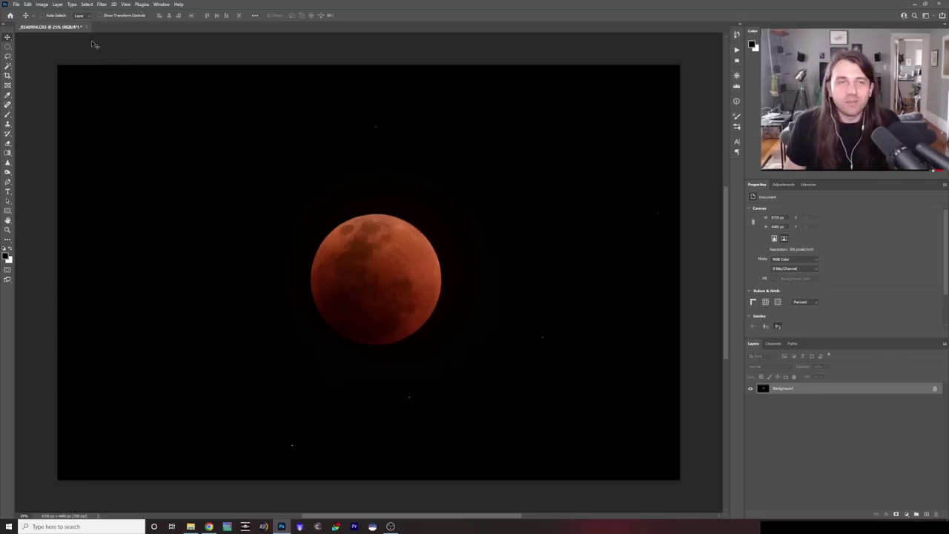
# Step: Rotate the eclipsed moon photo 90 degrees clockwise
pyautogui.click(45, 5)
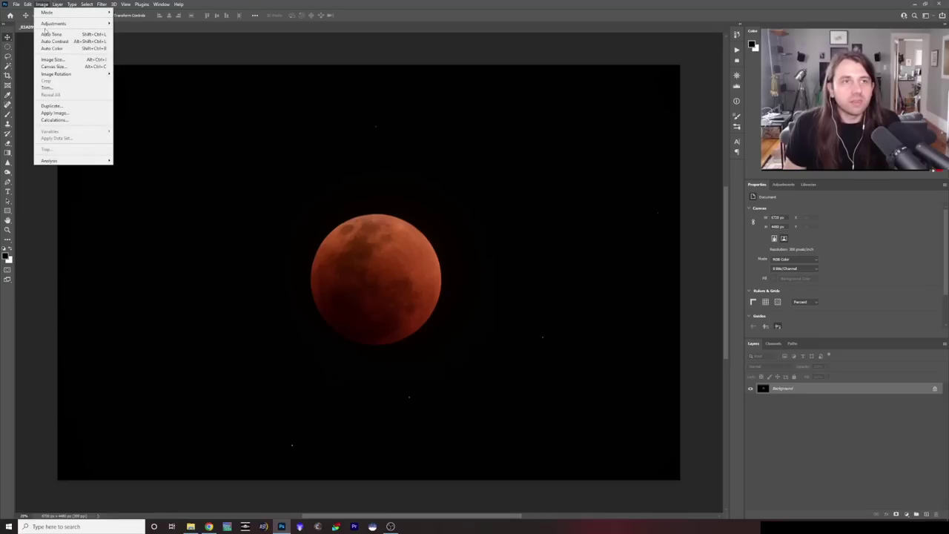
pyautogui.moveTo(74, 73)
pyautogui.click(139, 81)
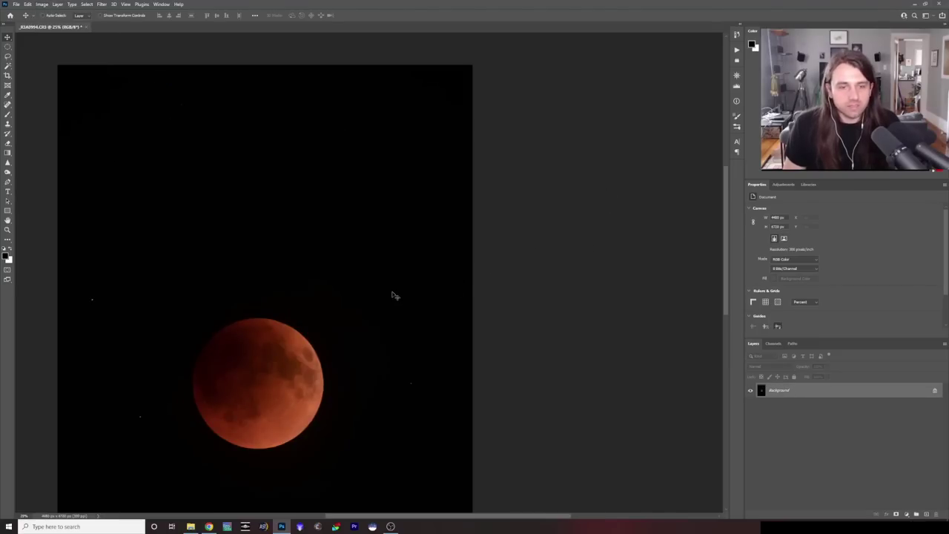
pyautogui.moveTo(328, 314); pyautogui.dragTo(483, 165)
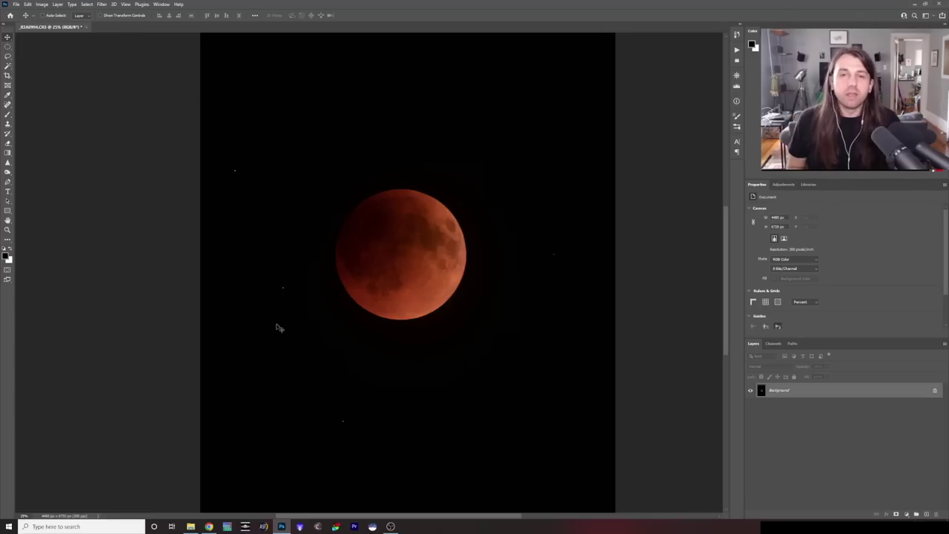
# Step: Switch to File Explorer and browse the EOS_DIGITAL (G:) camera card to the DCIM\100EOS_R folder
pyautogui.press('super+d')
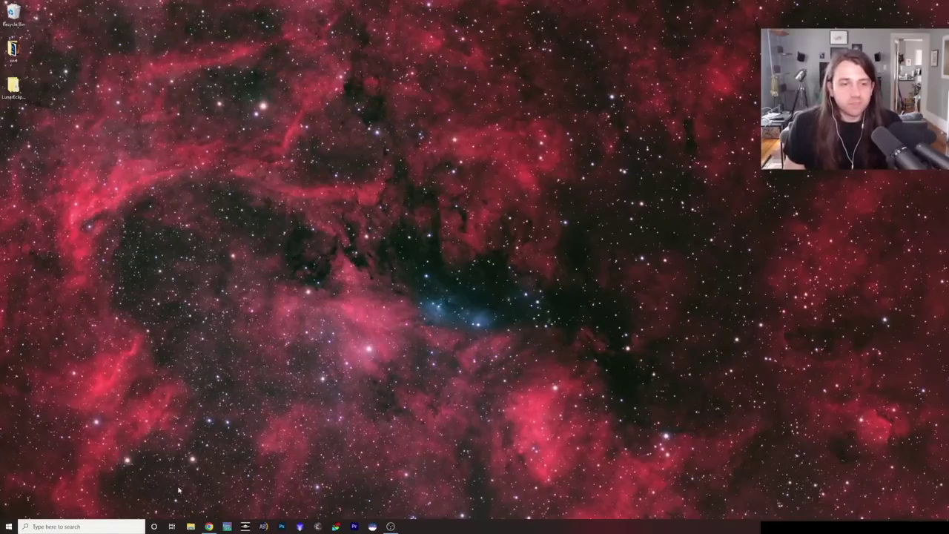
pyautogui.click(191, 526)
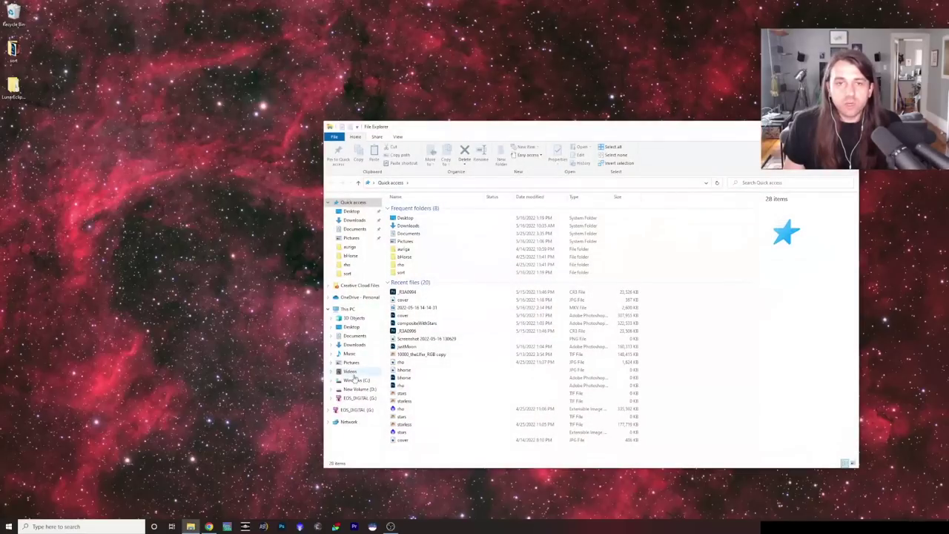
pyautogui.click(355, 398)
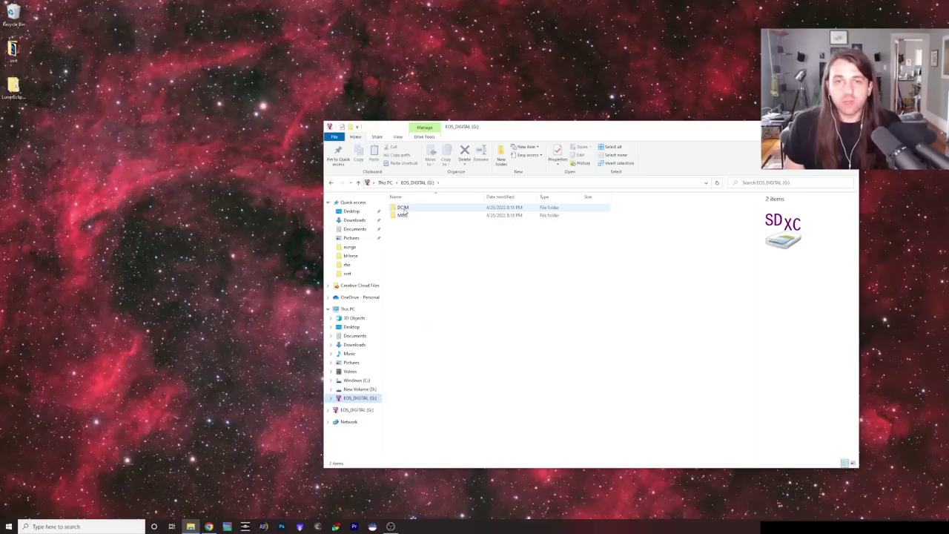
pyautogui.doubleClick(404, 208)
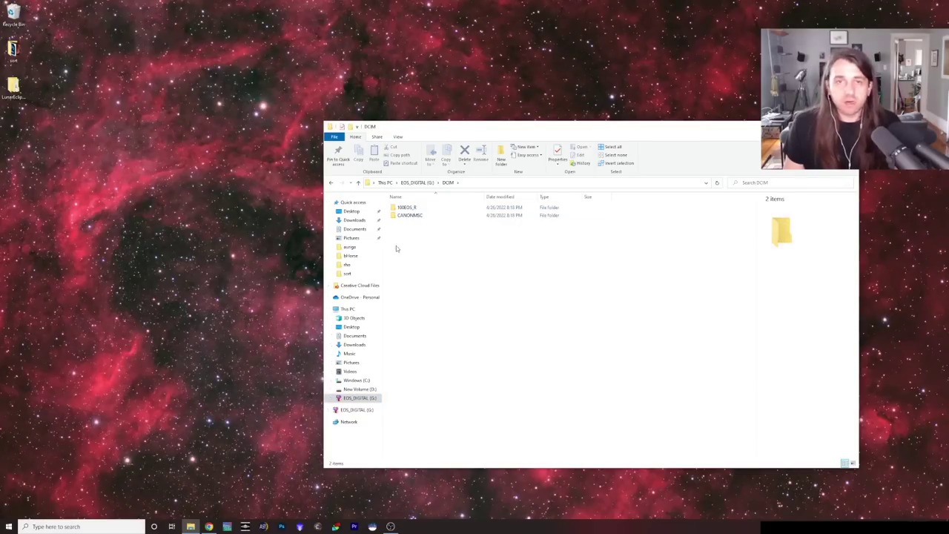
pyautogui.doubleClick(415, 210)
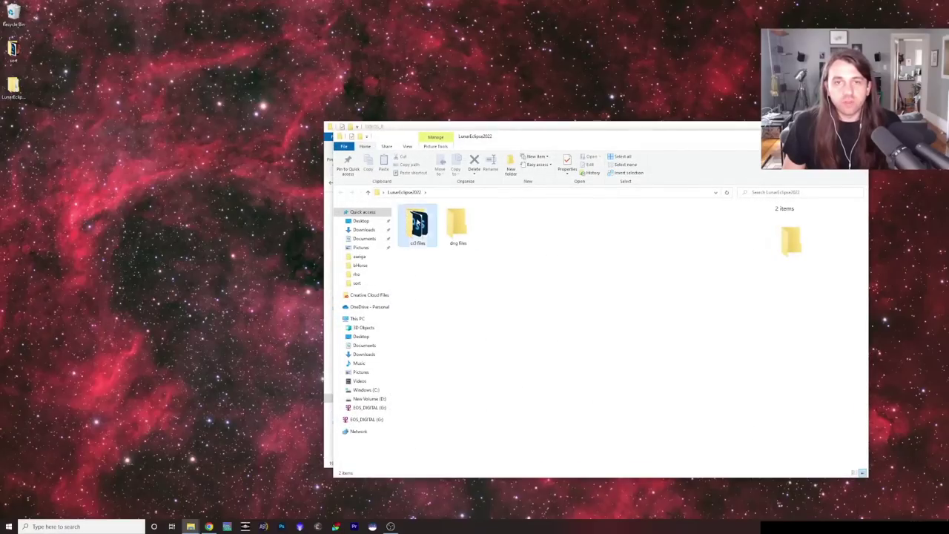
# Step: Look through the raw images in the LunarEclipse2022 "cr3 files" folder and close both Explorer windows
pyautogui.doubleClick(419, 223)
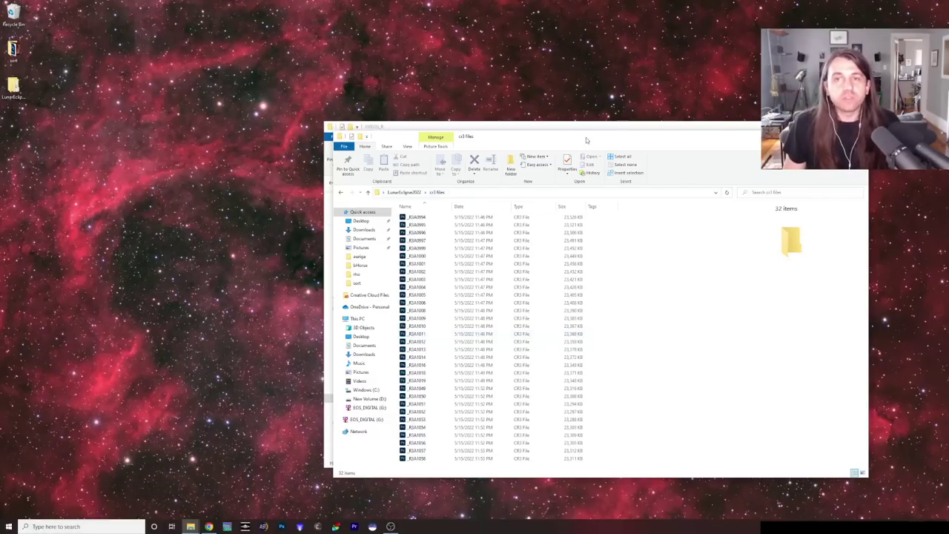
pyautogui.moveTo(586, 139); pyautogui.dragTo(470, 124)
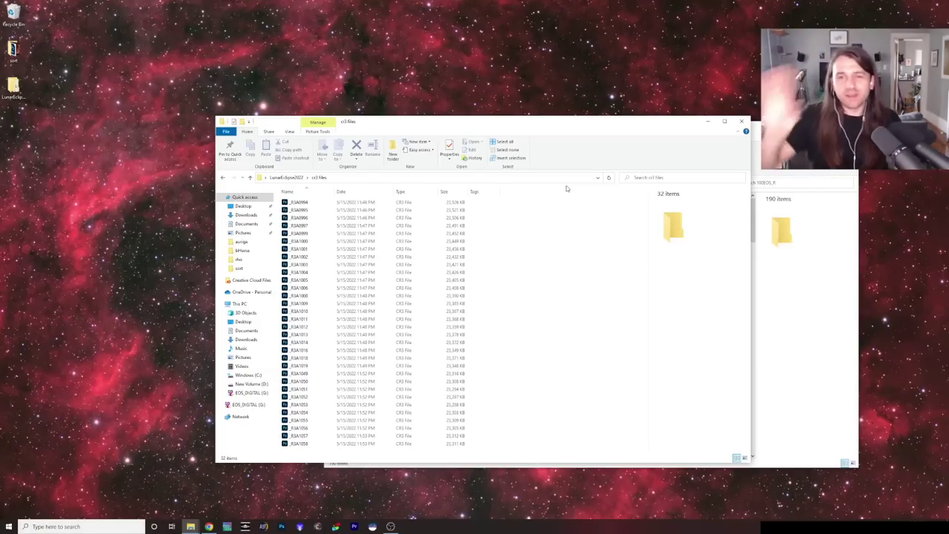
pyautogui.click(742, 122)
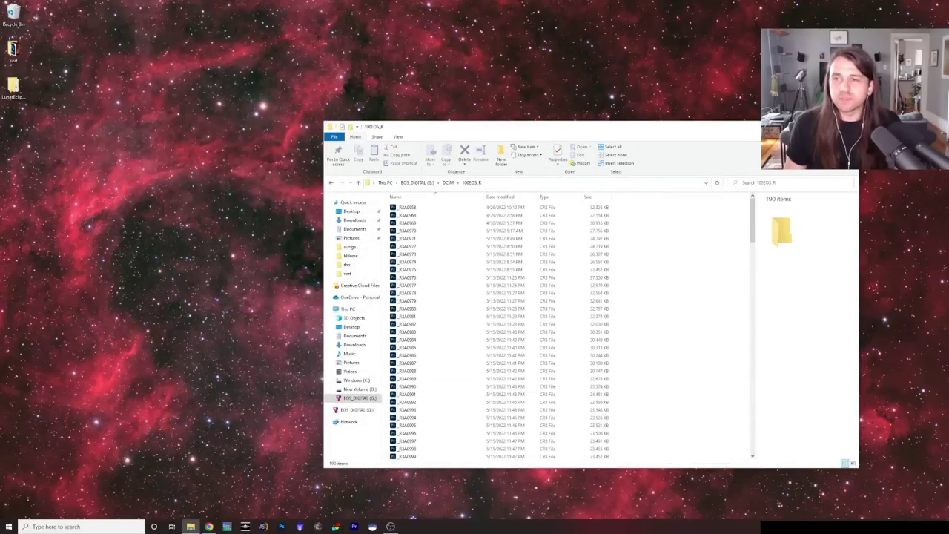
pyautogui.click(853, 126)
# Step: Open the LunarEclipse2022 desktop folder and launch Adobe DNG Converter alongside it
pyautogui.doubleClick(13, 86)
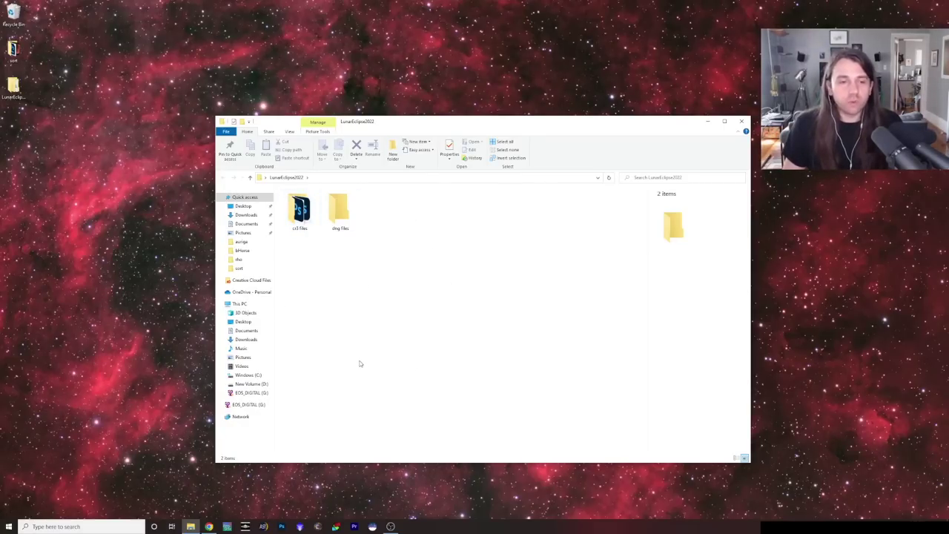
pyautogui.click(58, 526)
pyautogui.write('dng')
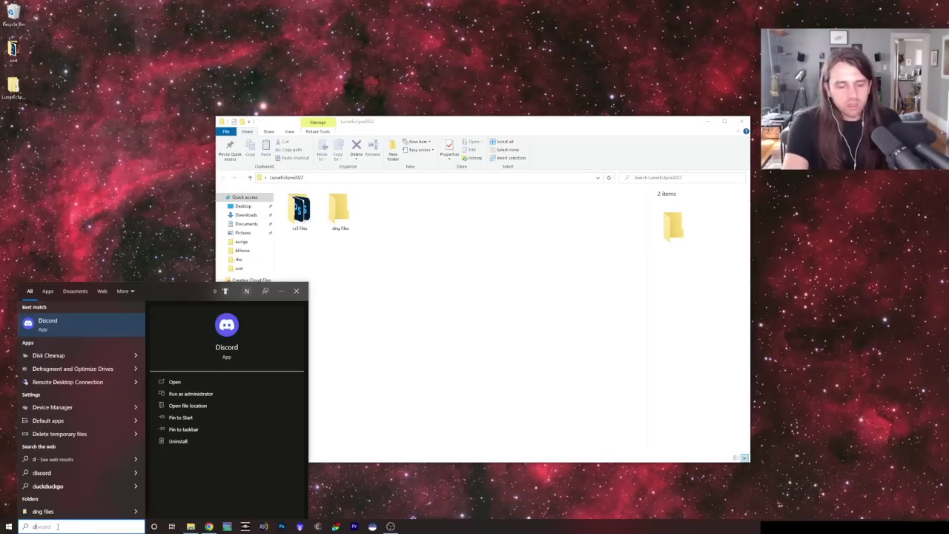
pyautogui.click(64, 323)
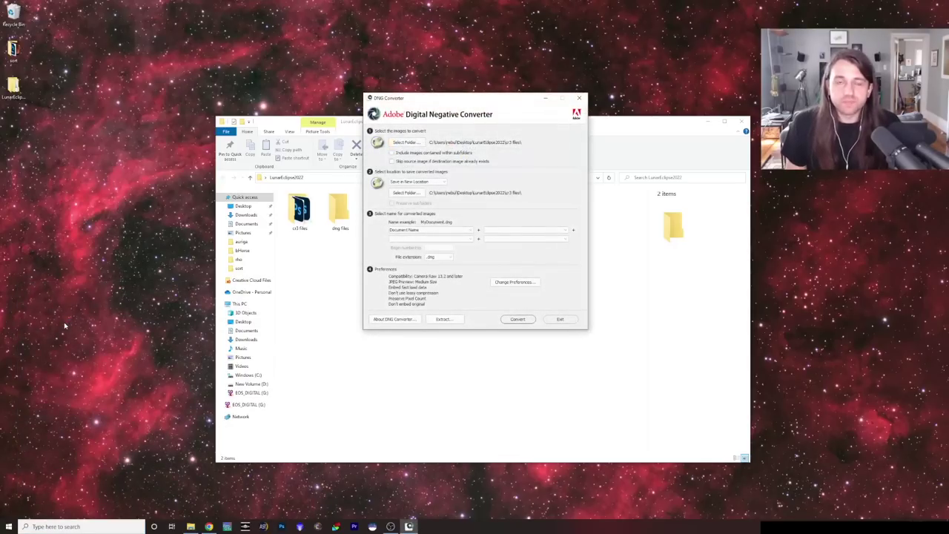
pyautogui.moveTo(493, 103); pyautogui.dragTo(582, 110)
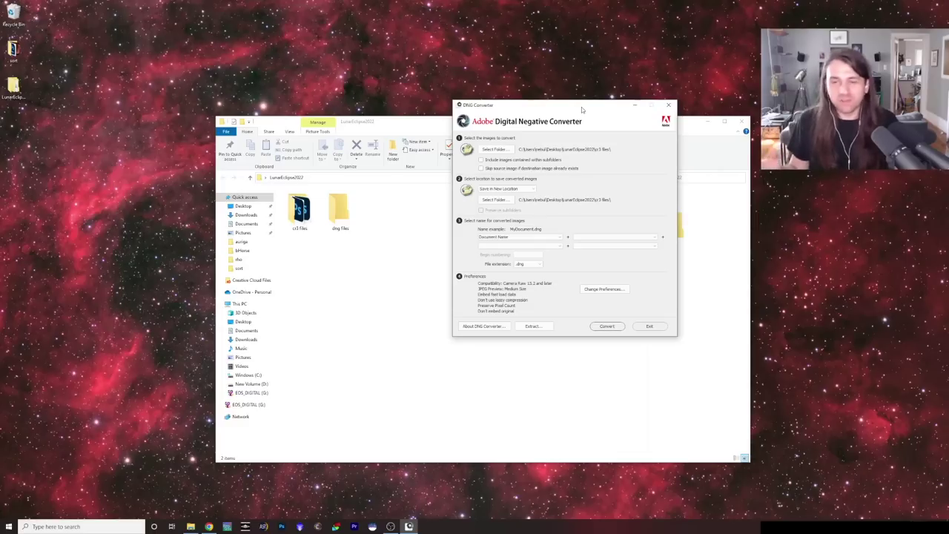
pyautogui.moveTo(582, 110); pyautogui.dragTo(478, 108)
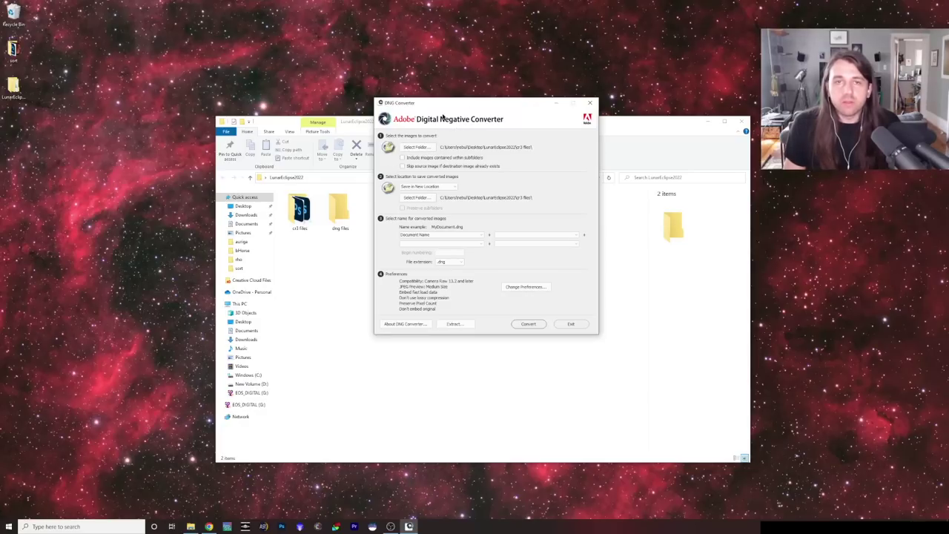
pyautogui.moveTo(454, 107); pyautogui.dragTo(482, 110)
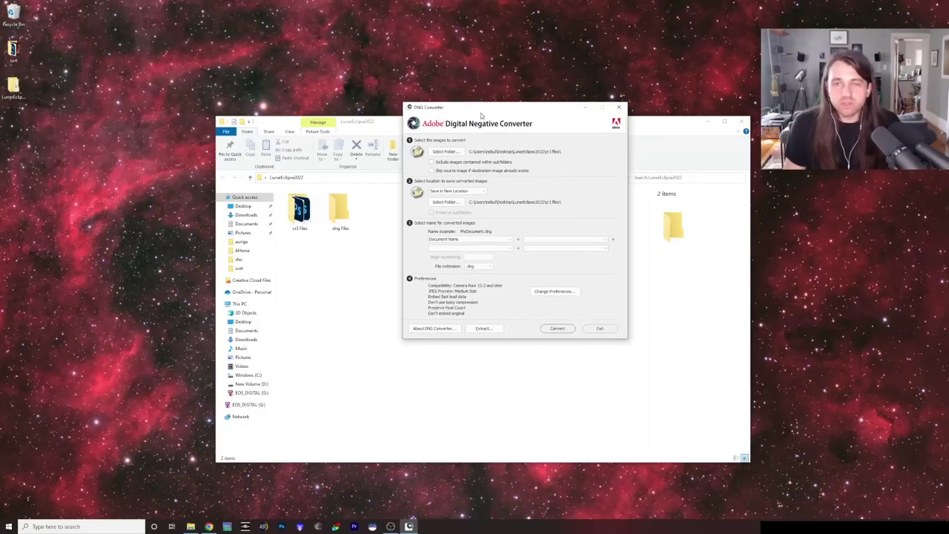
# Step: Set the converter's source folder to "cr3 files" and its destination folder to "dng files" in LunarEclipse2022
pyautogui.click(445, 152)
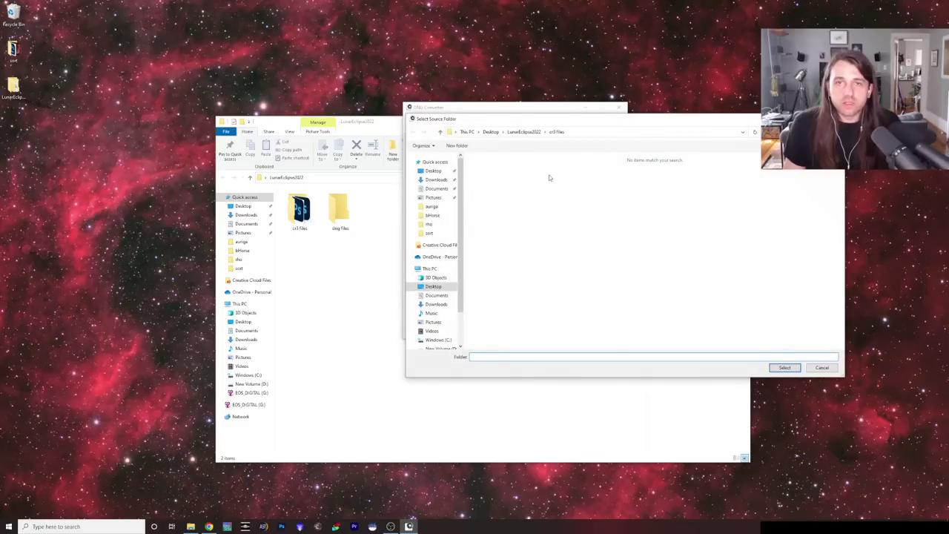
pyautogui.click(785, 367)
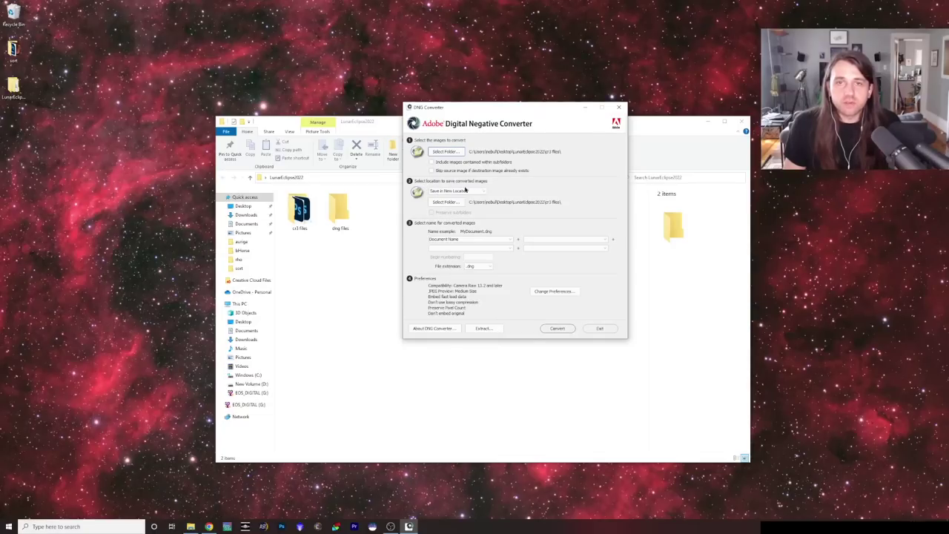
pyautogui.click(446, 202)
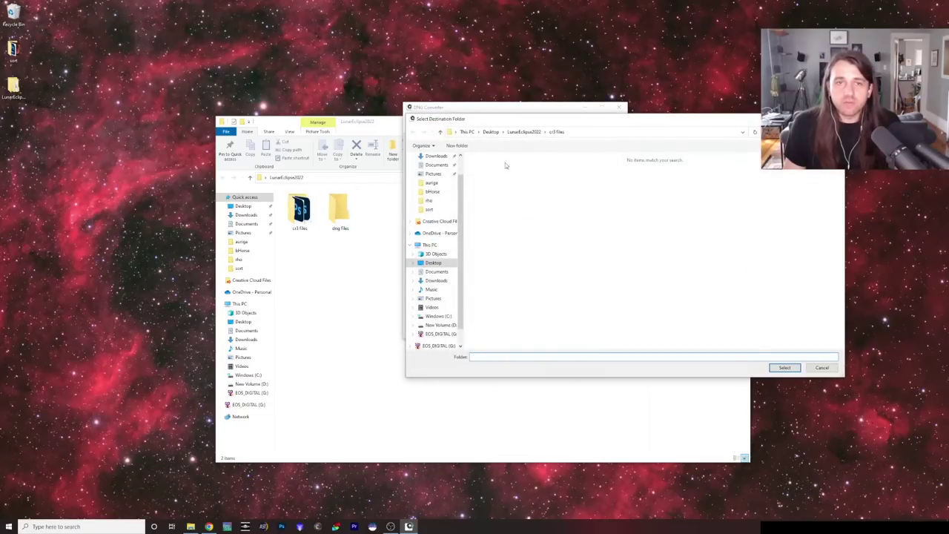
pyautogui.click(523, 133)
pyautogui.click(487, 174)
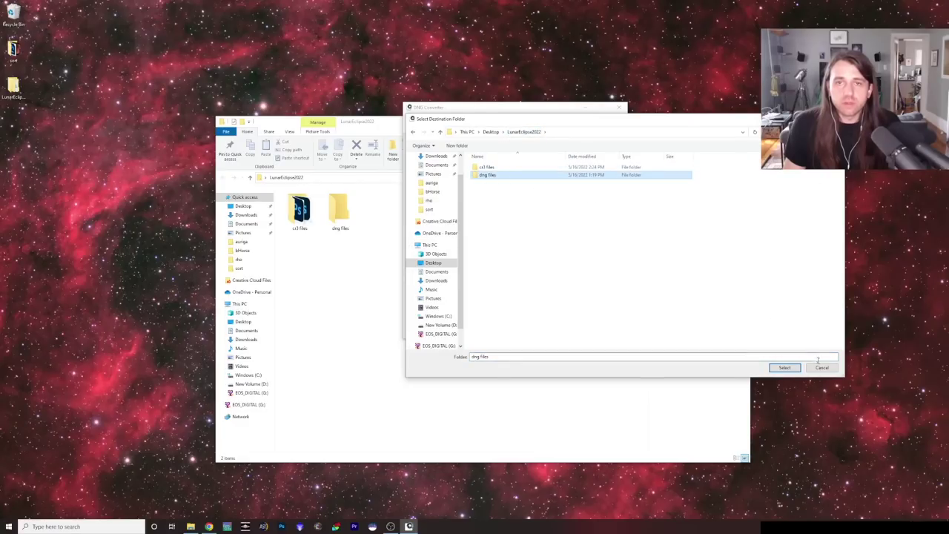
pyautogui.click(785, 368)
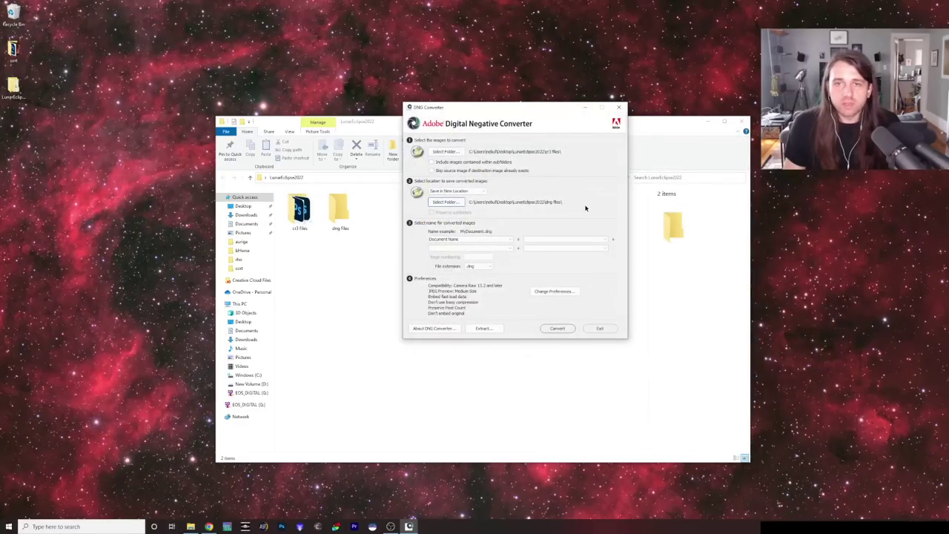
# Step: Convert the CR3 images to DNG, reviewing the converted files before exiting the converter
pyautogui.click(556, 329)
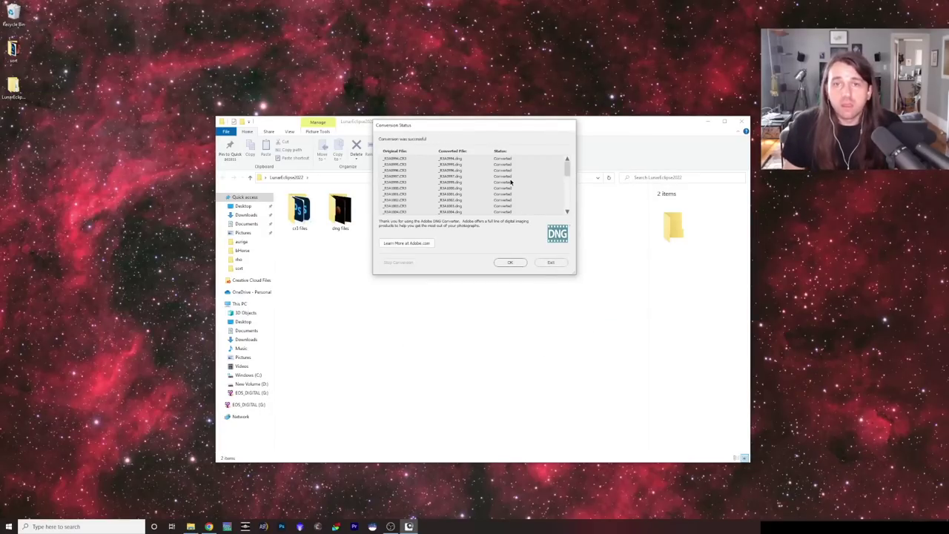
pyautogui.scroll(-10, 511, 177)
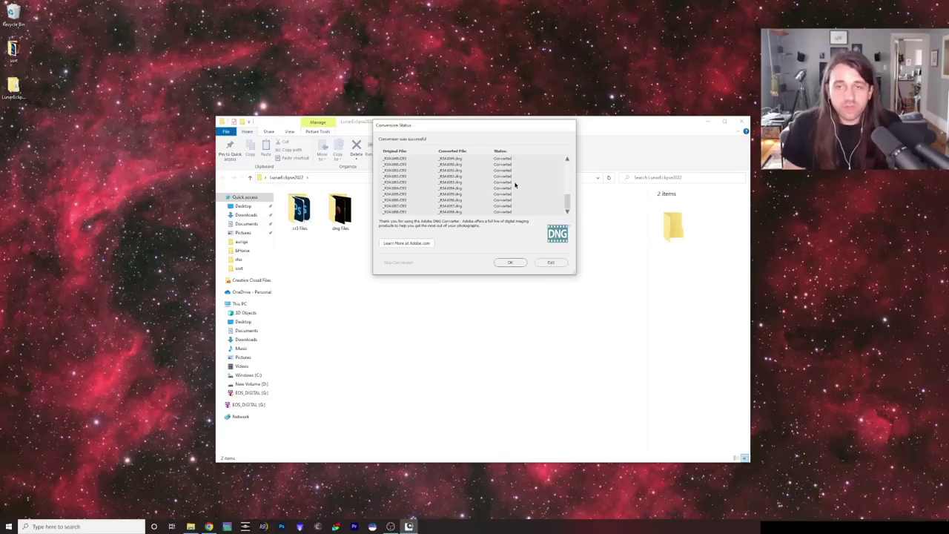
pyautogui.scroll(10, 514, 187)
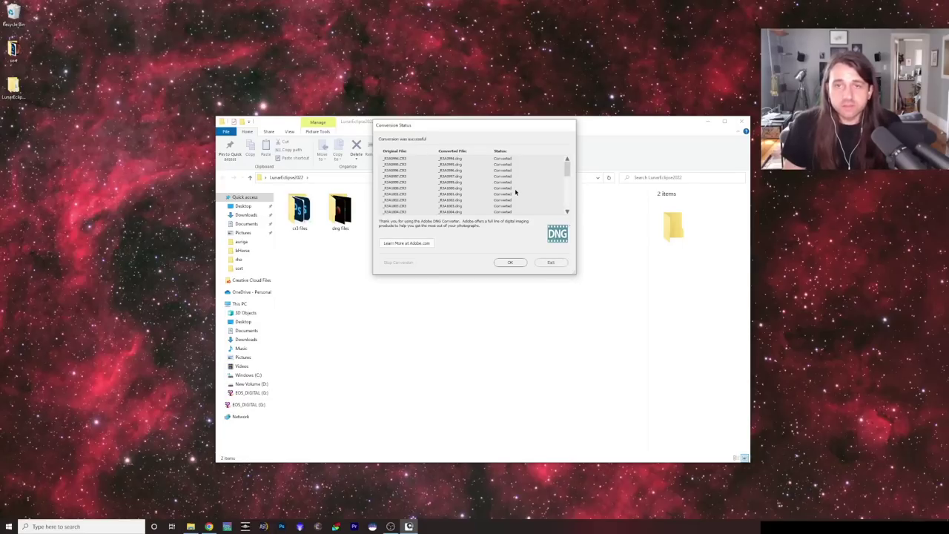
pyautogui.doubleClick(340, 211)
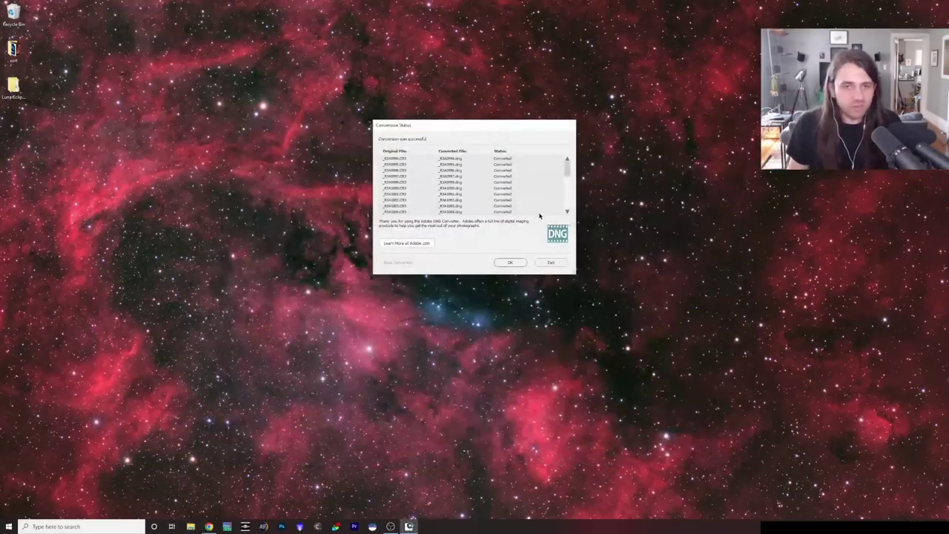
pyautogui.click(562, 263)
# Step: Launch PIPP and add all the DNG images from the LunarEclipse2022 "dng files" folder as source files
pyautogui.click(245, 527)
pyautogui.moveTo(138, 87); pyautogui.dragTo(330, 120)
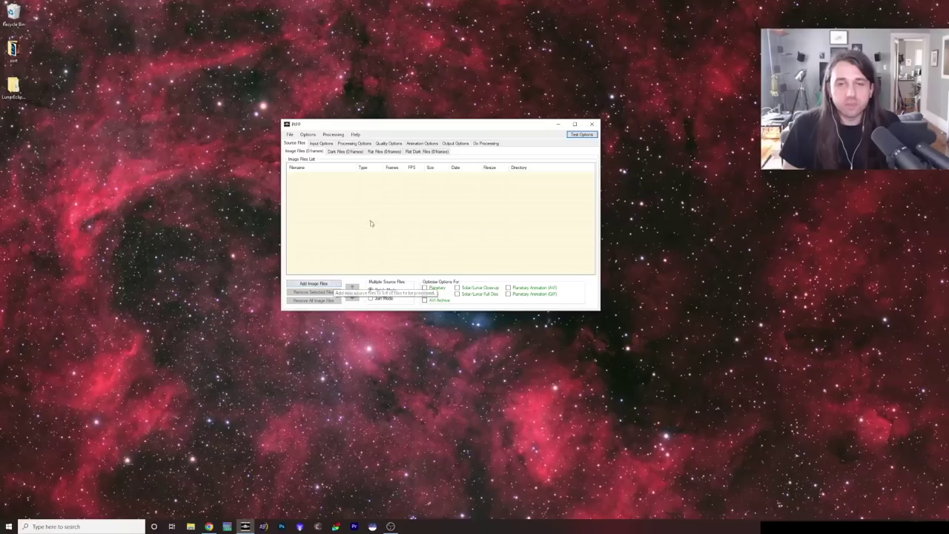
pyautogui.click(308, 284)
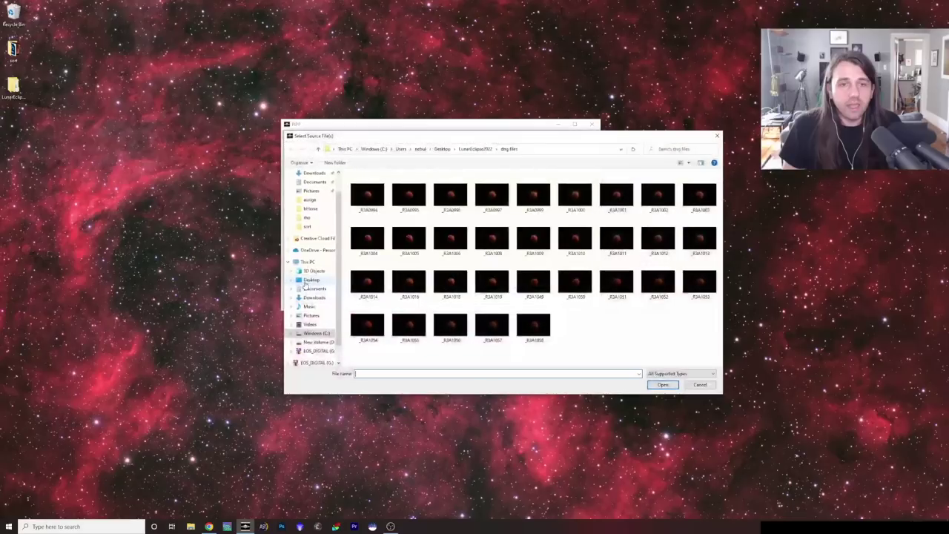
pyautogui.moveTo(714, 359); pyautogui.dragTo(371, 193)
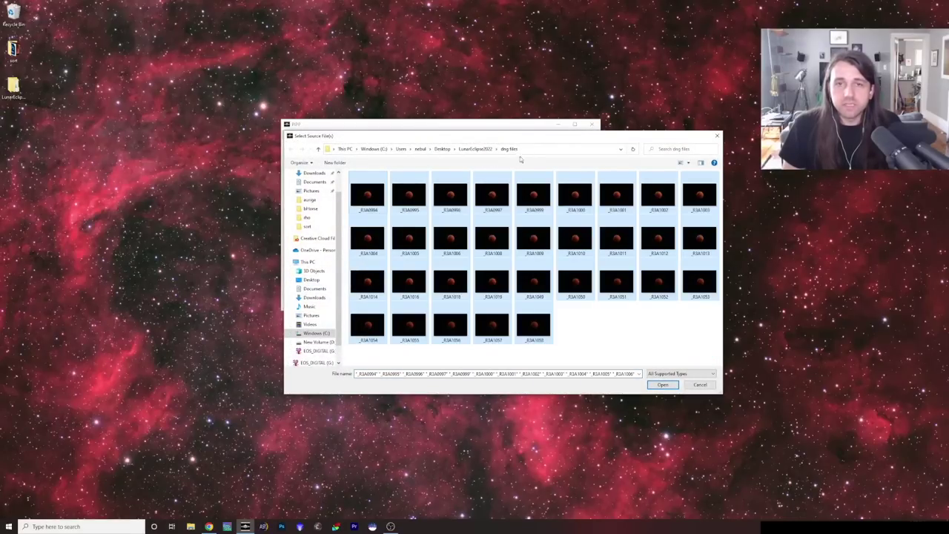
pyautogui.click(663, 384)
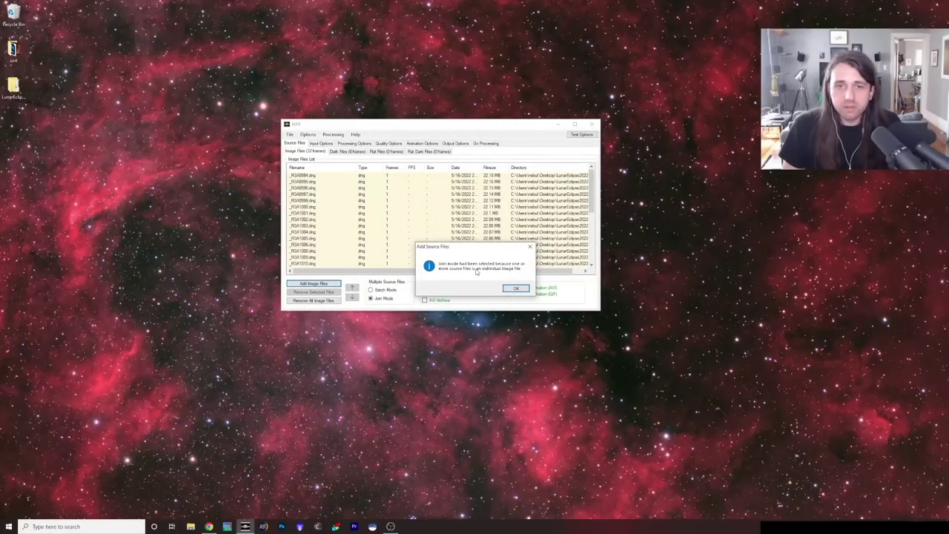
pyautogui.click(516, 289)
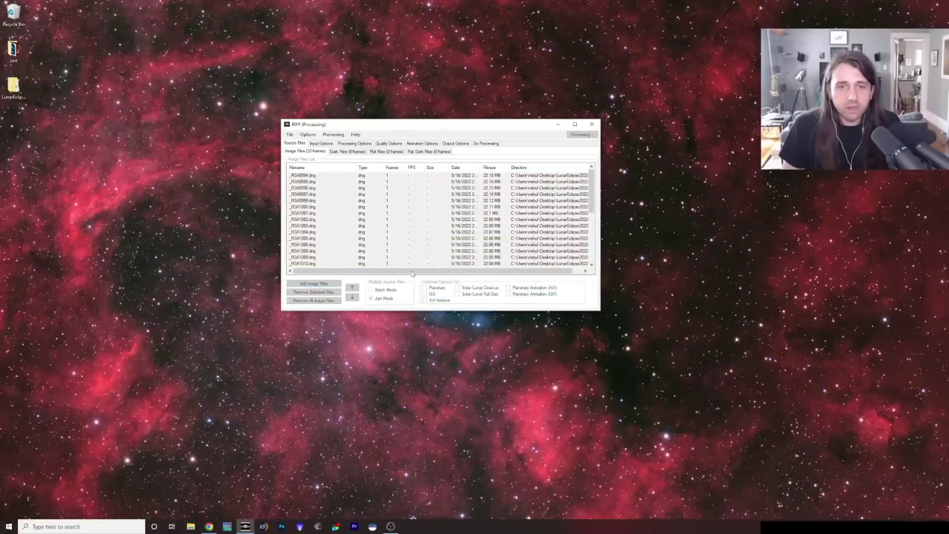
# Step: Optimise the PIPP options for Solar/Lunar Full Disc and open the input options
pyautogui.moveTo(518, 123); pyautogui.dragTo(597, 158)
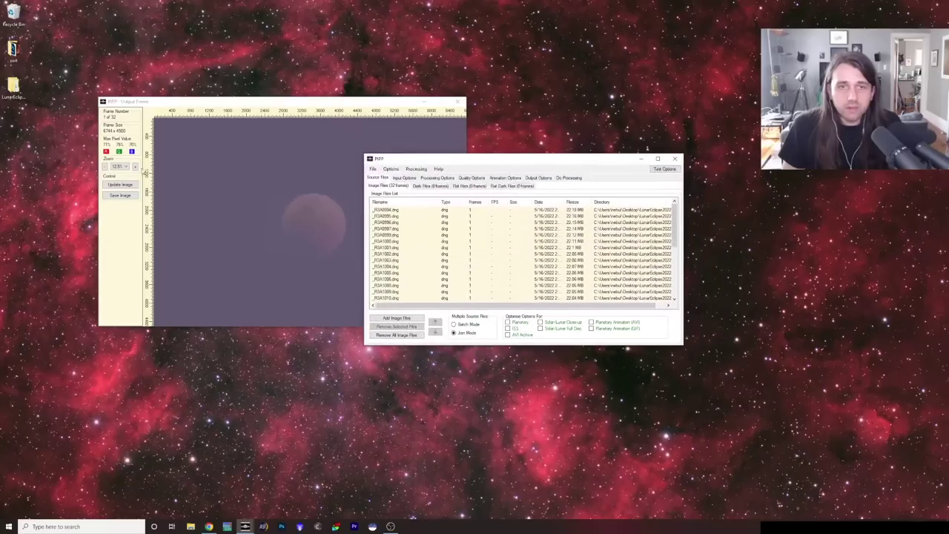
pyautogui.click(540, 328)
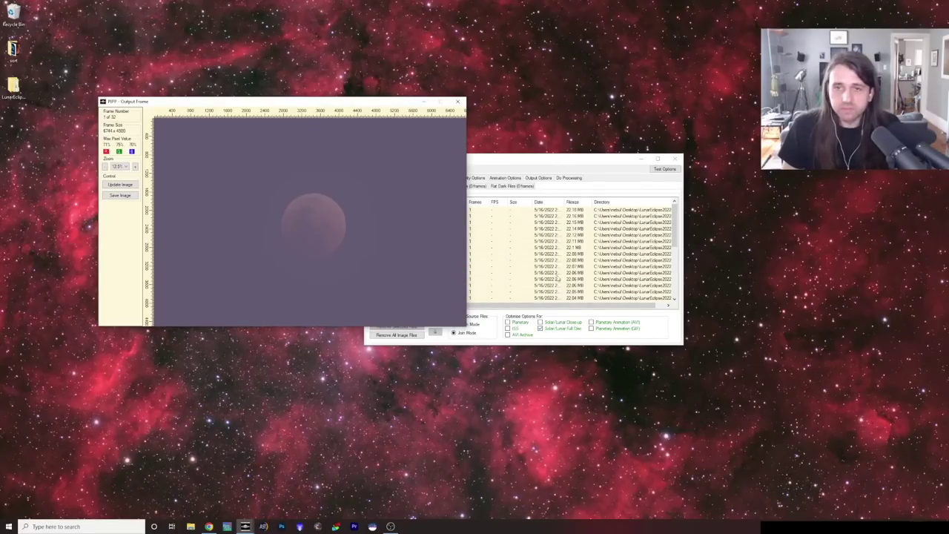
pyautogui.click(498, 165)
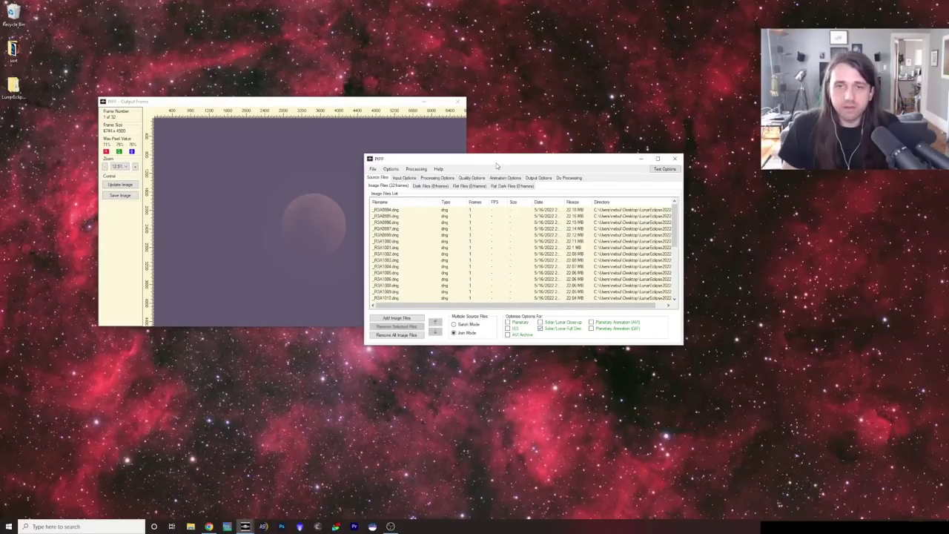
pyautogui.click(406, 179)
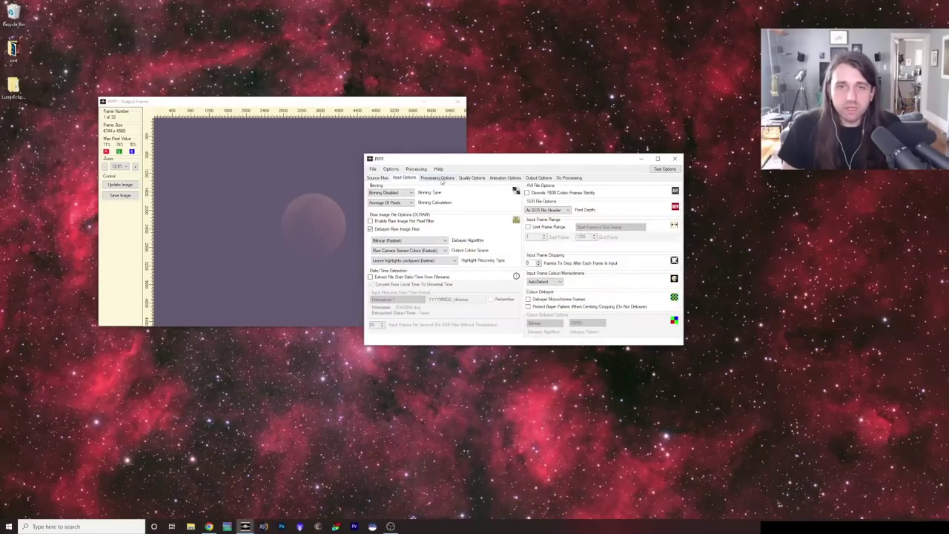
# Step: In the processing options, set the input gain to 1.5 and disable the conversion of colour to monochrome
pyautogui.click(438, 179)
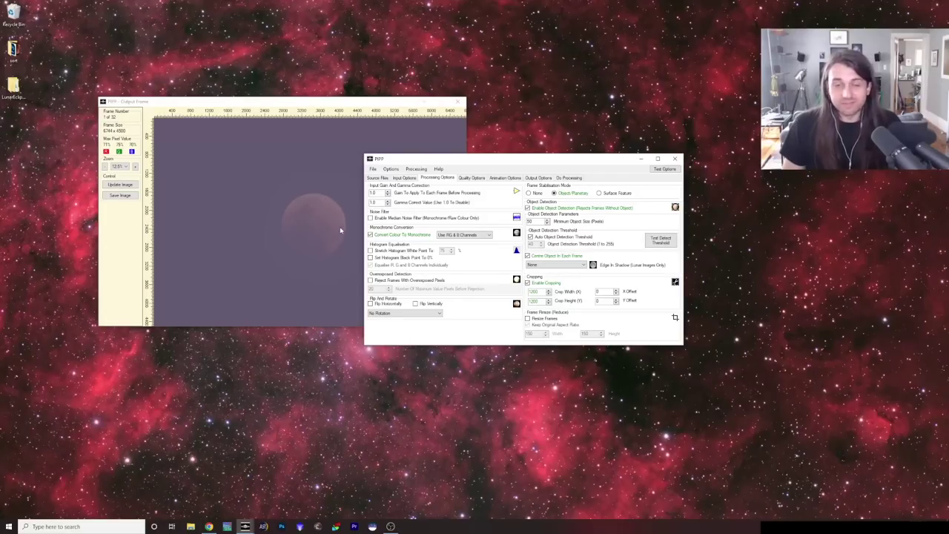
pyautogui.moveTo(379, 192); pyautogui.dragTo(369, 192)
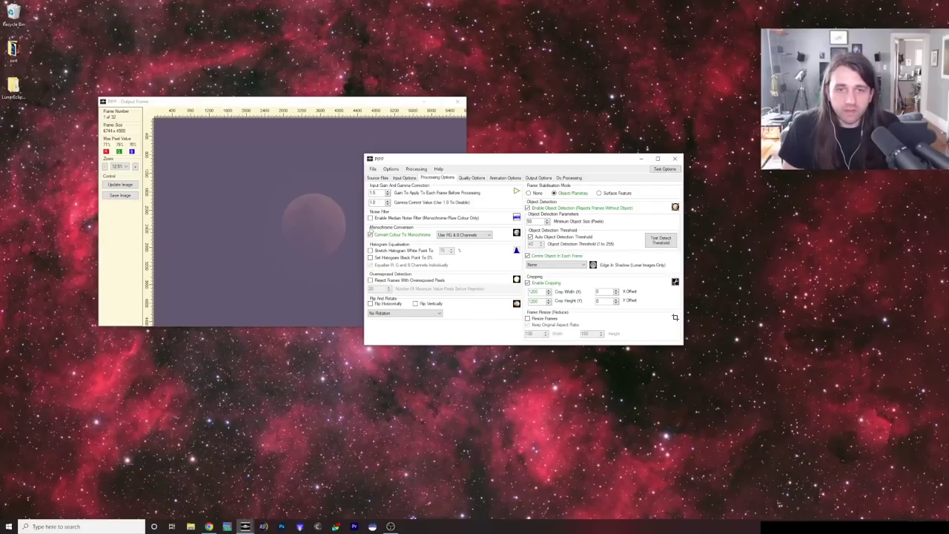
pyautogui.click(370, 235)
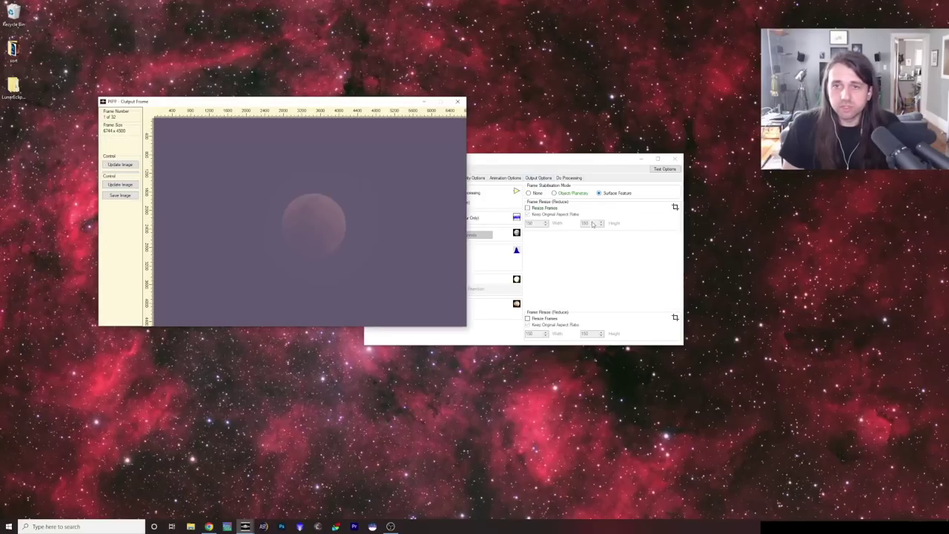
# Step: Change the frame stabilisation mode to Surface Feature and enable surface feature tracking and surface stabilisation
pyautogui.click(599, 193)
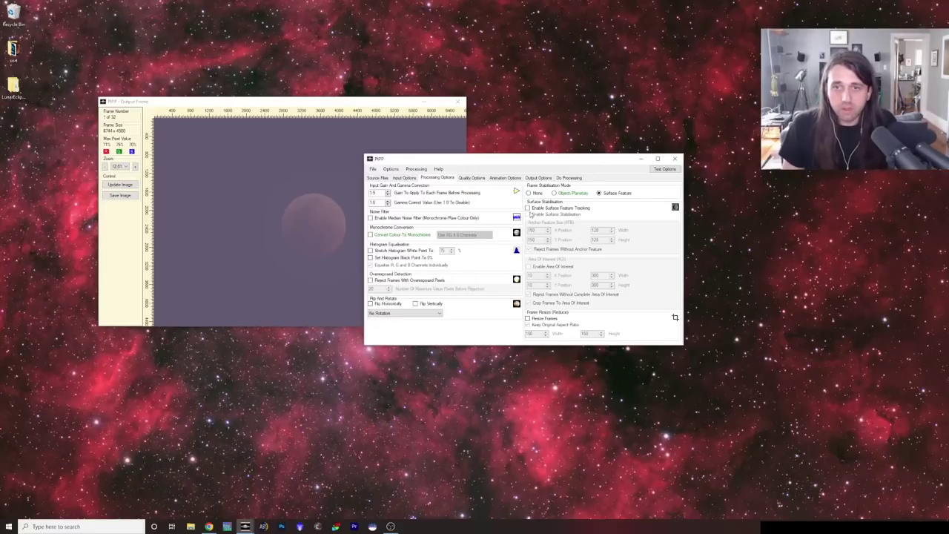
pyautogui.click(528, 208)
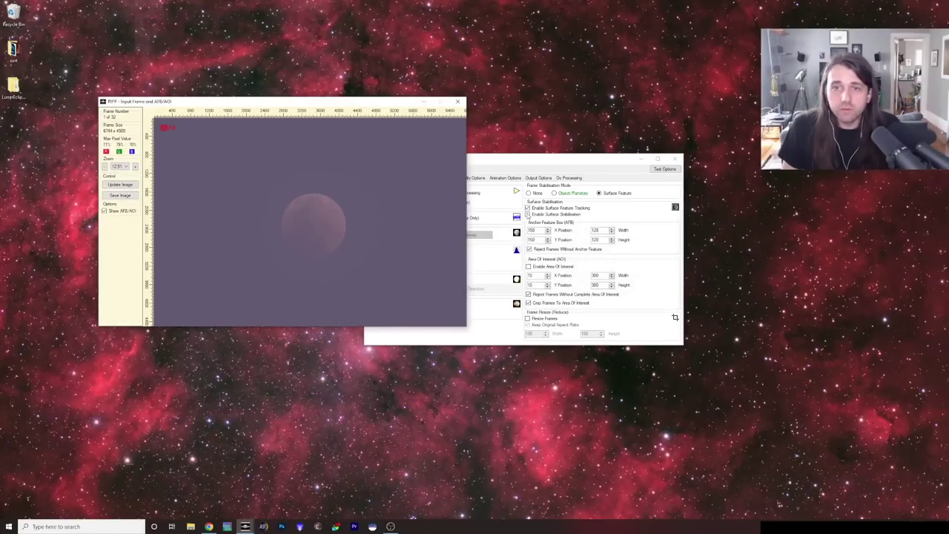
pyautogui.click(528, 214)
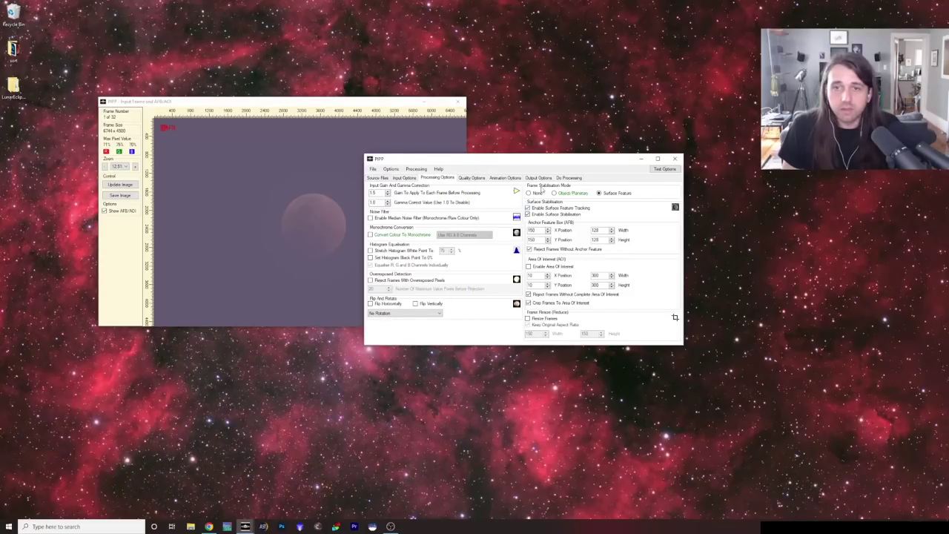
# Step: Move the options window clear of the preview, enable the Area Of Interest, and enlarge it to about 4908 × 3476 pixels around the moon
pyautogui.doubleClick(486, 163)
pyautogui.click(923, 4)
pyautogui.moveTo(519, 160); pyautogui.dragTo(625, 134)
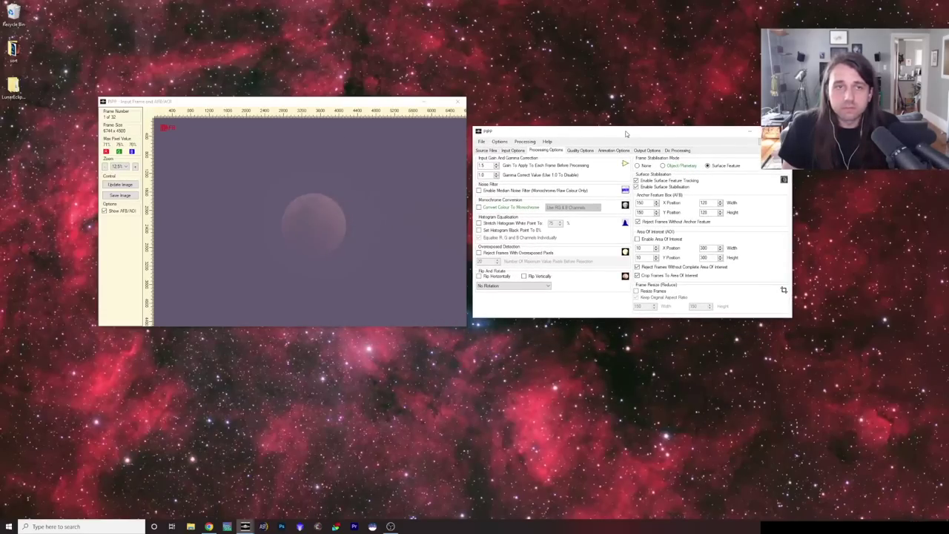
pyautogui.click(637, 239)
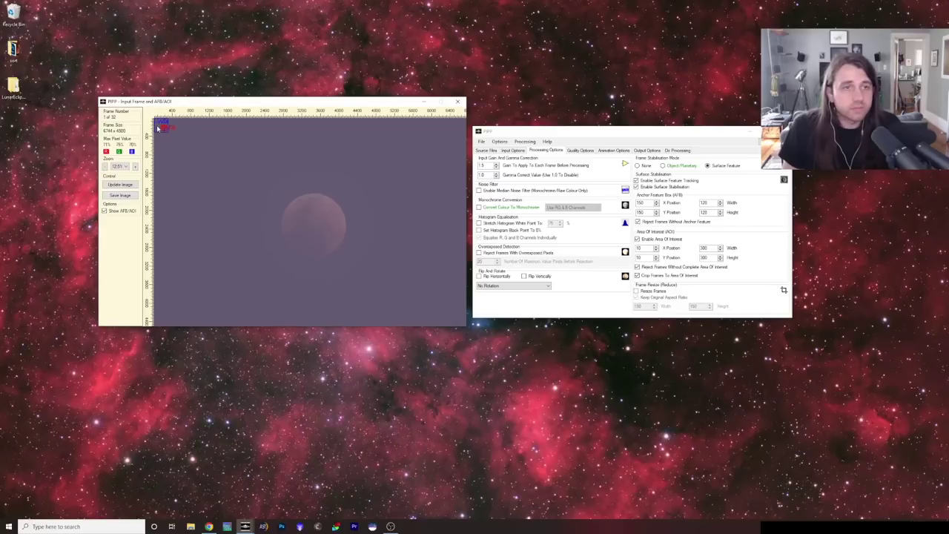
pyautogui.moveTo(167, 134); pyautogui.dragTo(289, 232)
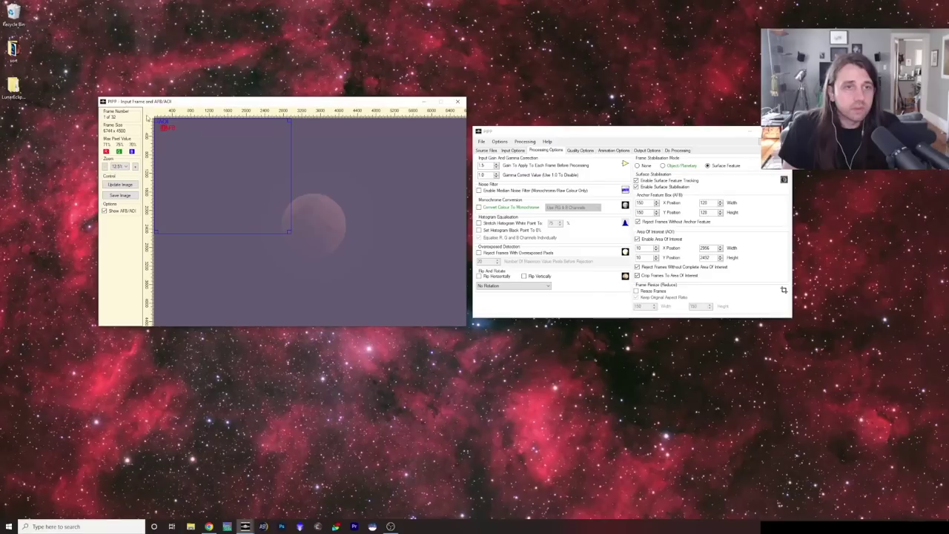
pyautogui.moveTo(157, 122); pyautogui.dragTo(164, 129)
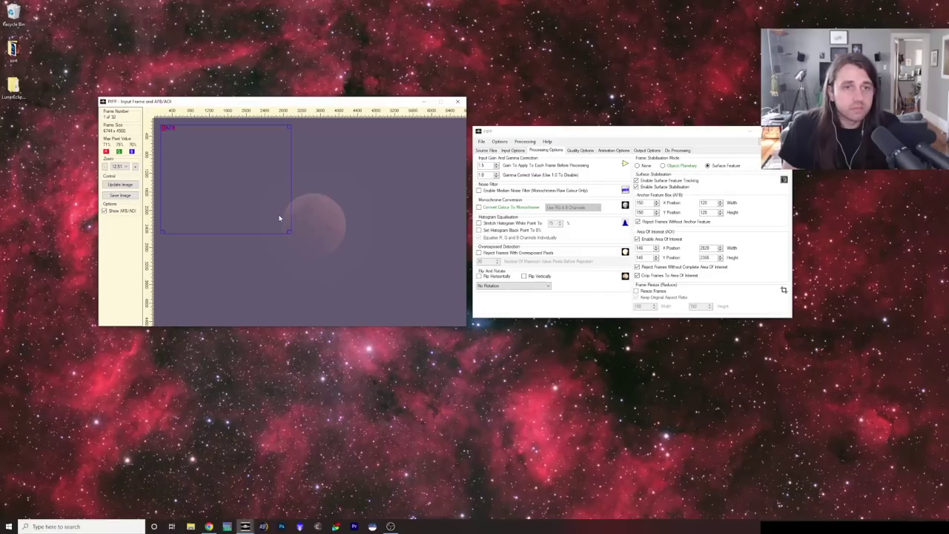
pyautogui.moveTo(289, 234); pyautogui.dragTo(386, 282)
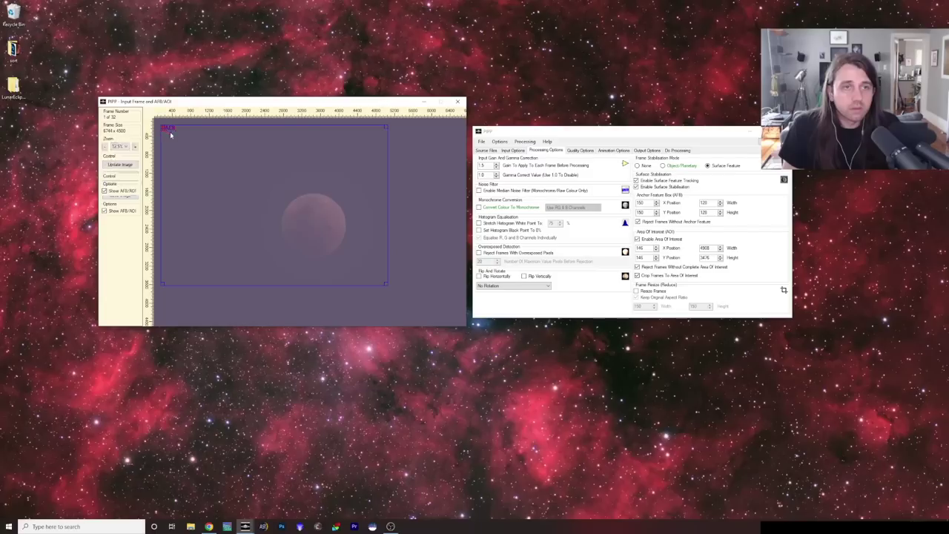
# Step: Place a 512 × 512 anchor feature box on the moon's upper part and tighten the Area Of Interest around the moon to about 1988 × 2100
pyautogui.moveTo(177, 138); pyautogui.dragTo(351, 256)
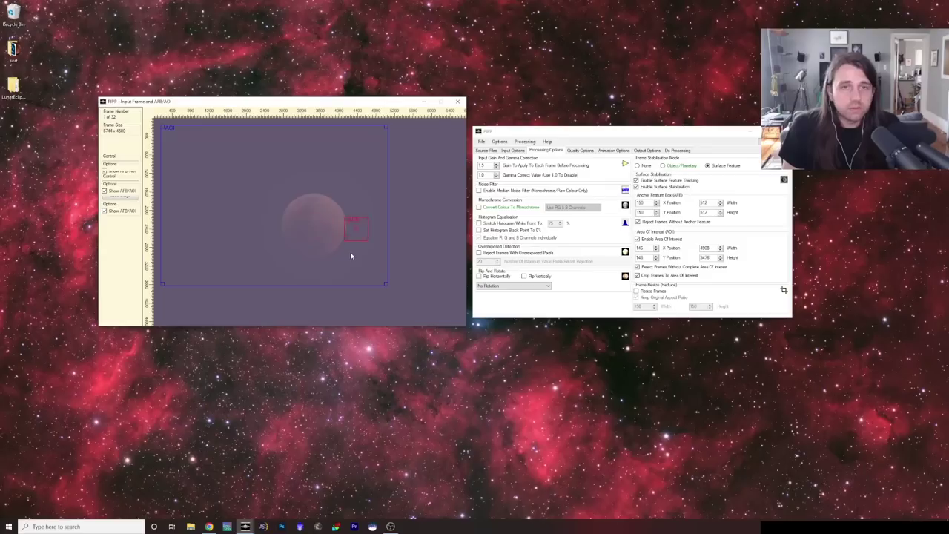
pyautogui.moveTo(315, 212); pyautogui.dragTo(312, 206)
pyautogui.moveTo(163, 129); pyautogui.dragTo(217, 162)
pyautogui.moveTo(294, 197); pyautogui.dragTo(280, 184)
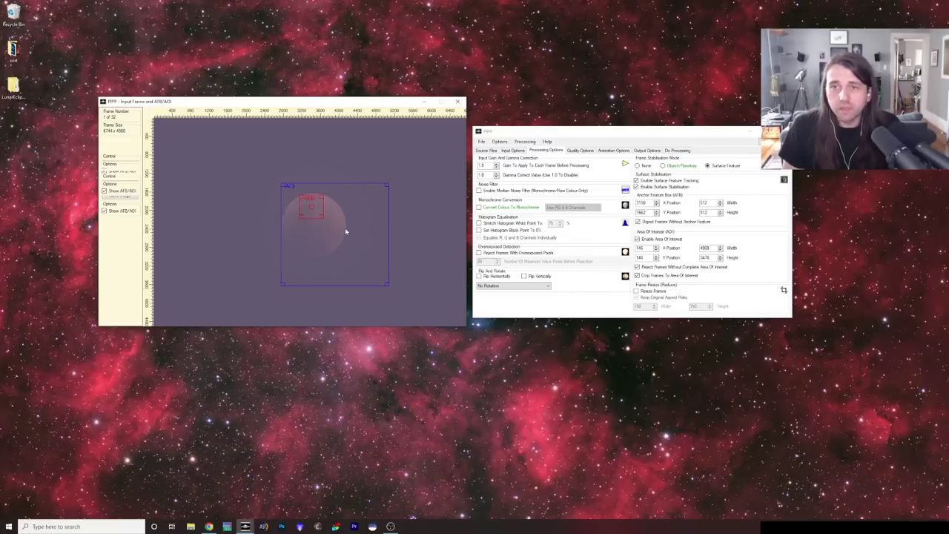
pyautogui.moveTo(386, 284); pyautogui.dragTo(373, 274)
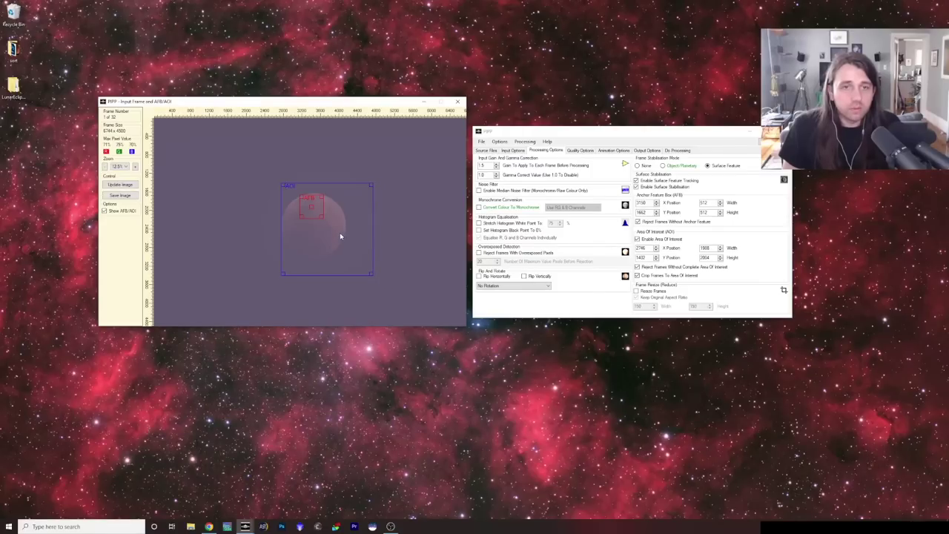
pyautogui.moveTo(278, 187); pyautogui.dragTo(263, 178)
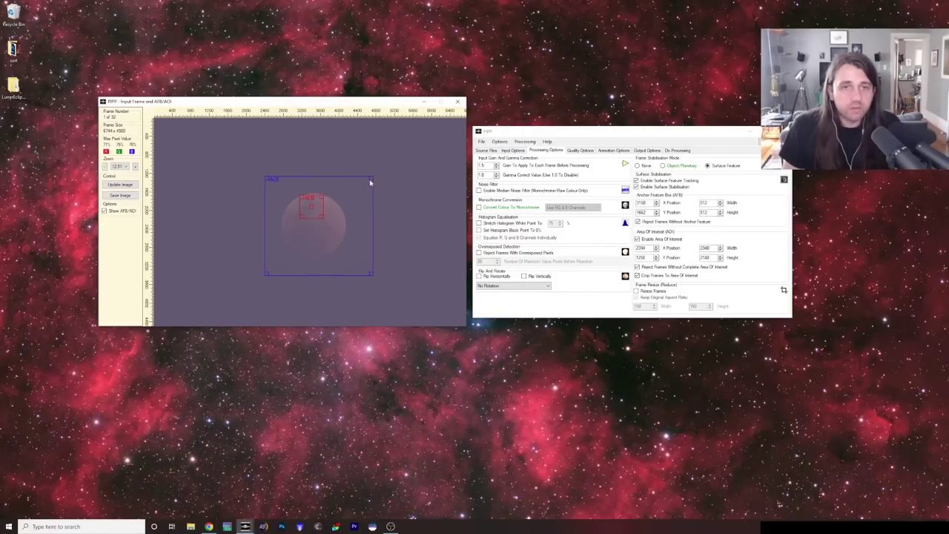
pyautogui.moveTo(369, 181); pyautogui.dragTo(356, 180)
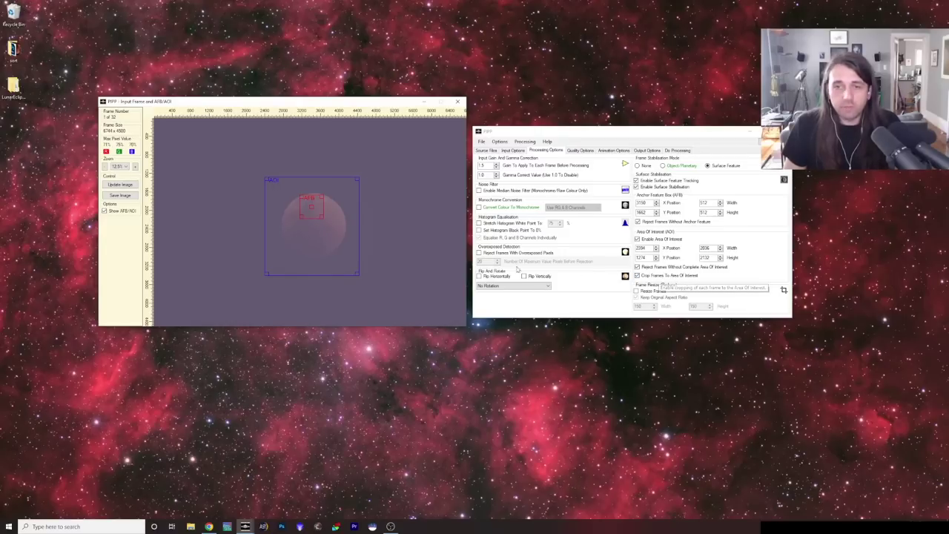
pyautogui.moveTo(265, 275); pyautogui.dragTo(268, 273)
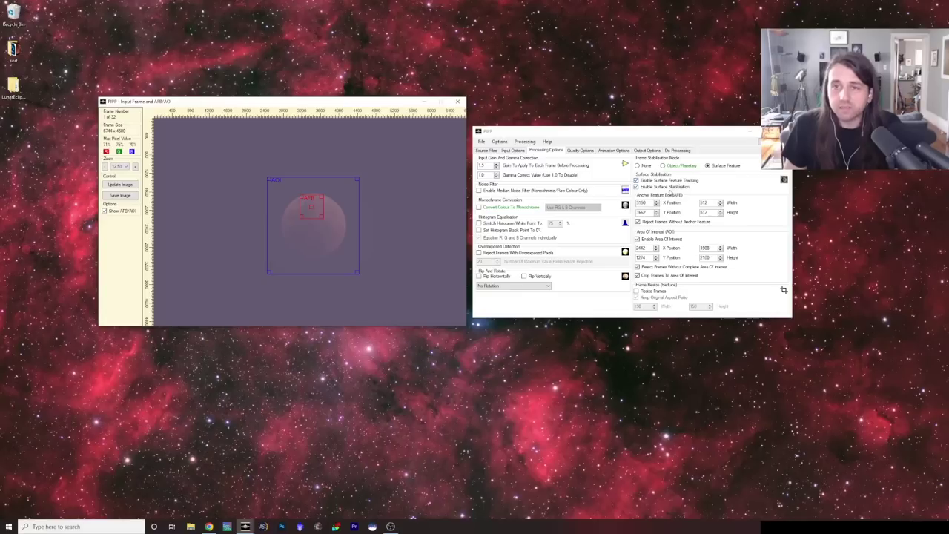
# Step: Check the TIFF output options and run the processing on the DNG frames
pyautogui.click(647, 151)
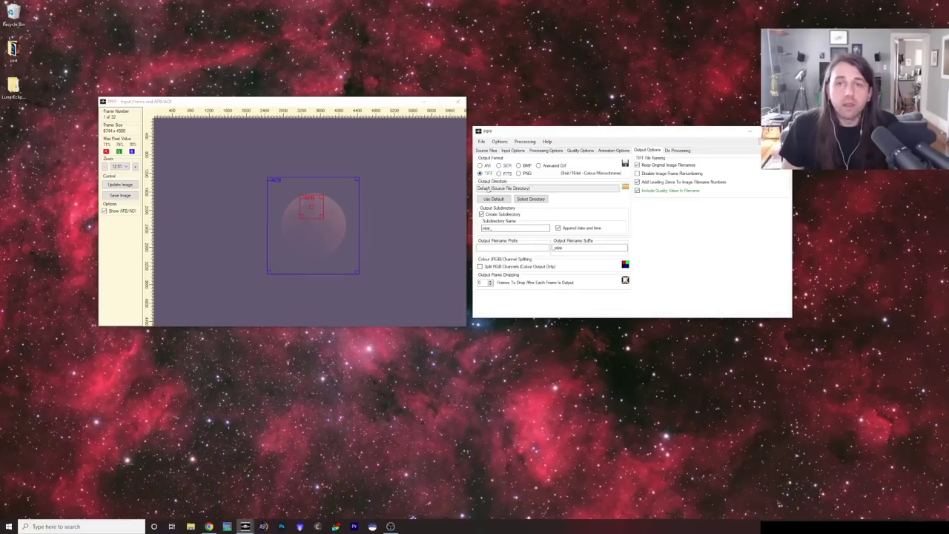
pyautogui.click(677, 150)
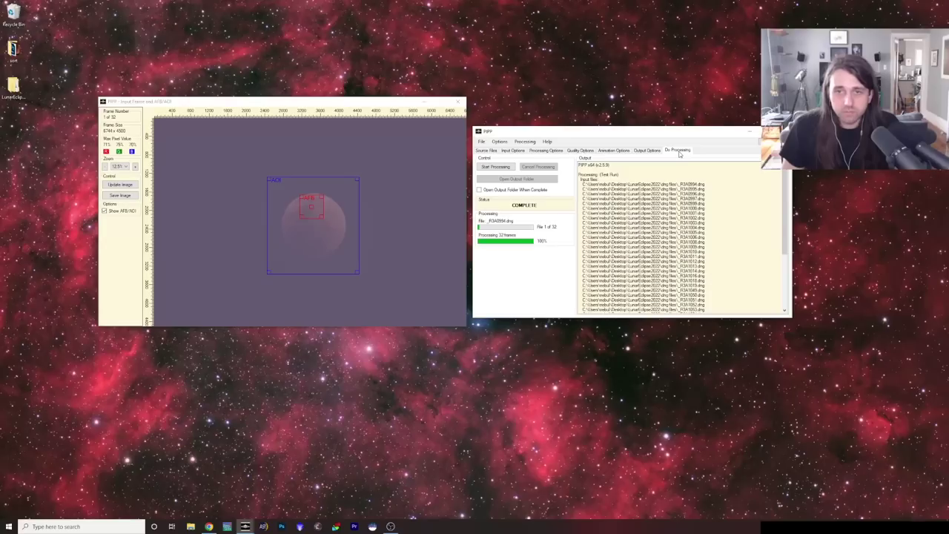
pyautogui.click(492, 168)
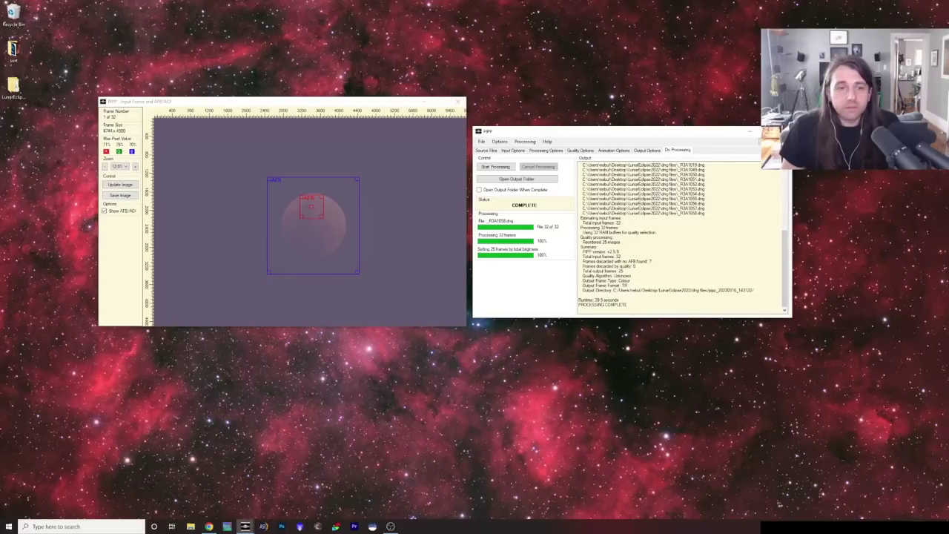
# Step: Open the processed _R3A0994 folder inside LunarEclipse2022's "dng files" and delete the off-centre image 23__R3A1049_quality_93.91%
pyautogui.doubleClick(12, 89)
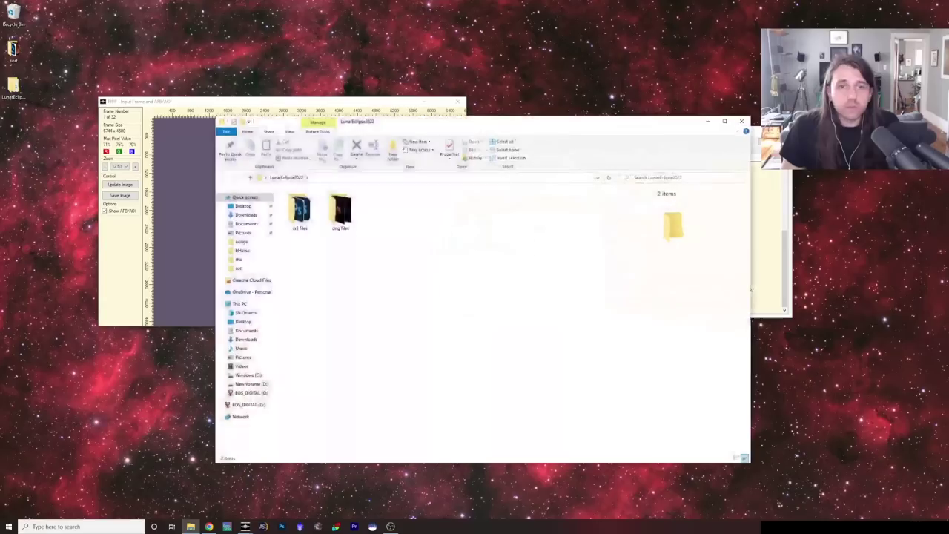
pyautogui.doubleClick(341, 215)
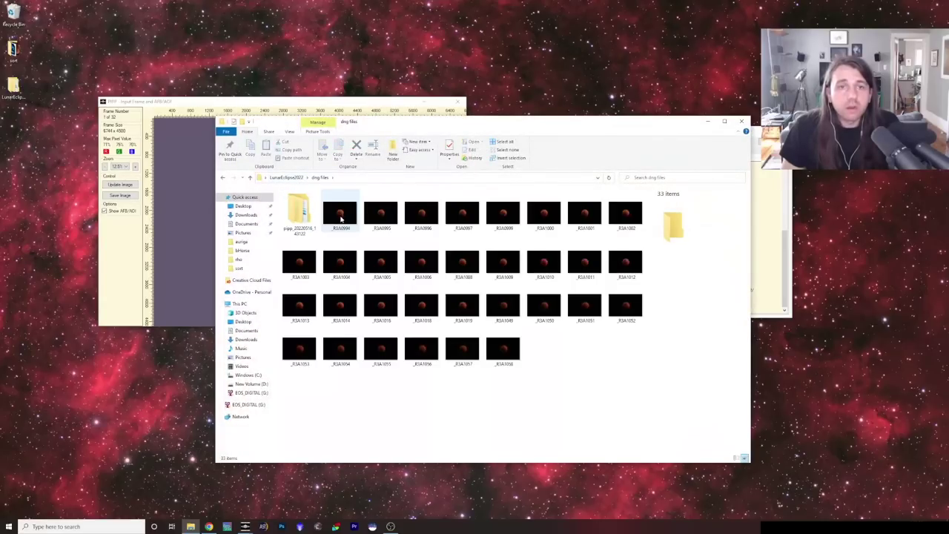
pyautogui.click(299, 210)
pyautogui.doubleClick(299, 210)
pyautogui.doubleClick(299, 205)
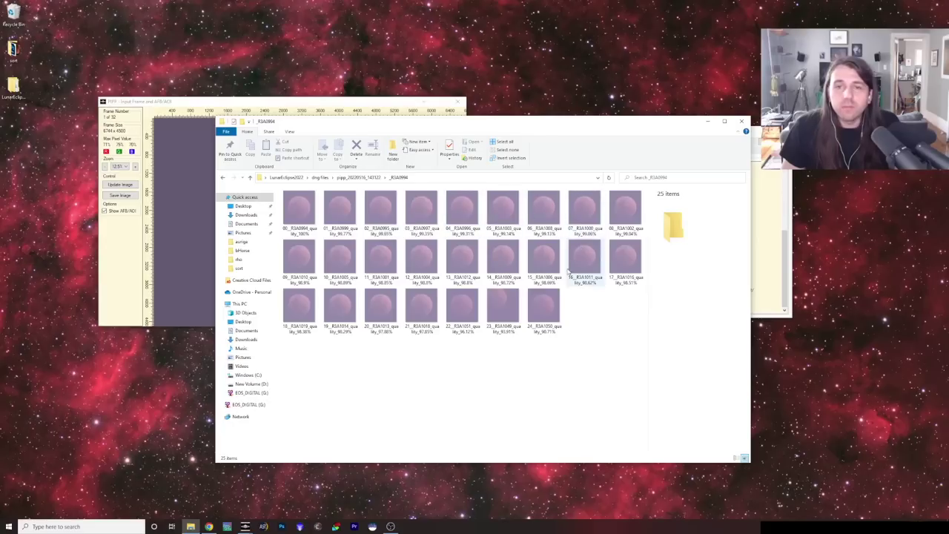
pyautogui.click(505, 310)
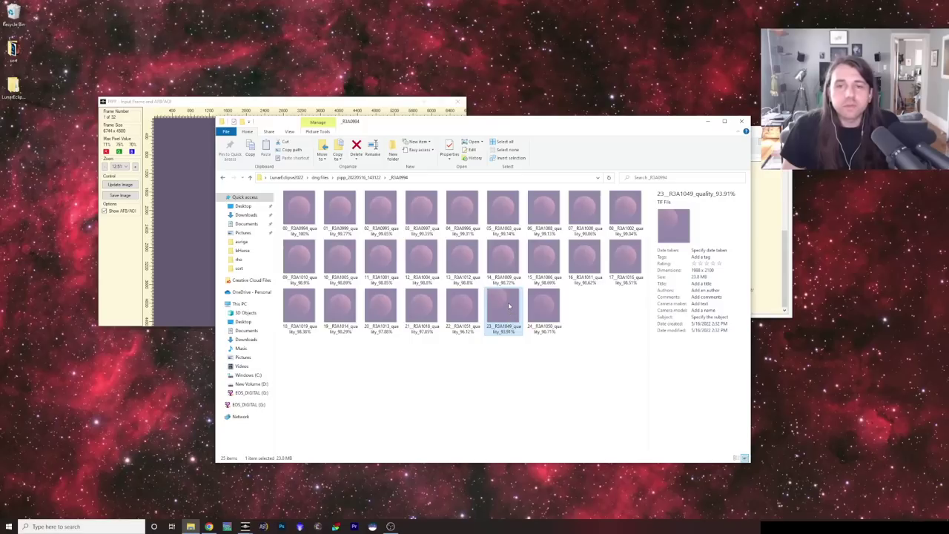
pyautogui.rightClick(507, 311)
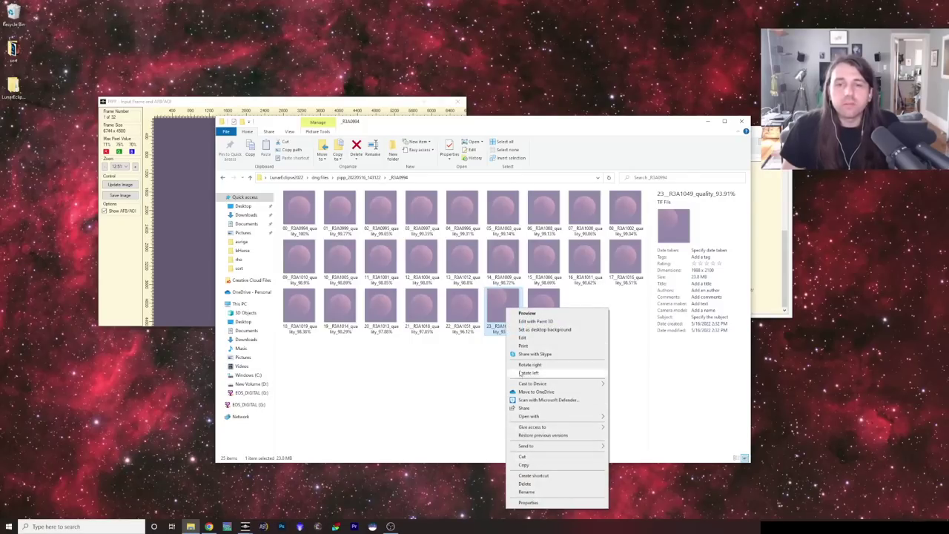
pyautogui.click(527, 486)
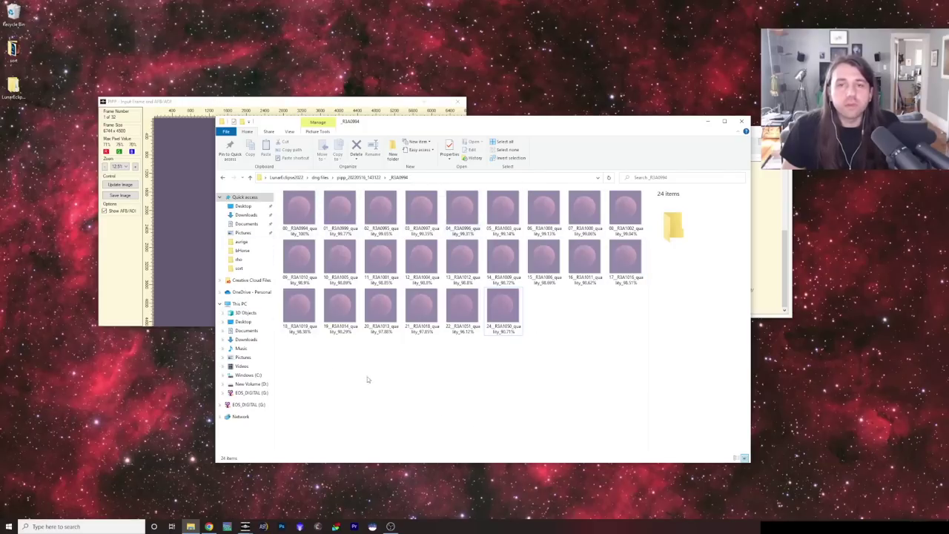
# Step: Minimise the folder and PIPP windows, launch AutoStakkert, and bring up its file selection dialog
pyautogui.click(708, 120)
pyautogui.click(749, 131)
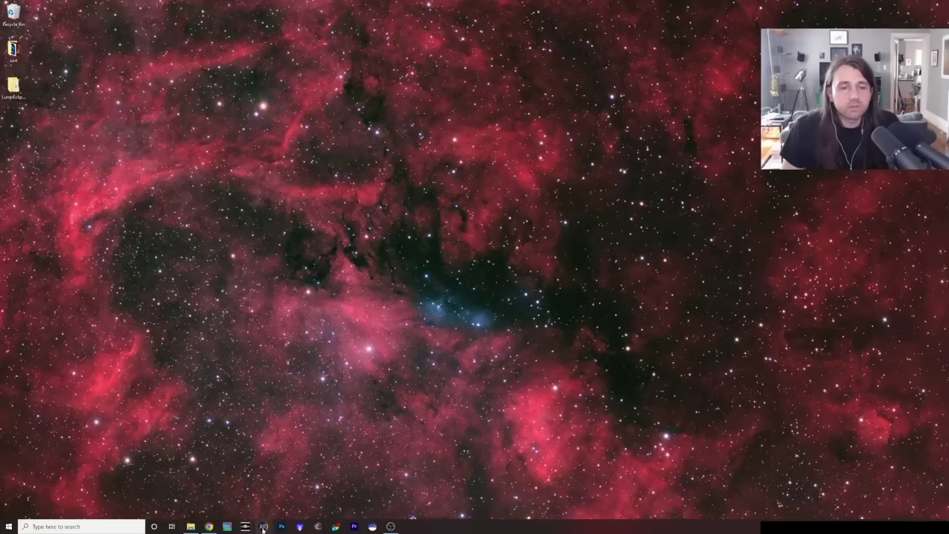
pyautogui.click(263, 526)
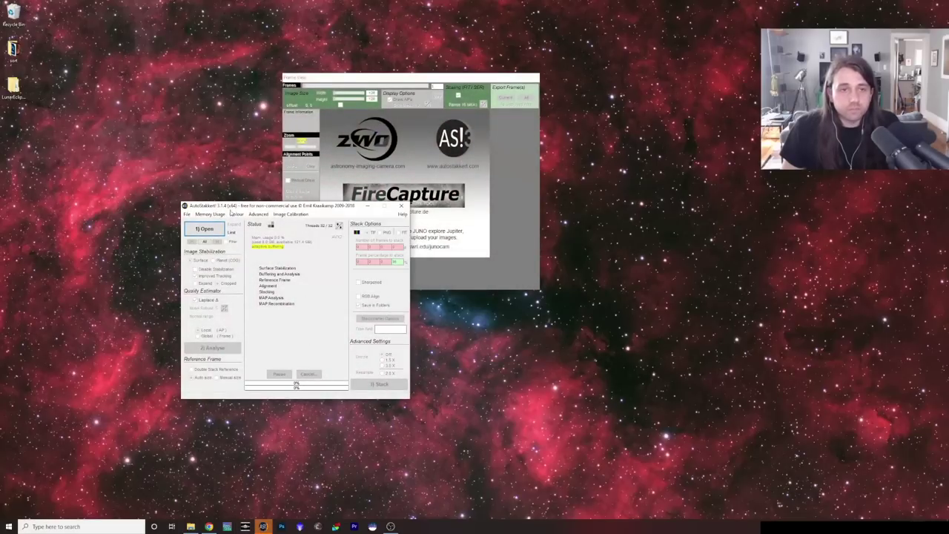
pyautogui.click(204, 229)
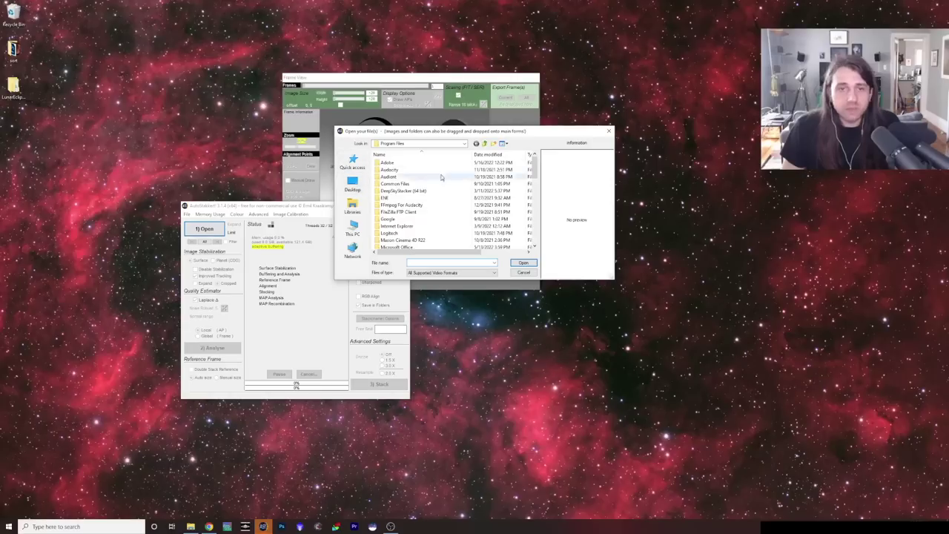
# Step: Browse from the Desktop through LunarEclipse2022, "dng files" and pipp_20220516_143122 to the _R3A0994 folder, and filter the file type to Image files
pyautogui.click(353, 185)
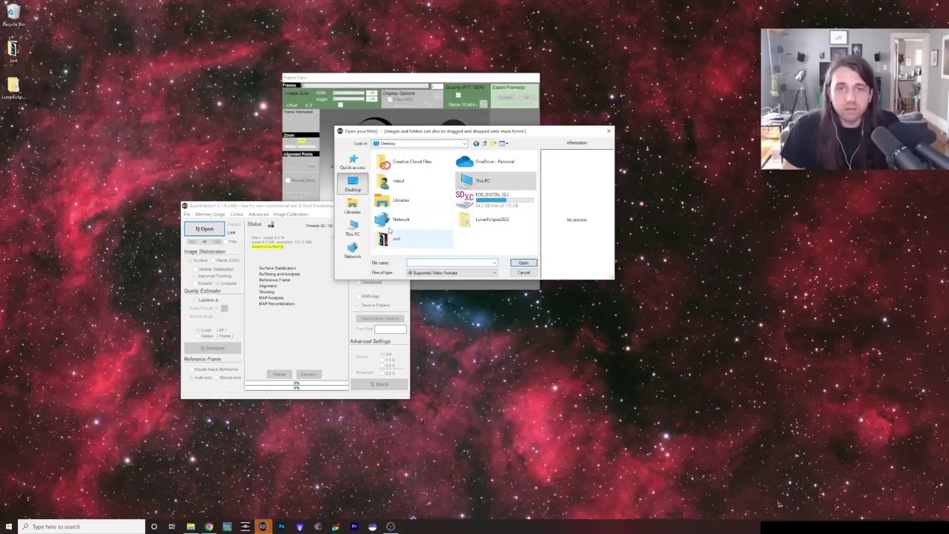
pyautogui.doubleClick(461, 220)
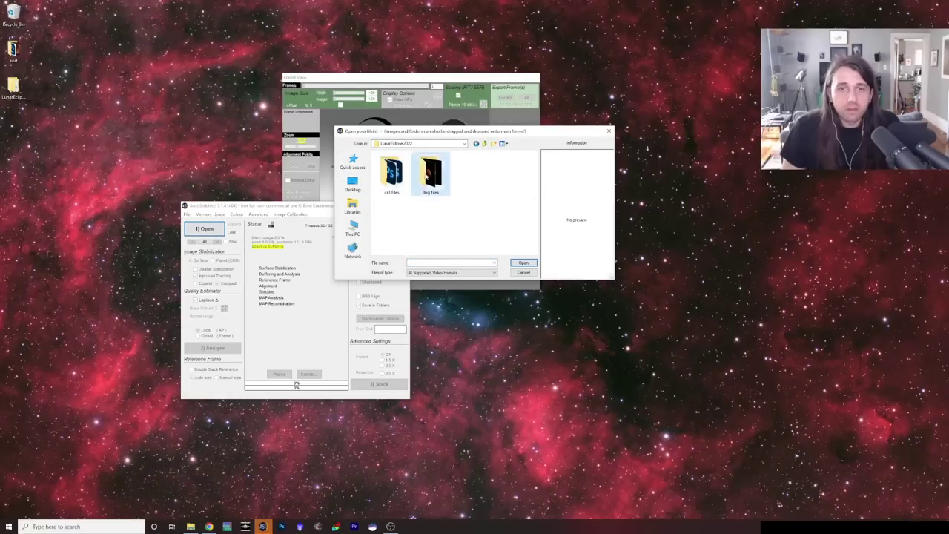
pyautogui.doubleClick(434, 174)
pyautogui.doubleClick(387, 176)
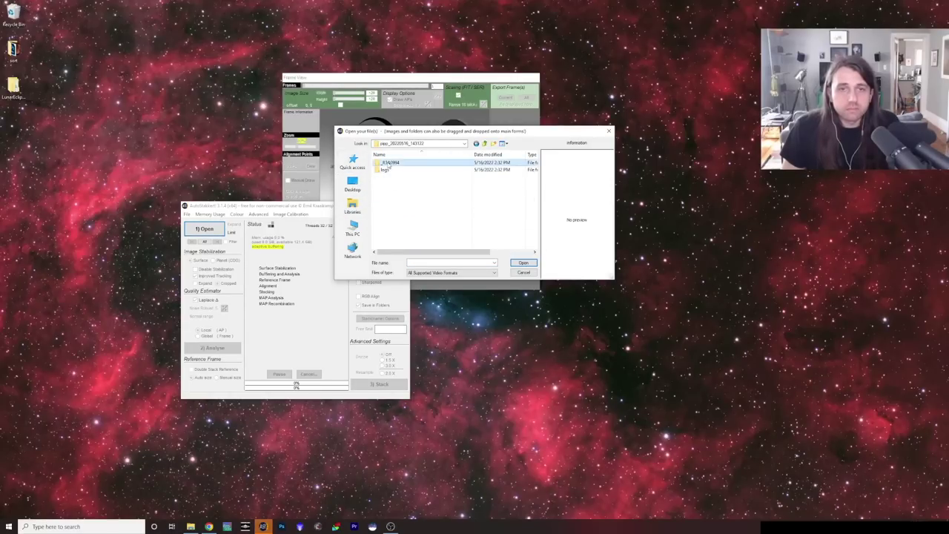
pyautogui.doubleClick(389, 169)
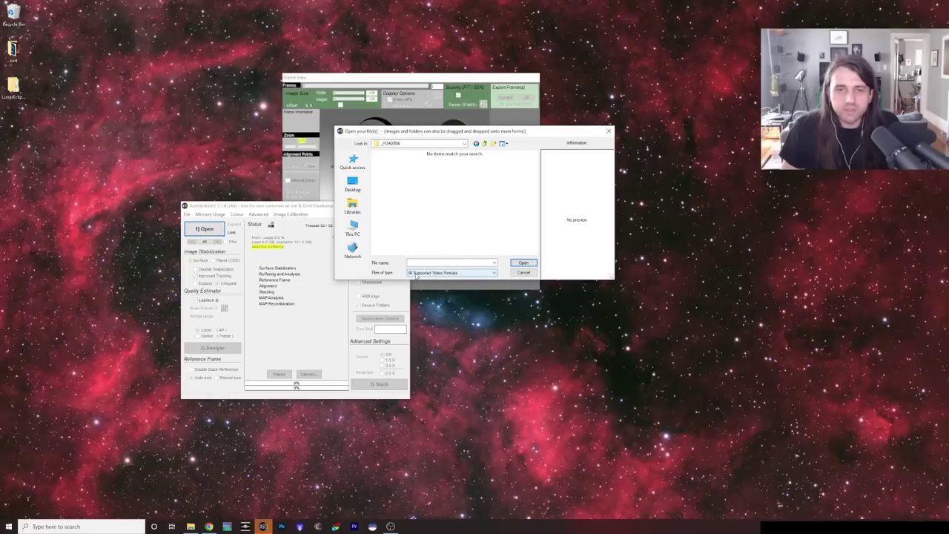
pyautogui.click(447, 274)
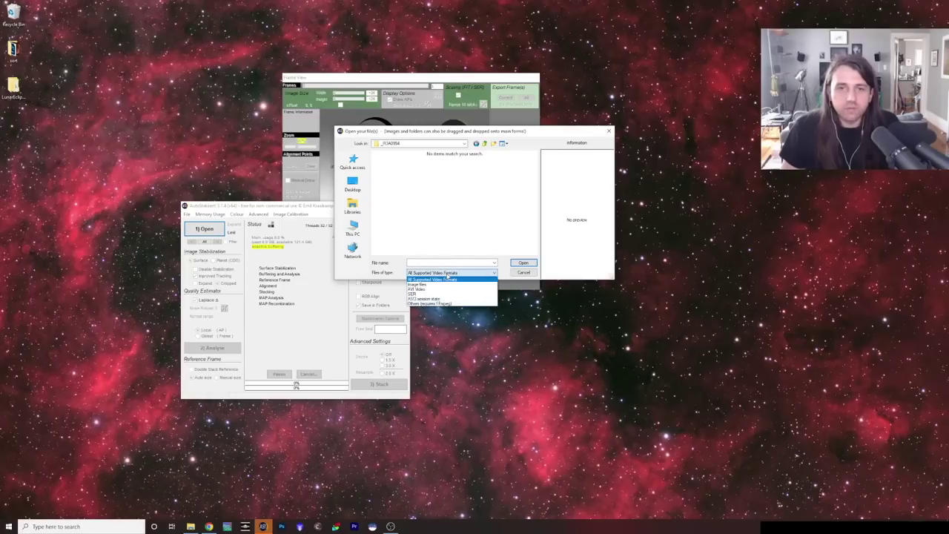
pyautogui.click(428, 285)
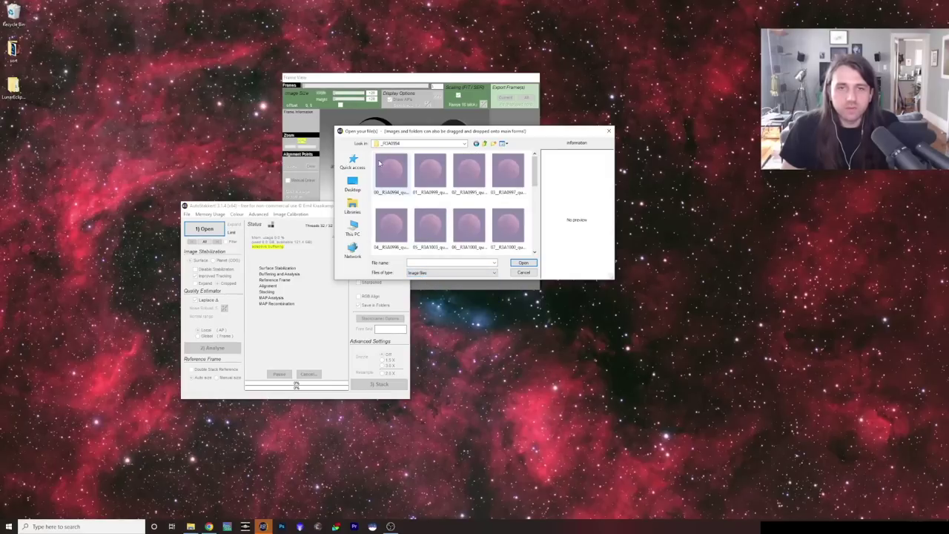
# Step: Select all TIFF images in the _R3A0994 folder and load them for stacking
pyautogui.click(383, 165)
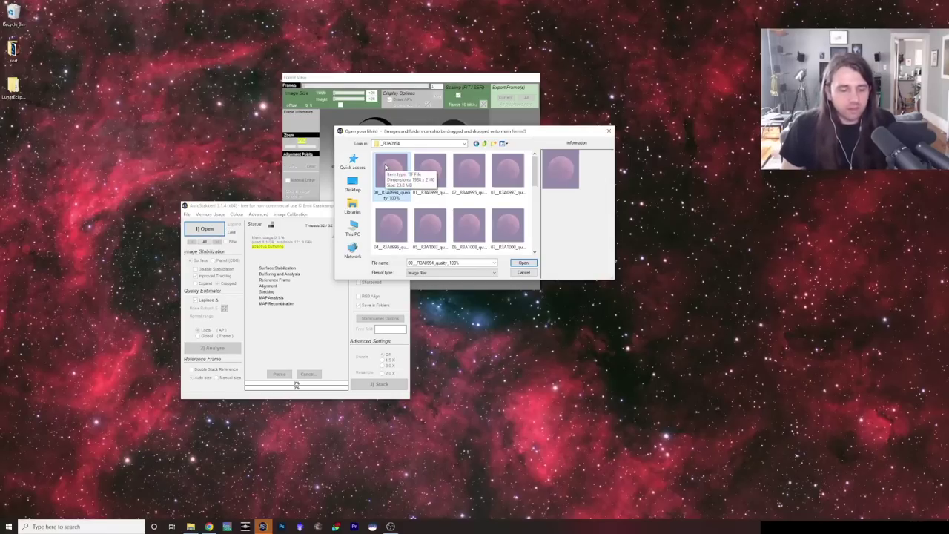
pyautogui.hotkey('ctrl', 'a')
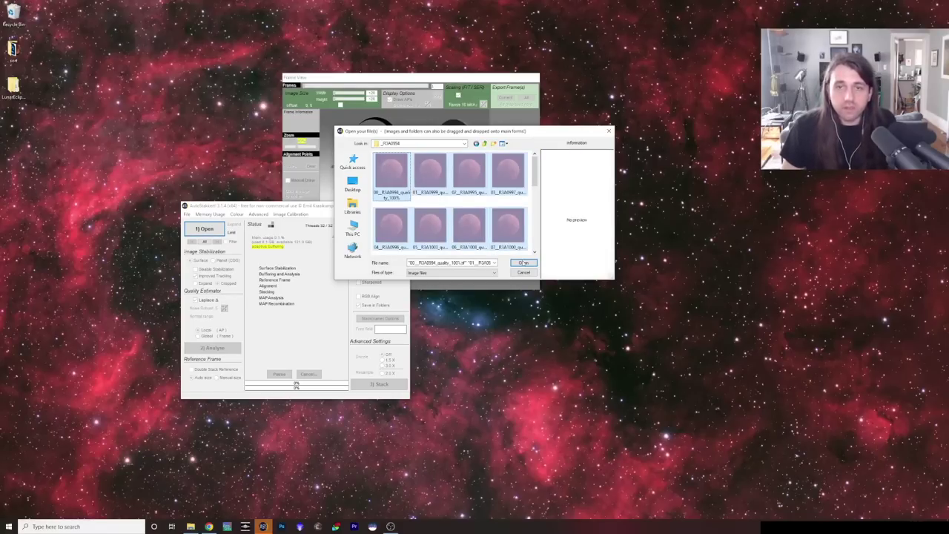
pyautogui.click(523, 264)
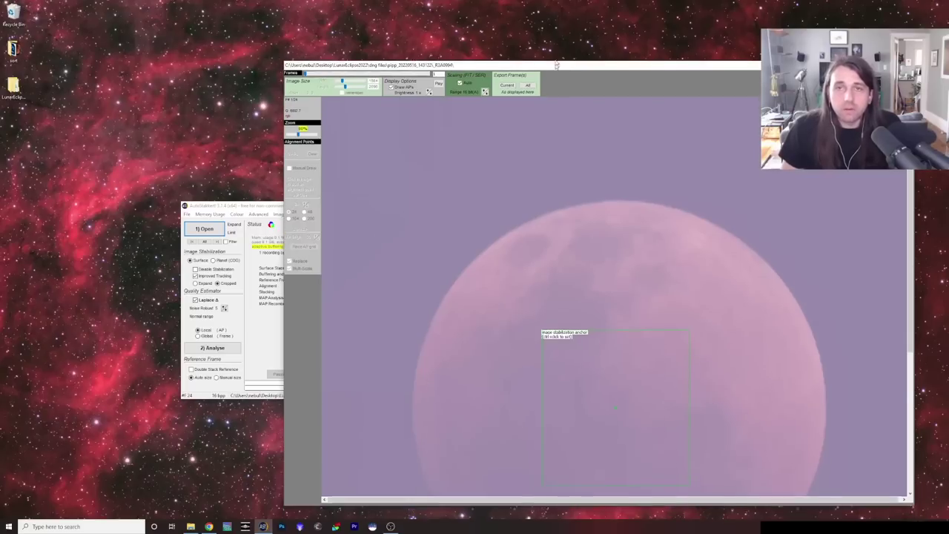
# Step: Move the main AutoStakkert window clear of the frame view and analyse the loaded frames with Surface stabilisation
pyautogui.moveTo(254, 209); pyautogui.dragTo(130, 157)
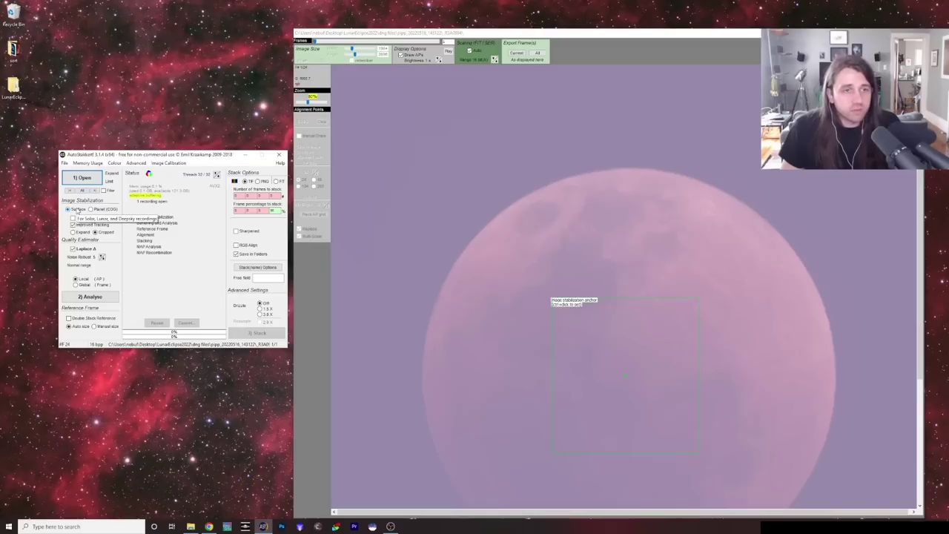
pyautogui.click(92, 297)
pyautogui.click(583, 402)
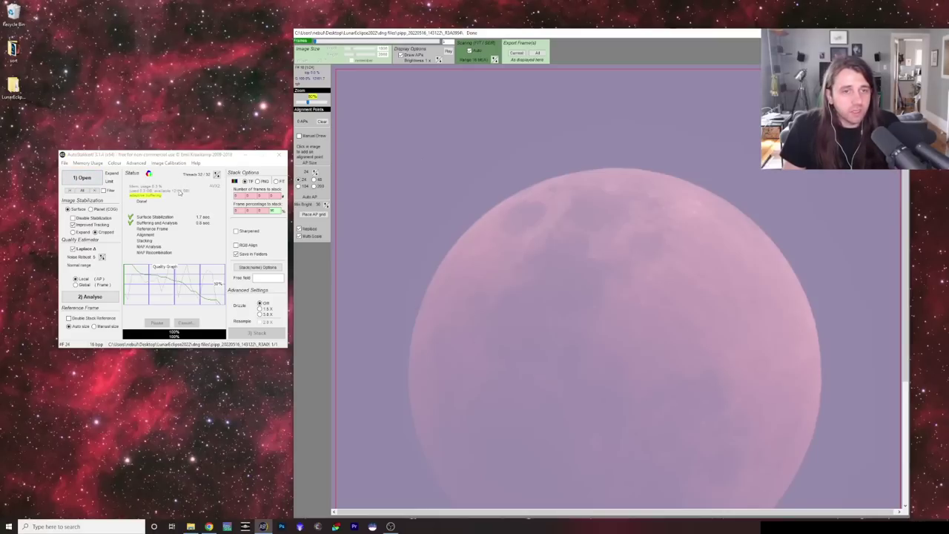
# Step: Enable manual drawing of alignment points and draw five small ones around craters and features on the Moon's upper half
pyautogui.click(299, 137)
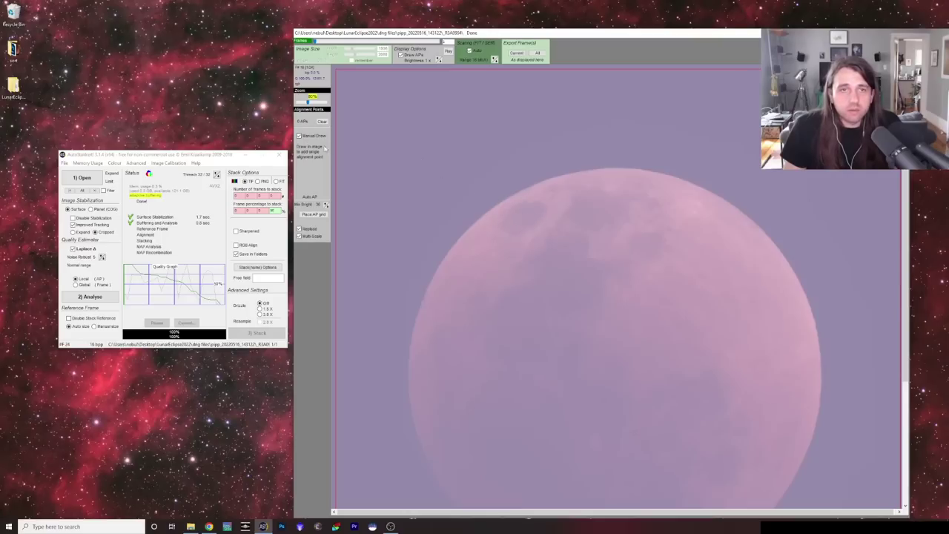
pyautogui.click(538, 202)
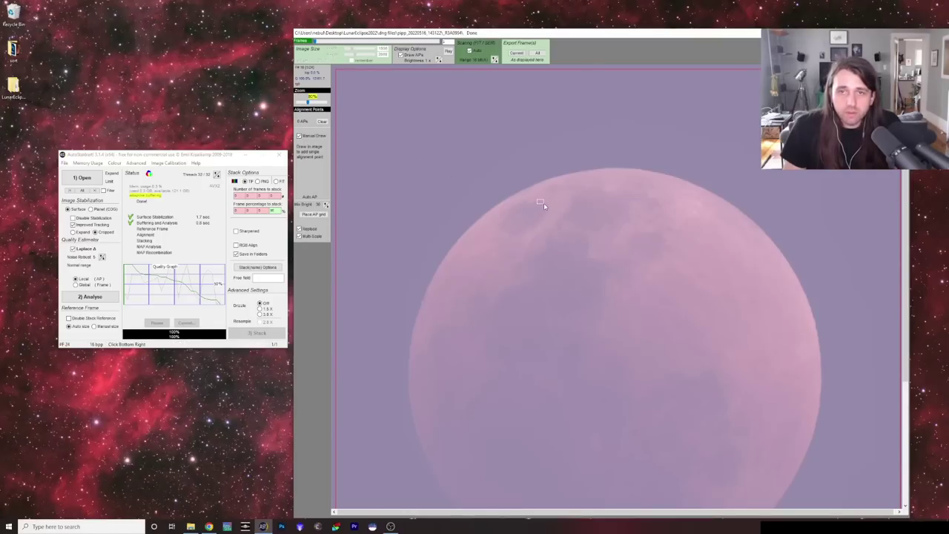
pyautogui.click(542, 207)
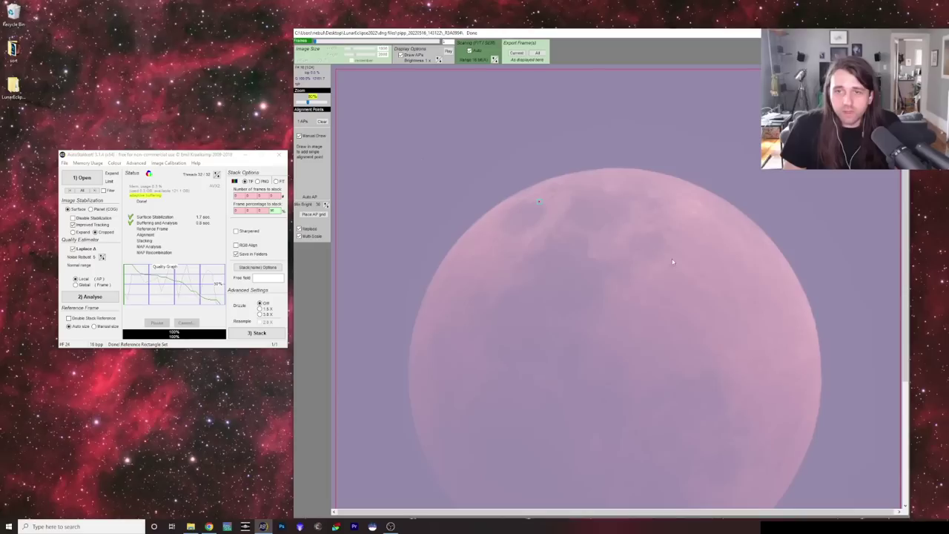
pyautogui.click(650, 232)
pyautogui.click(648, 233)
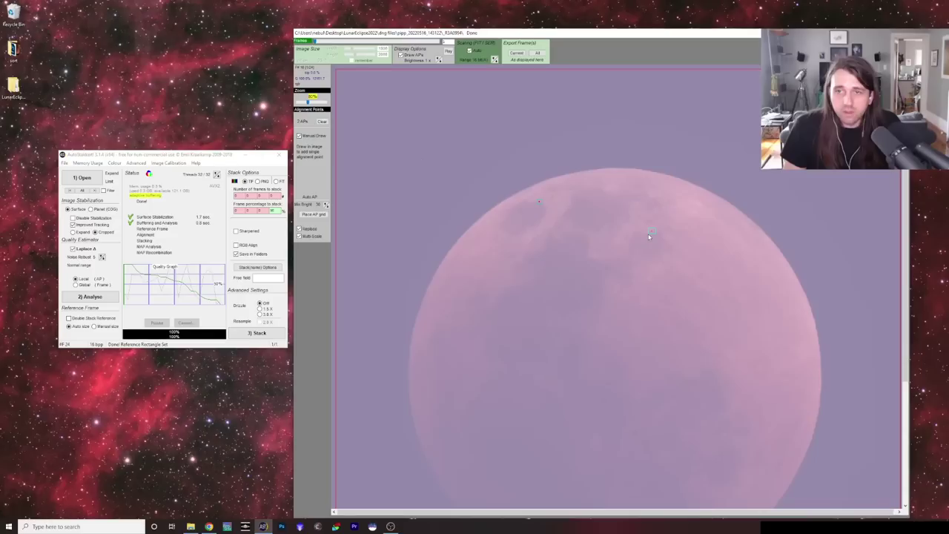
pyautogui.click(693, 213)
pyautogui.click(692, 214)
pyautogui.click(666, 317)
pyautogui.click(530, 235)
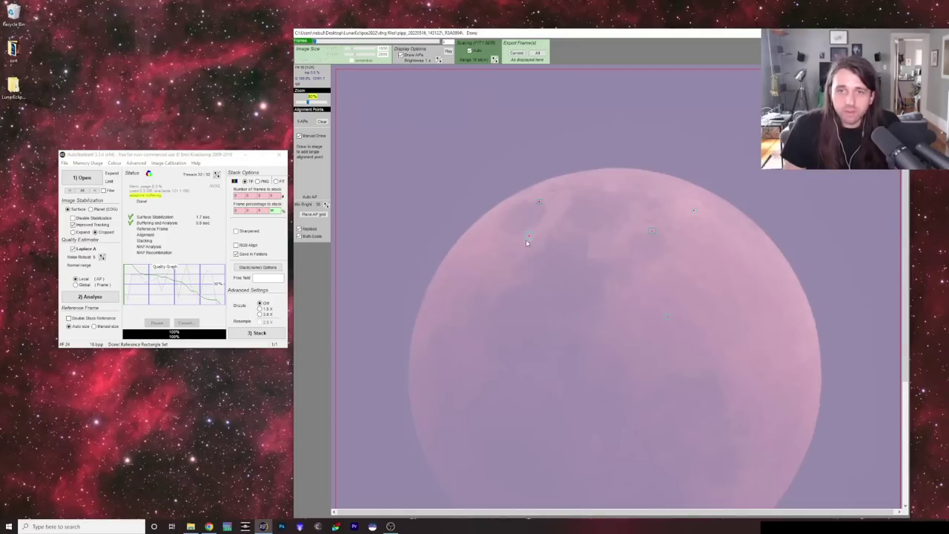
# Step: Draw more alignment points on features along the Moon's right side, near its upper-left limb, and in its lower-right area
pyautogui.click(741, 275)
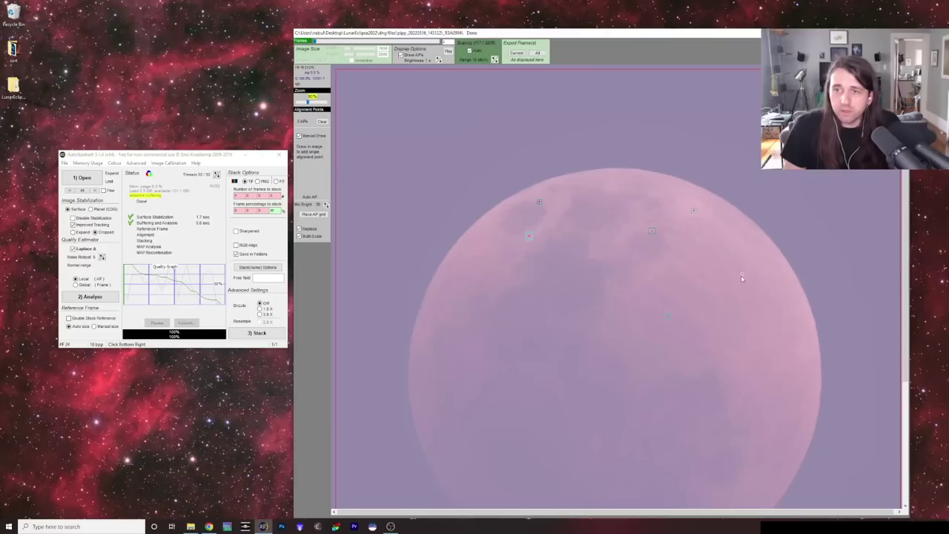
pyautogui.click(757, 235)
pyautogui.click(763, 369)
pyautogui.click(430, 305)
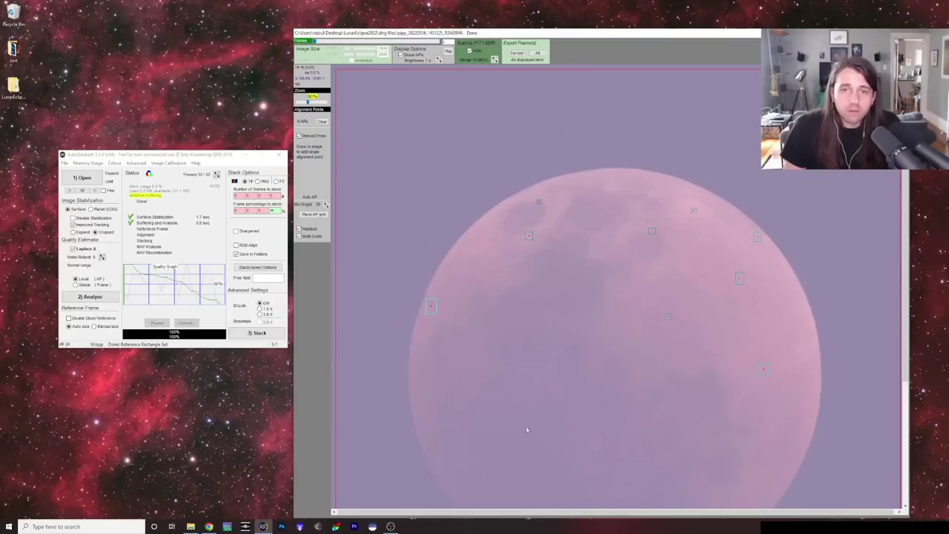
pyautogui.click(713, 452)
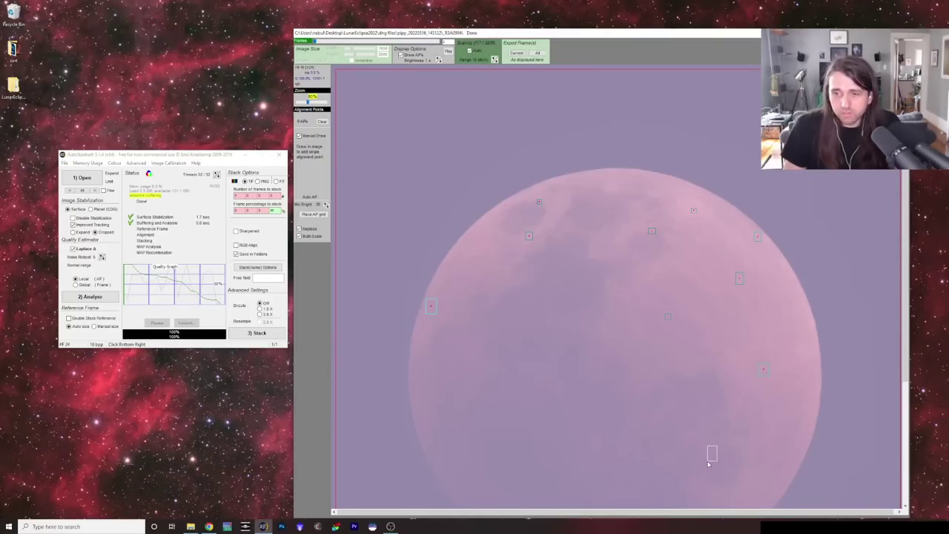
pyautogui.click(775, 467)
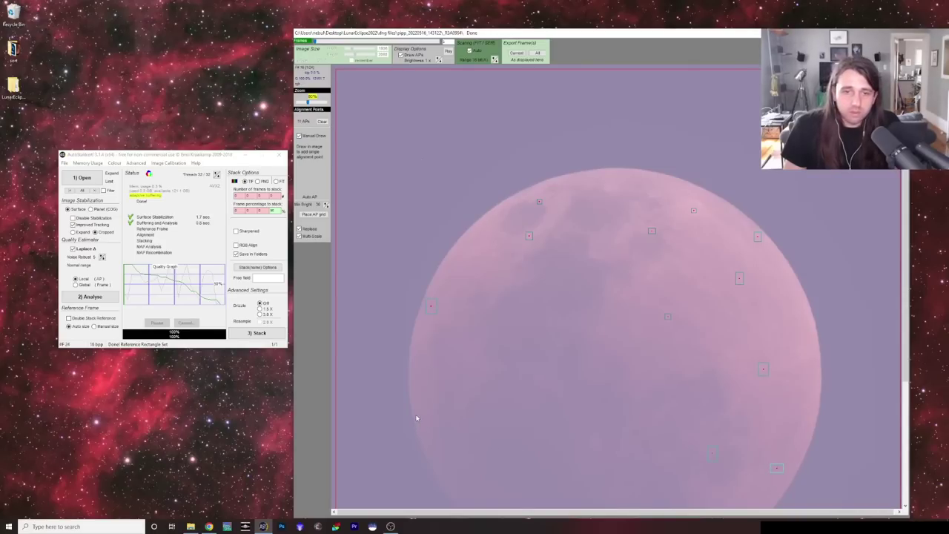
# Step: Add further alignment points on the Moon's left, right and lower-right limbs and on features around its centre
pyautogui.moveTo(308, 102); pyautogui.dragTo(316, 102)
pyautogui.moveTo(946, 189); pyautogui.dragTo(945, 306)
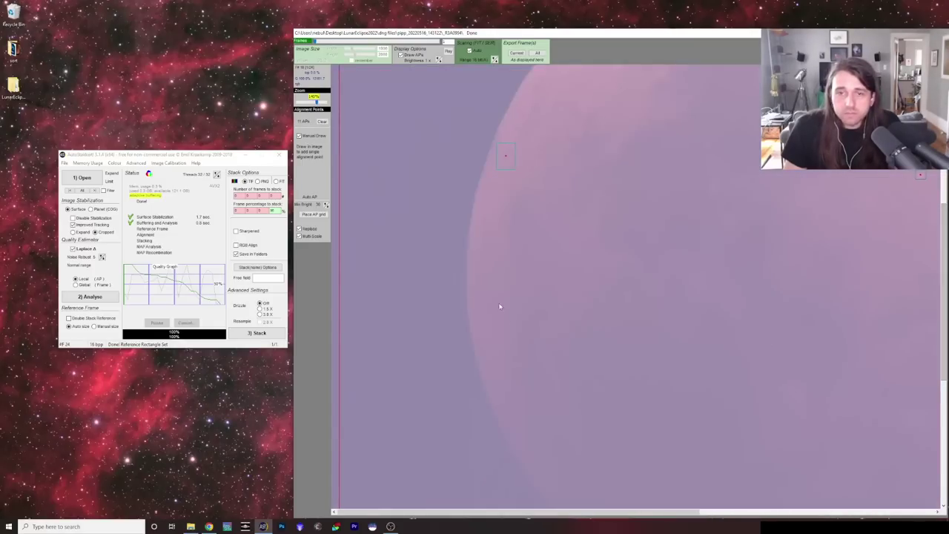
pyautogui.hscroll(10, 855, 441)
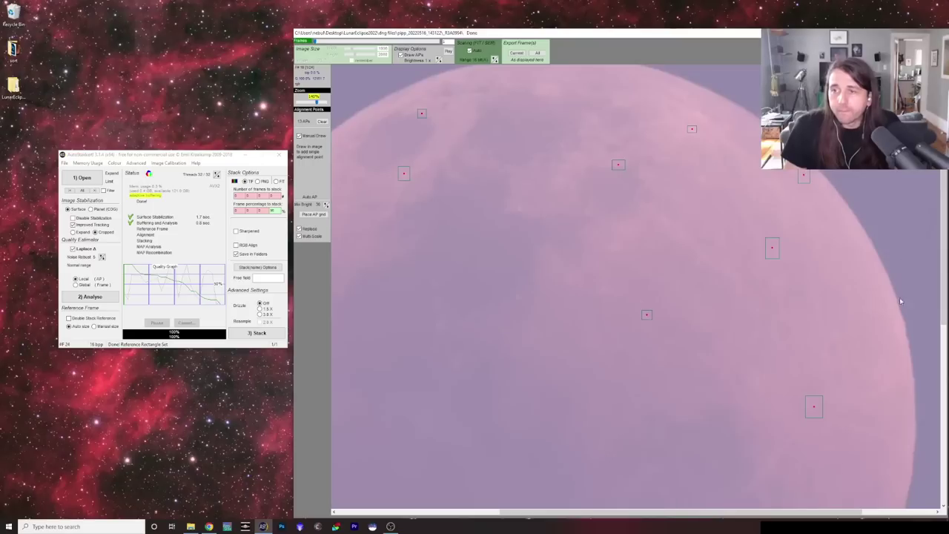
pyautogui.scroll(-2, 901, 301)
pyautogui.hscroll(3, 515, 300)
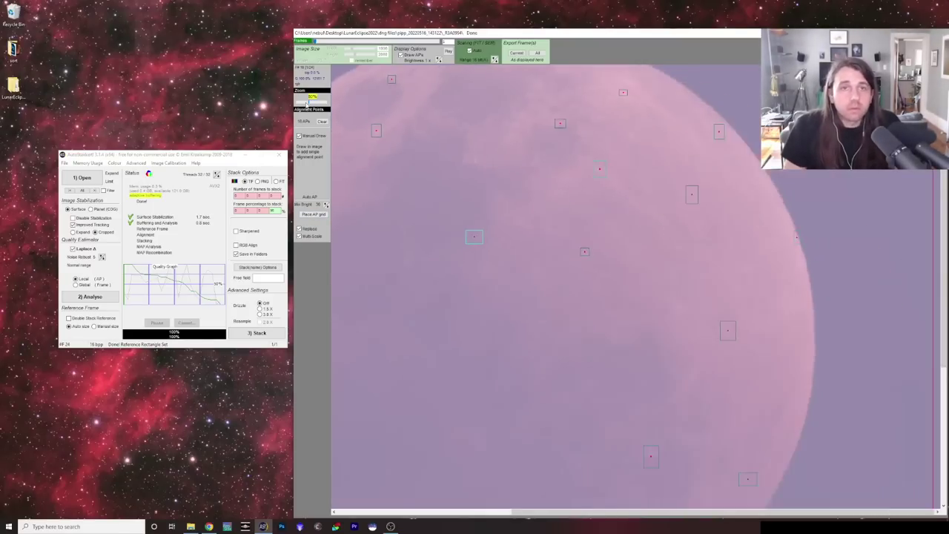
pyautogui.scroll(-2, 310, 103)
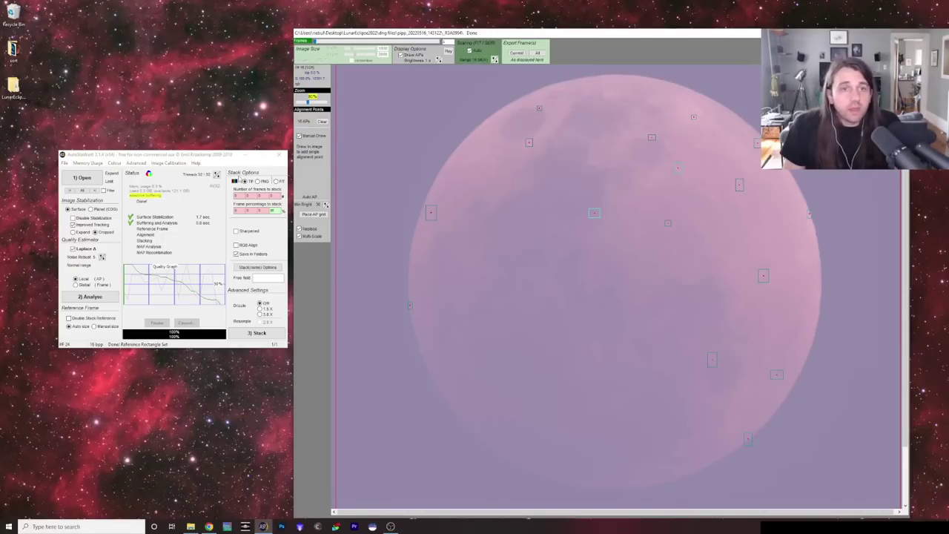
# Step: Set the frame percentage to stack to 100 and run the stacking
pyautogui.doubleClick(275, 211)
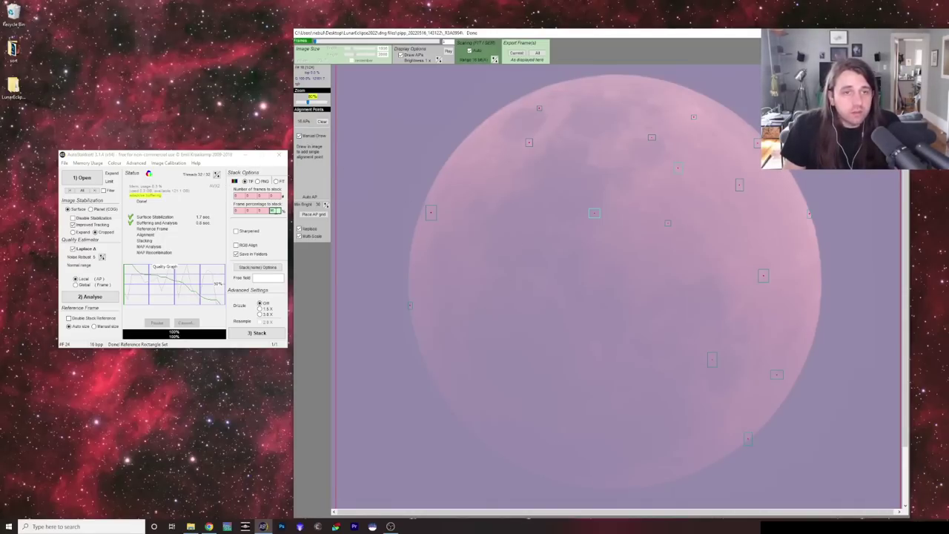
pyautogui.click(271, 211)
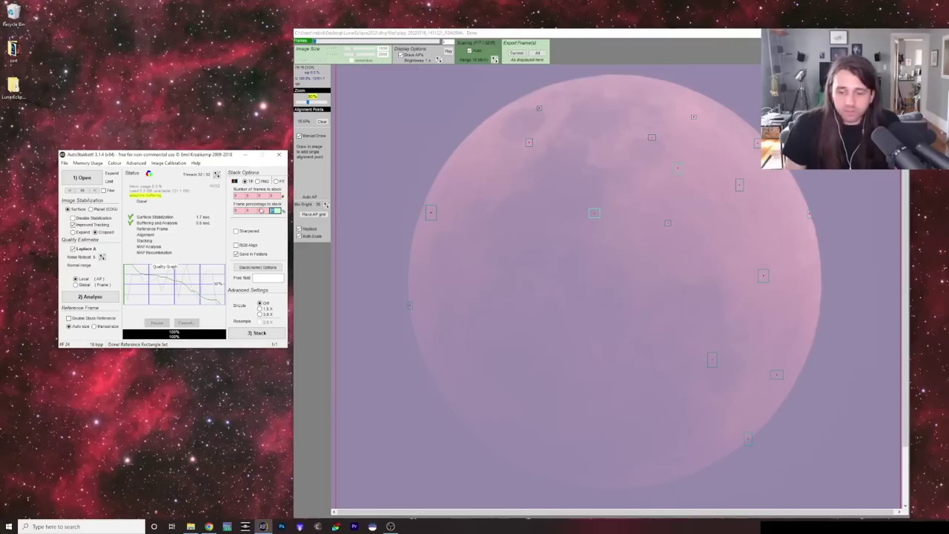
pyautogui.write('50')
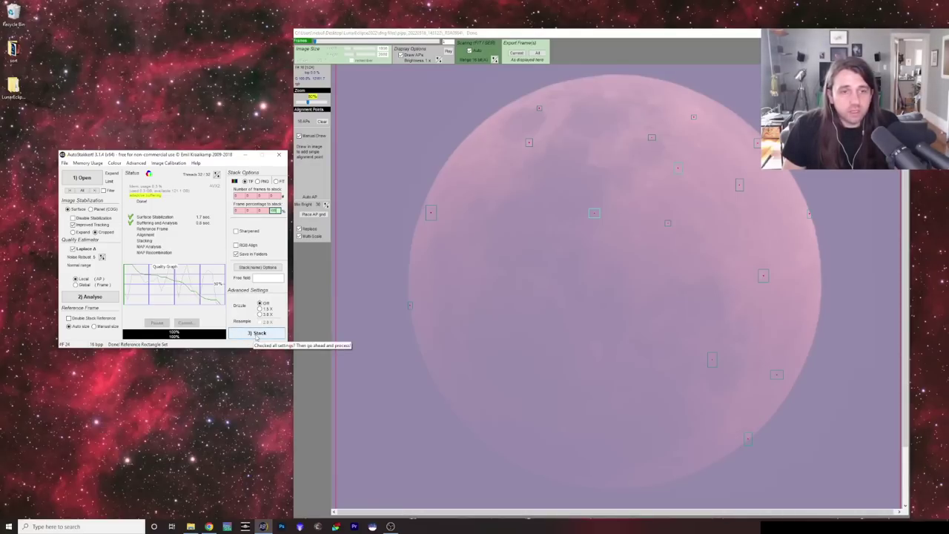
pyautogui.click(256, 333)
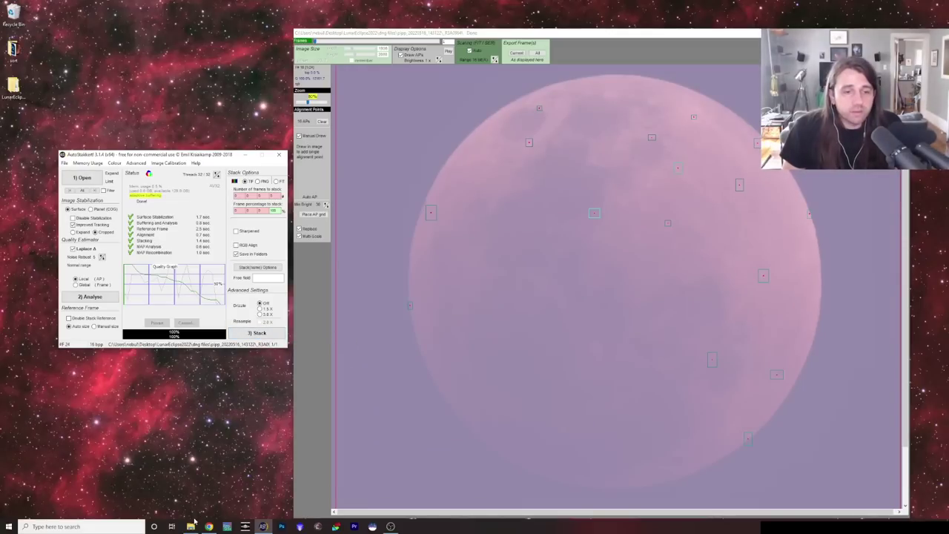
# Step: Browse from LunarEclipse2022 through "dng files" and pipp_20220516_143122 to AS_P100 and view the stacked image _R3A0994_lapl5_ap16
pyautogui.doubleClick(12, 88)
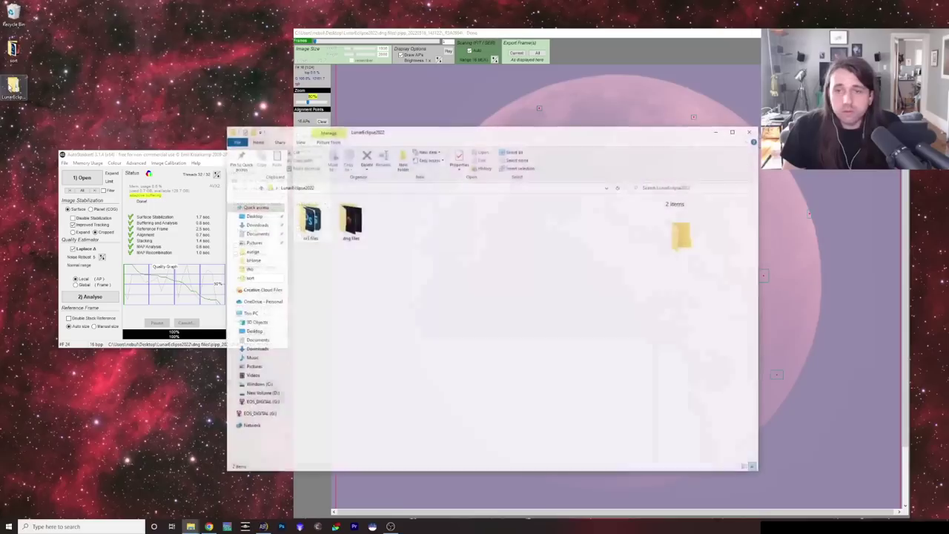
pyautogui.doubleClick(308, 222)
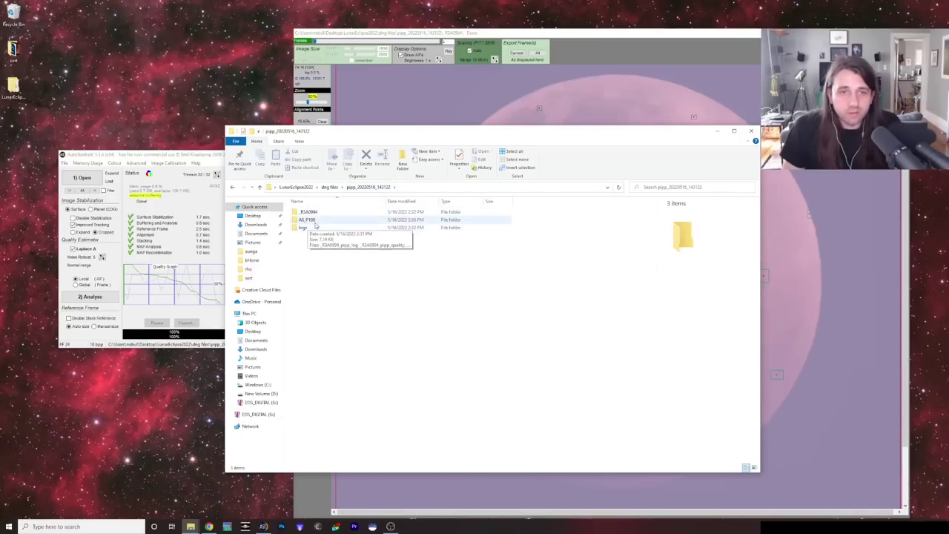
pyautogui.doubleClick(309, 220)
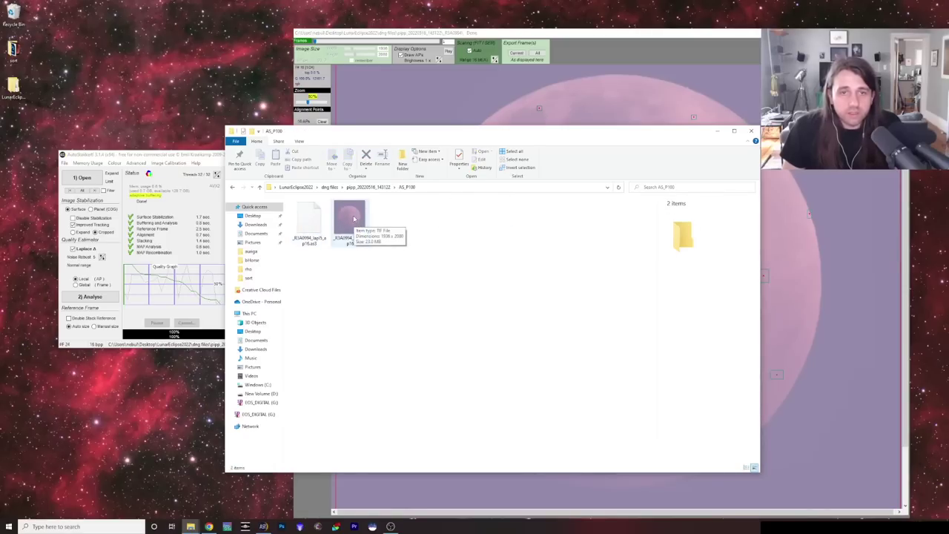
pyautogui.doubleClick(355, 222)
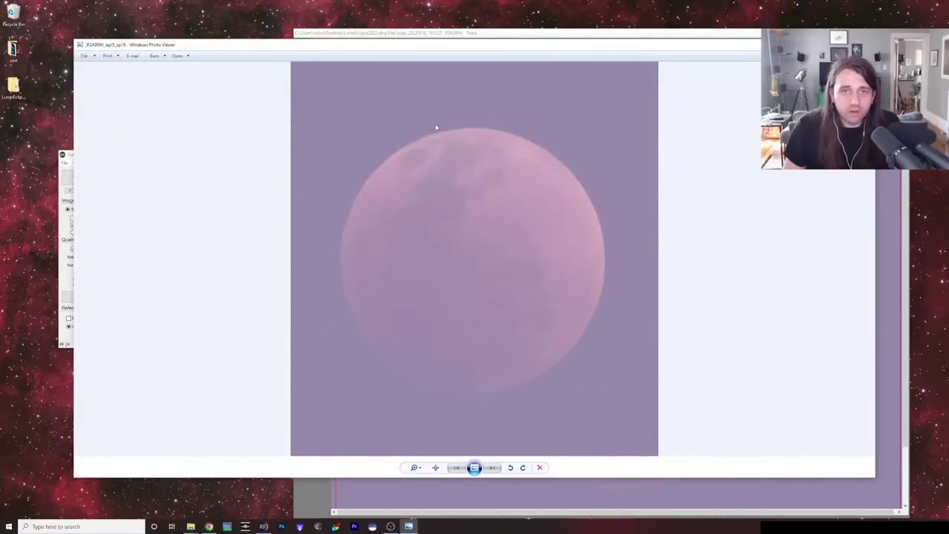
pyautogui.moveTo(545, 45)
pyautogui.mouseDown()
pyautogui.moveTo(508, 58)
pyautogui.moveTo(547, 55)
pyautogui.moveTo(544, 47)
pyautogui.mouseUp()
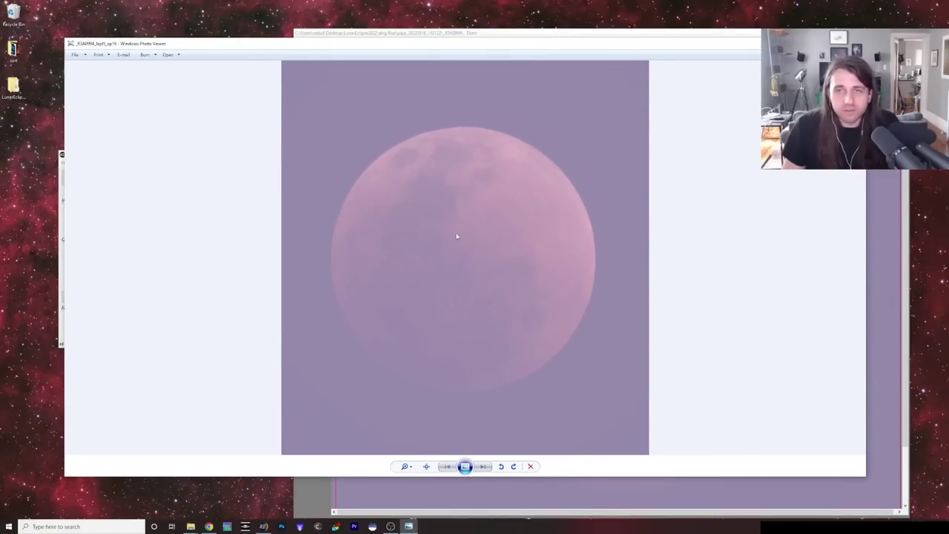
pyautogui.hotkey('alt', 'F4')
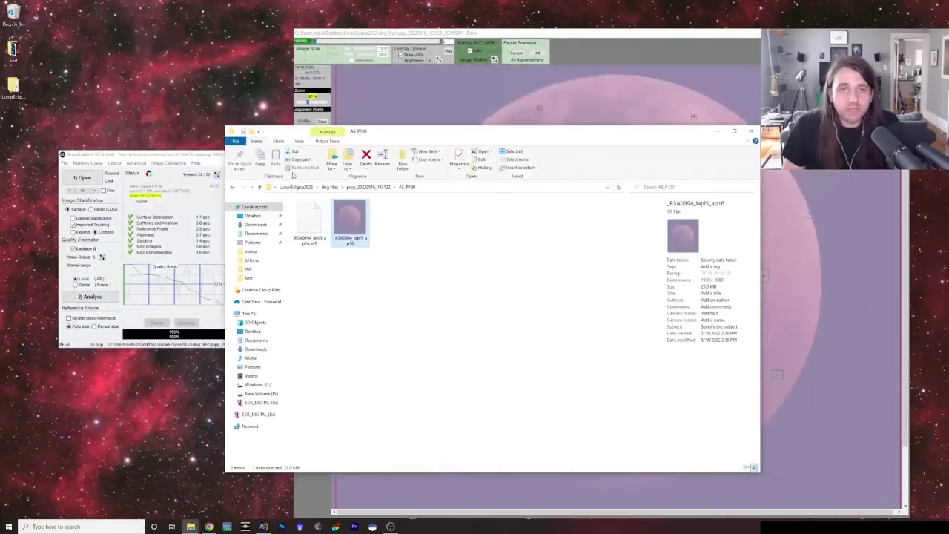
# Step: Look through the source frames in the _R3A0994 folder and return to AS_P100 to view the stacked TIFF again
pyautogui.click(358, 188)
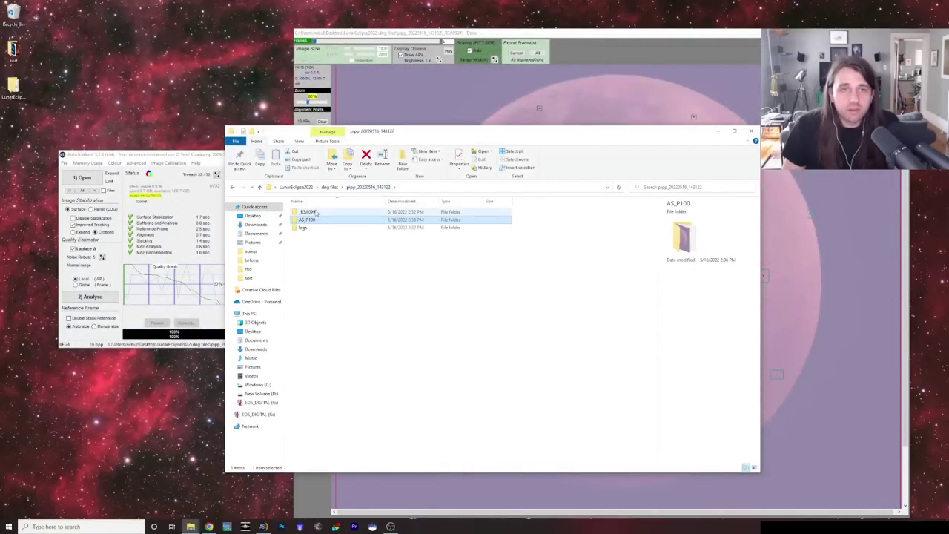
pyautogui.doubleClick(317, 215)
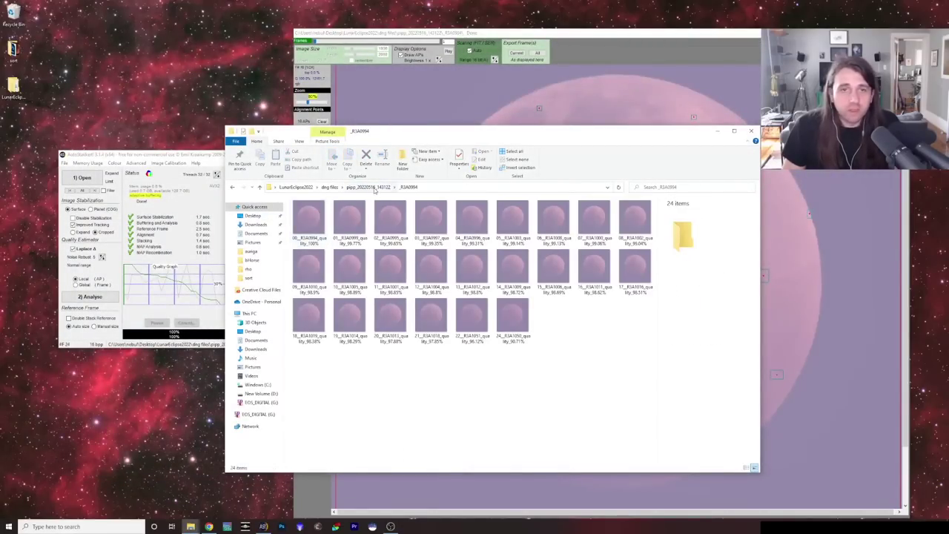
pyautogui.click(368, 186)
pyautogui.doubleClick(306, 221)
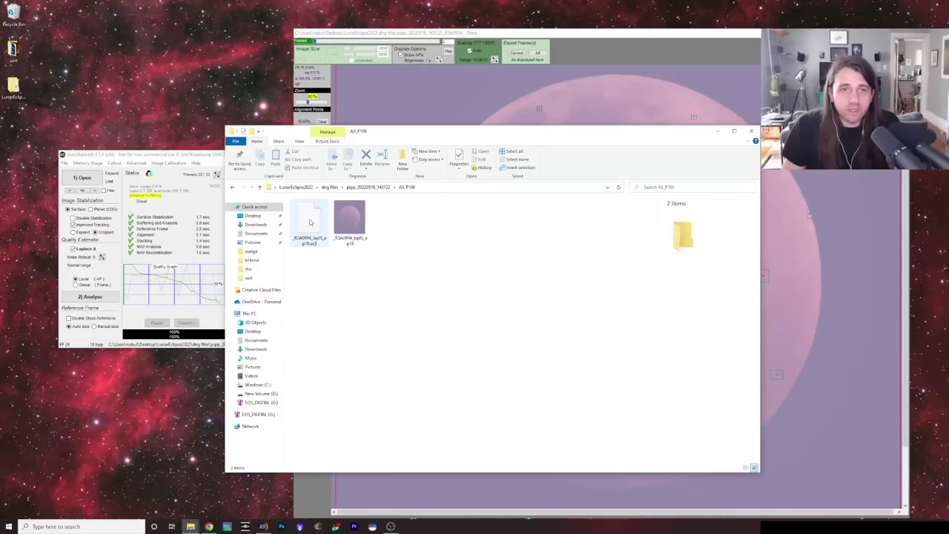
pyautogui.doubleClick(357, 218)
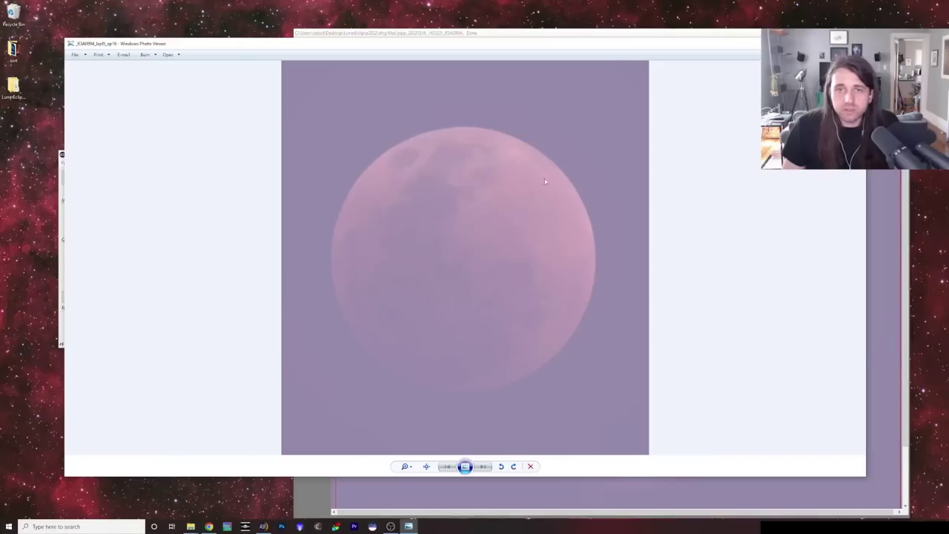
# Step: Close the stacked image, the AS_P100 folder window and AutoStakkert
pyautogui.click(530, 466)
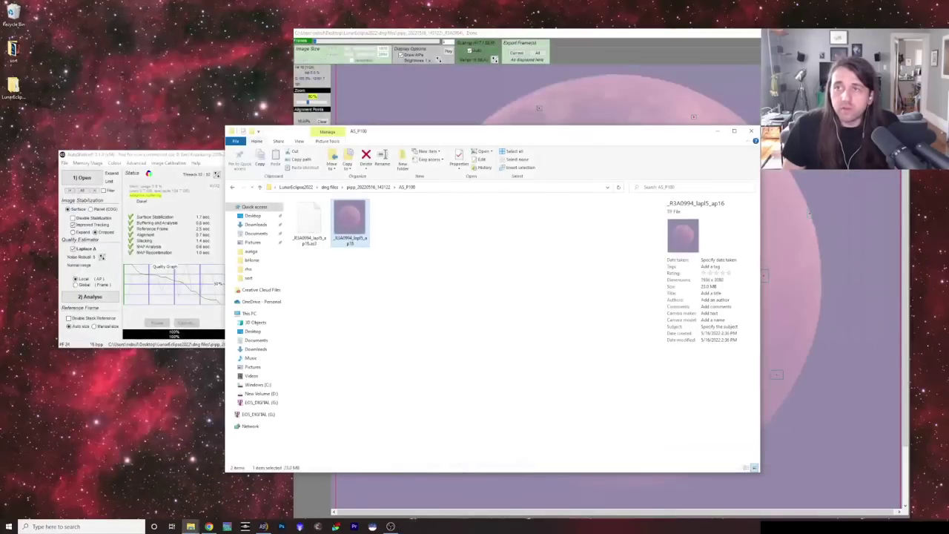
pyautogui.click(751, 131)
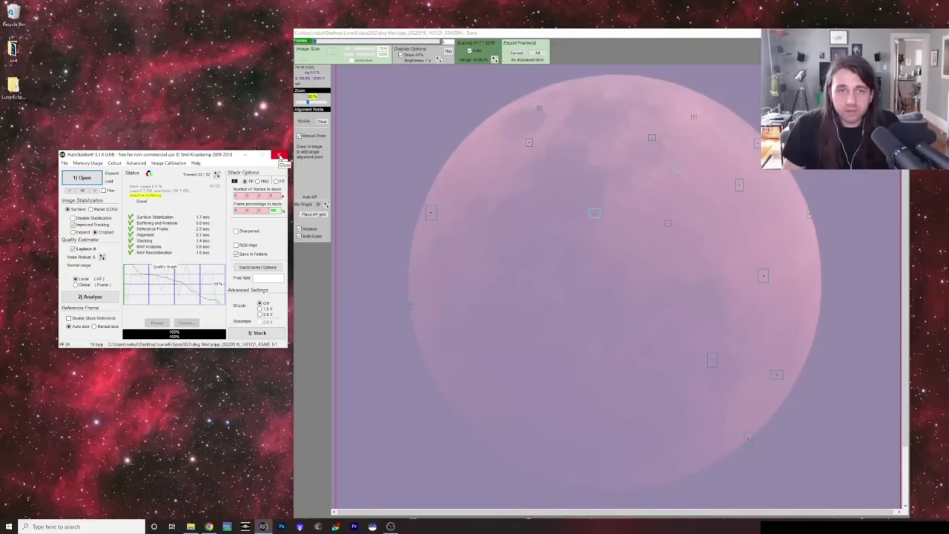
pyautogui.click(280, 155)
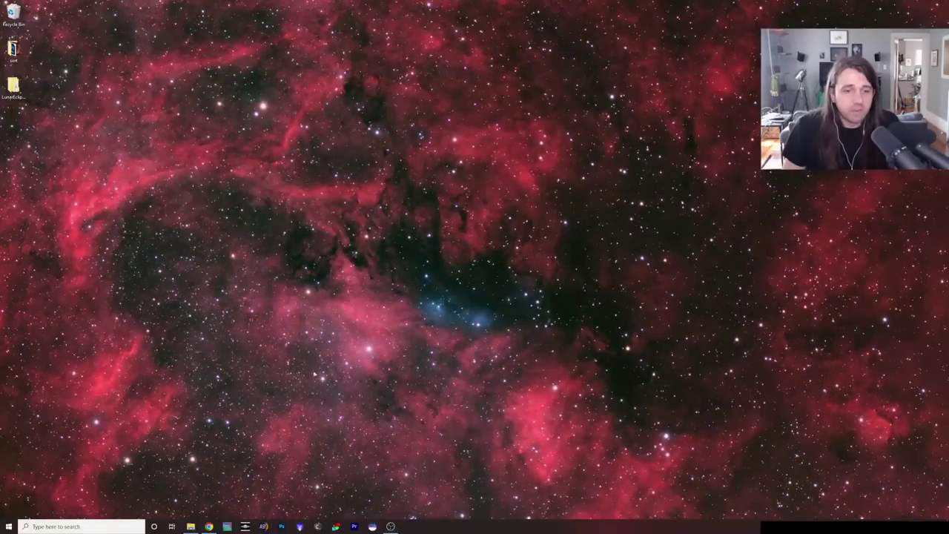
# Step: Switch to Photoshop and open the stacked TIFF _R3A0994_lapl5_ap16 from the AS_P100 folder inside pipp_20220516_143122
pyautogui.click(283, 526)
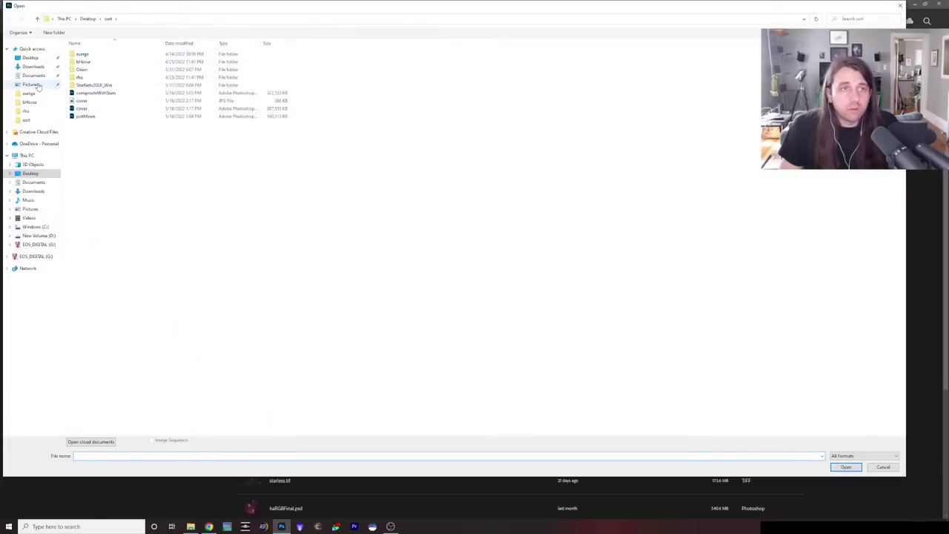
pyautogui.click(30, 59)
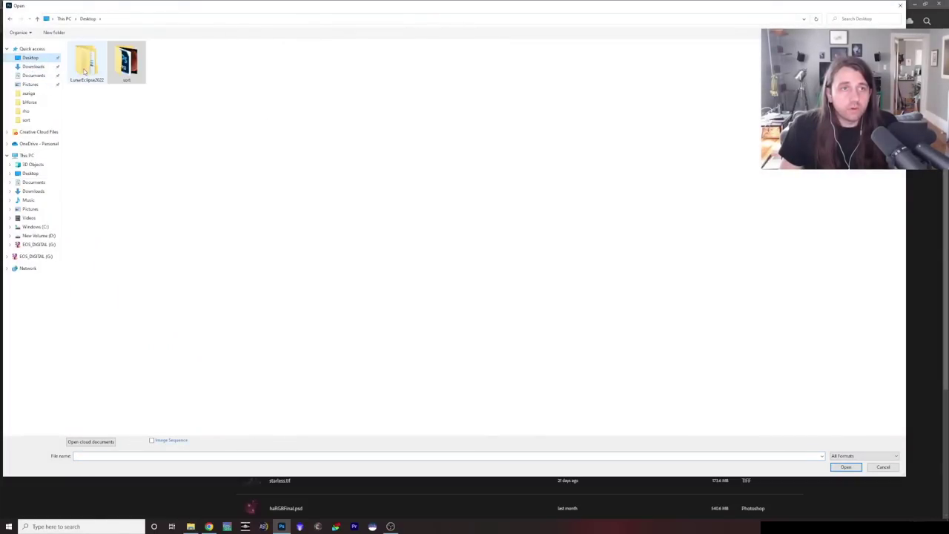
pyautogui.doubleClick(89, 60)
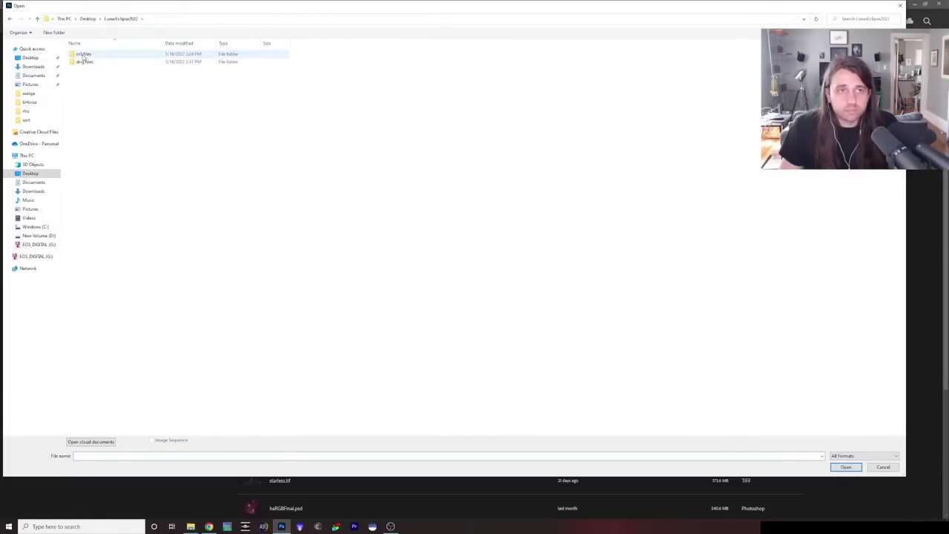
pyautogui.doubleClick(87, 62)
pyautogui.doubleClick(89, 64)
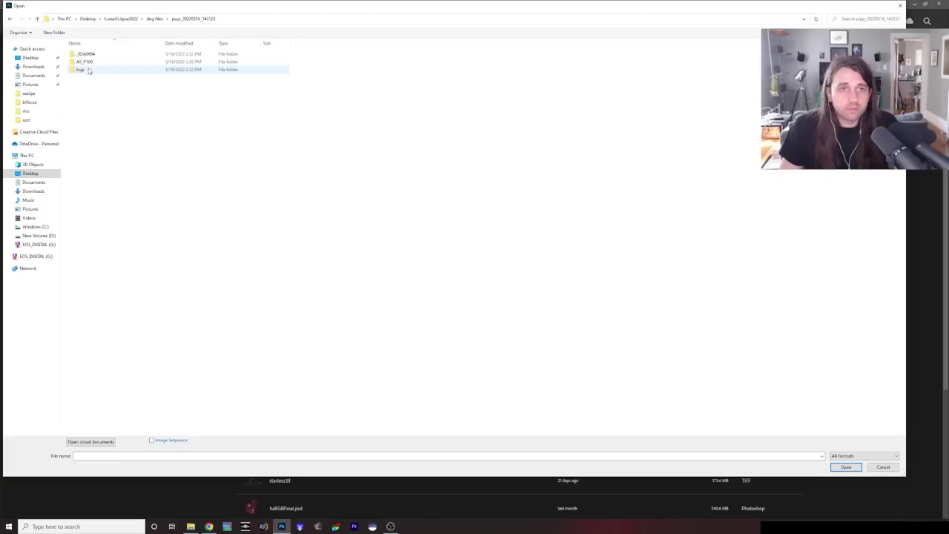
pyautogui.doubleClick(90, 64)
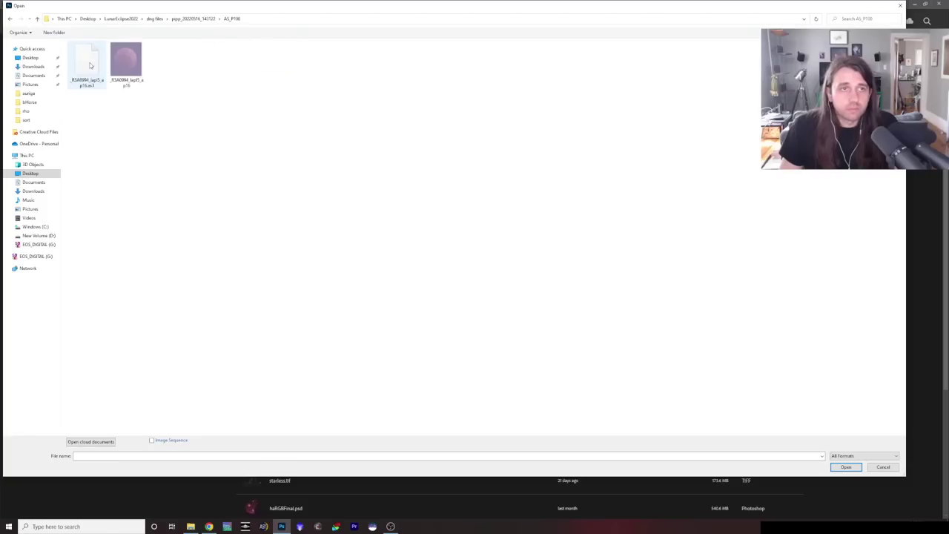
pyautogui.click(134, 66)
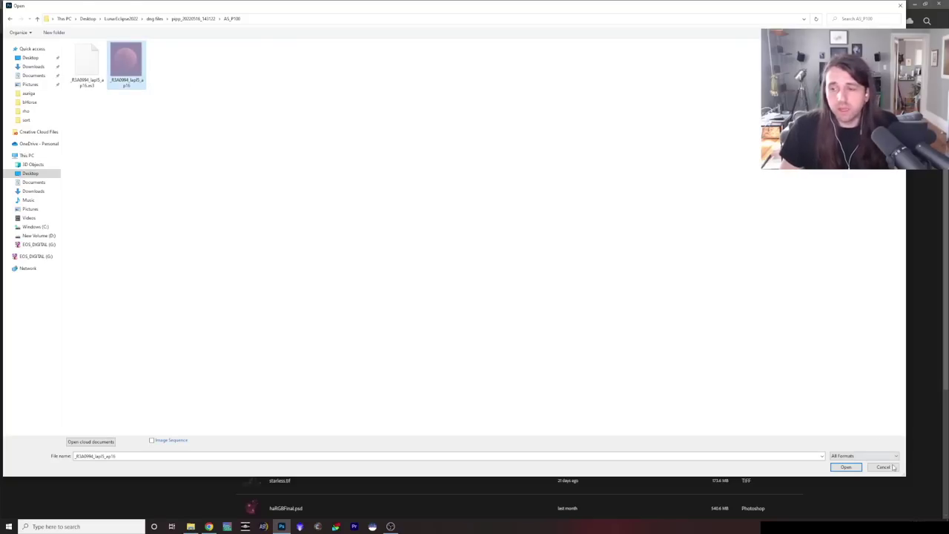
pyautogui.click(845, 466)
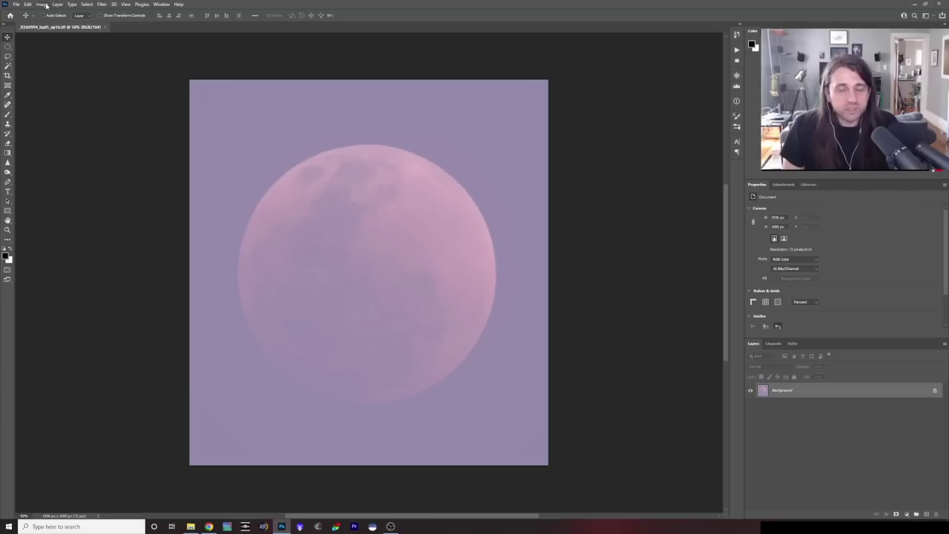
# Step: Start a Levels adjustment with the colour histogram displayed and set the Blue channel's black input level to 70
pyautogui.click(41, 4)
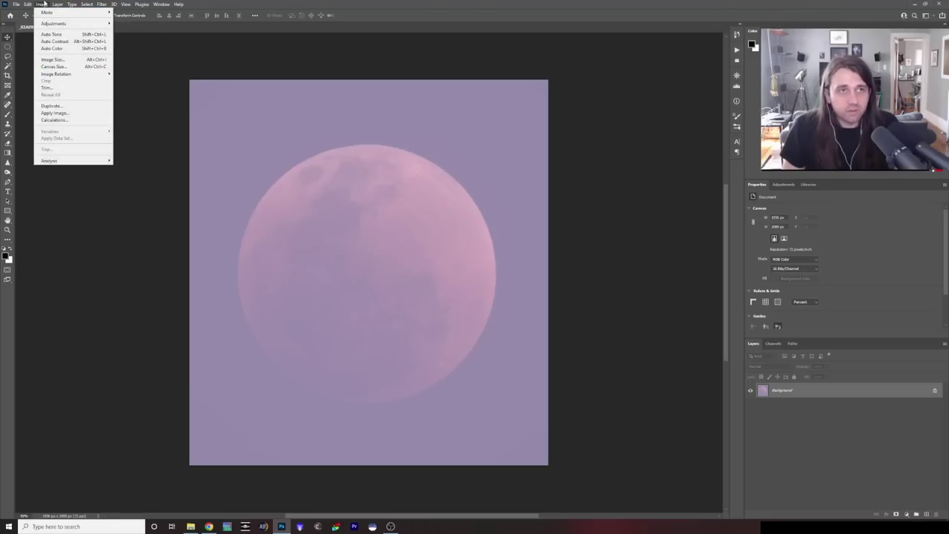
pyautogui.moveTo(44, 28)
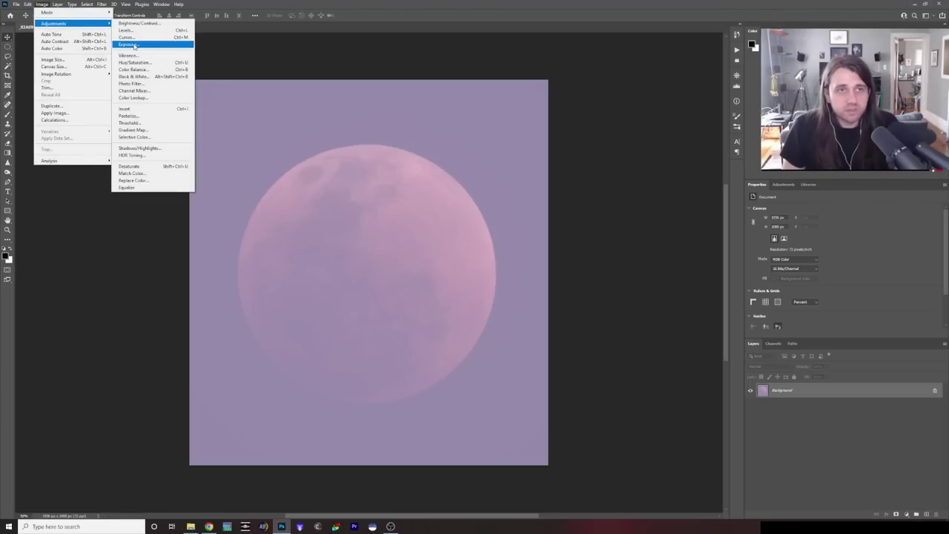
pyautogui.click(126, 31)
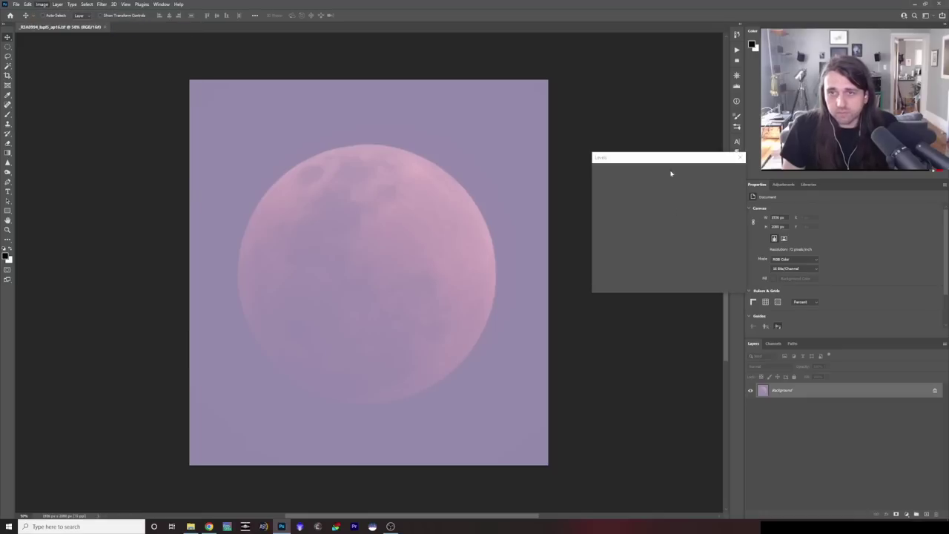
pyautogui.moveTo(670, 160); pyautogui.dragTo(661, 303)
pyautogui.click(737, 87)
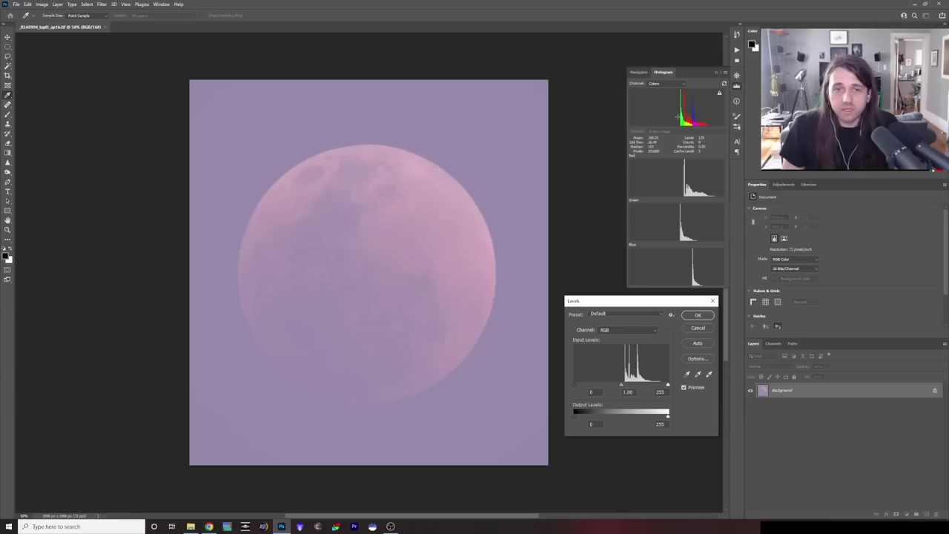
pyautogui.click(611, 330)
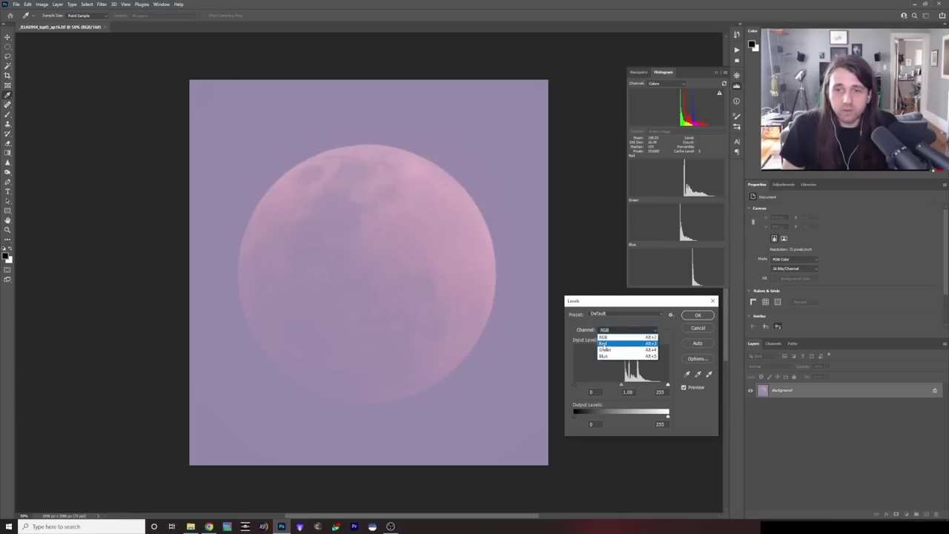
pyautogui.click(605, 356)
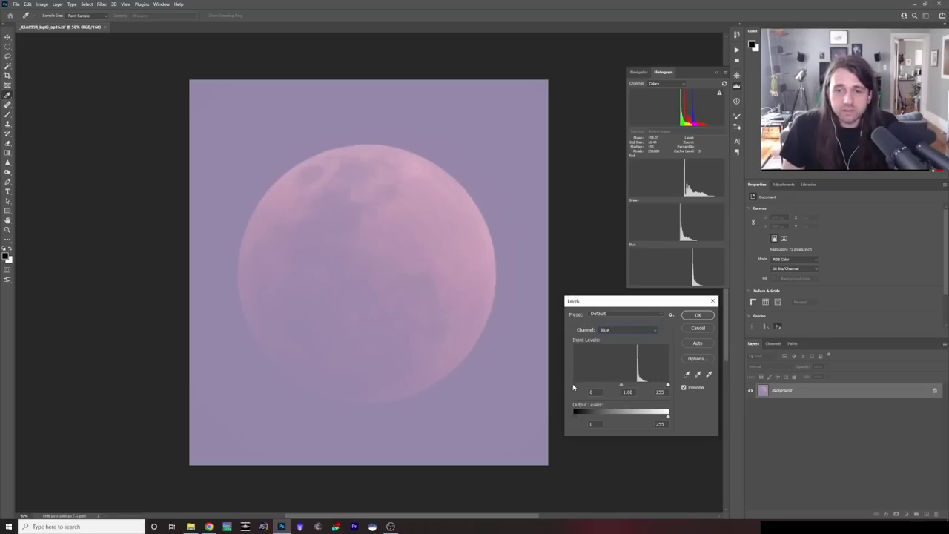
pyautogui.moveTo(574, 386); pyautogui.dragTo(601, 388)
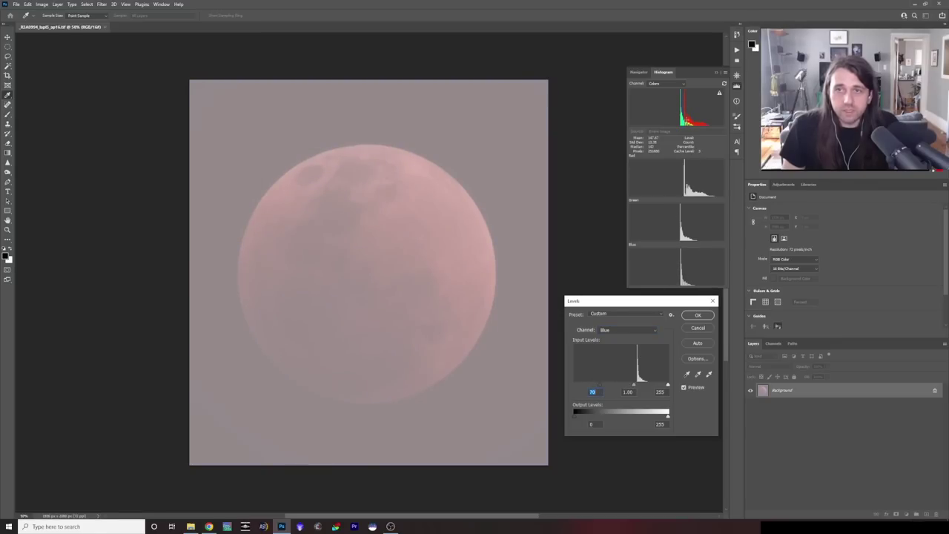
# Step: Set the Red channel's black input level to 21 in the Levels adjustment
pyautogui.click(636, 330)
pyautogui.click(620, 344)
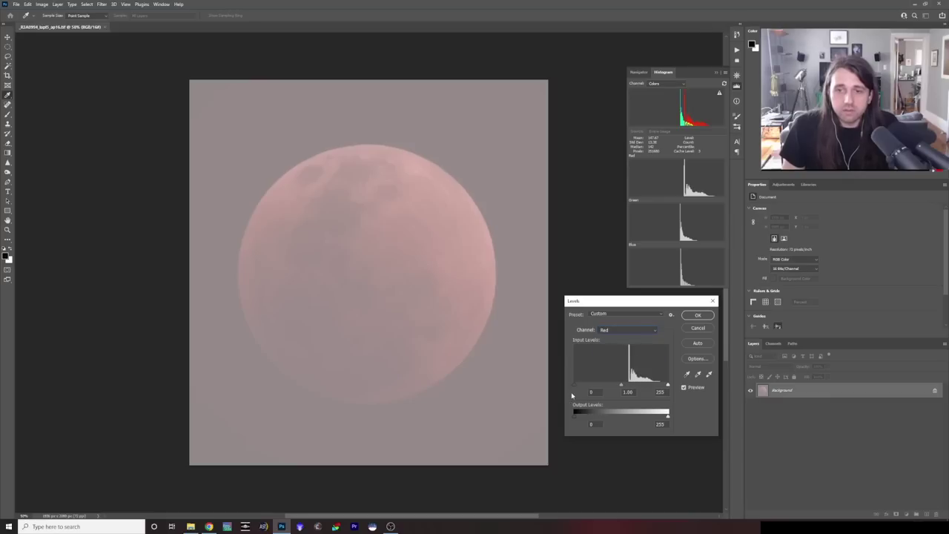
pyautogui.moveTo(574, 387); pyautogui.dragTo(582, 389)
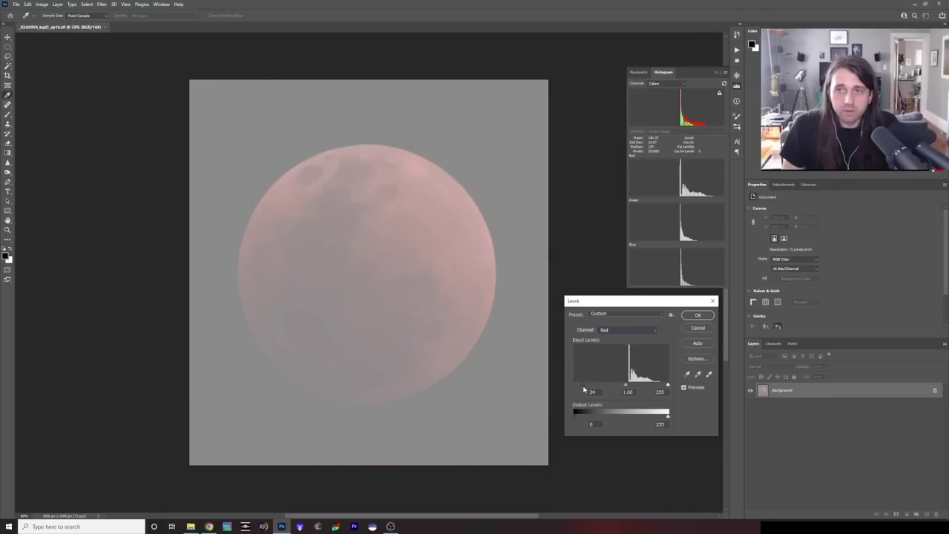
pyautogui.doubleClick(591, 391)
pyautogui.press('Up')
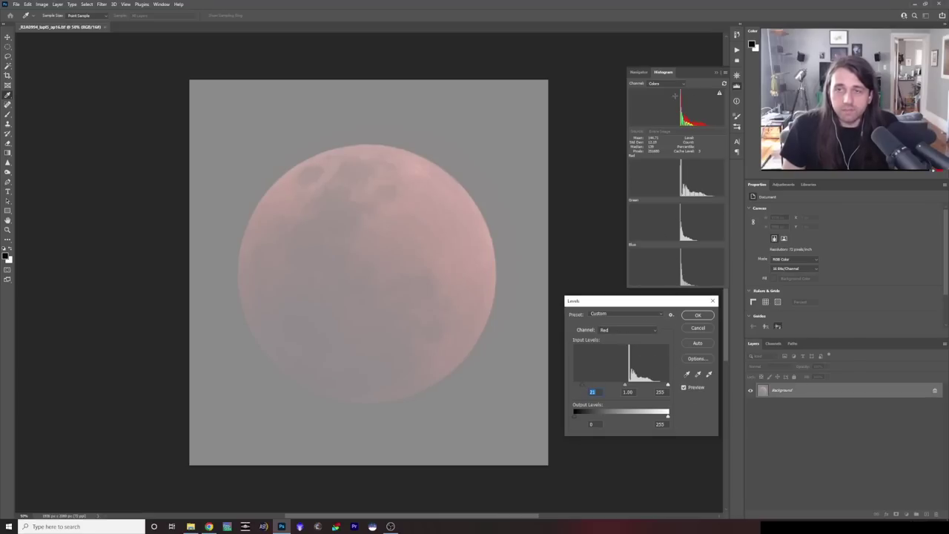
# Step: Apply the Levels adjustment with the RGB channel's black input level at about 129, and hide the histogram
pyautogui.click(624, 330)
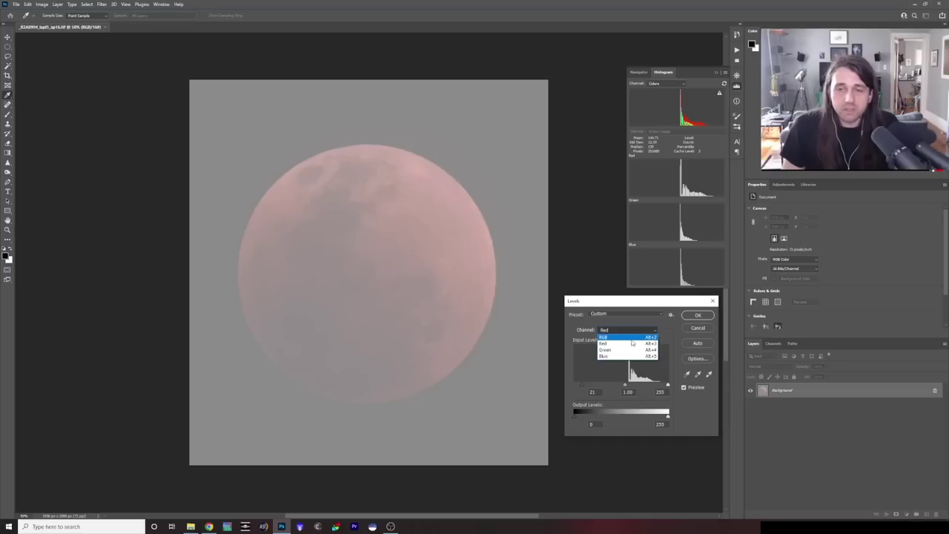
pyautogui.click(618, 338)
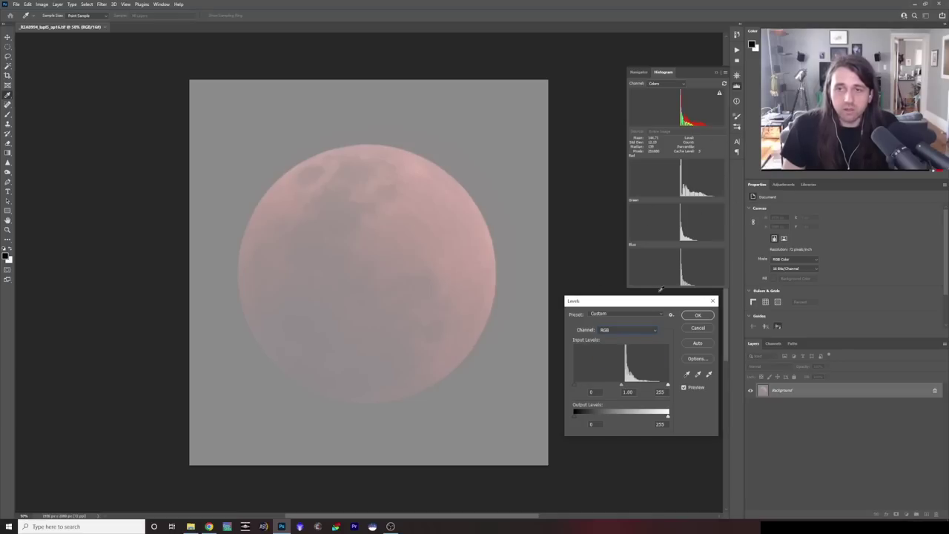
pyautogui.moveTo(574, 385); pyautogui.dragTo(621, 387)
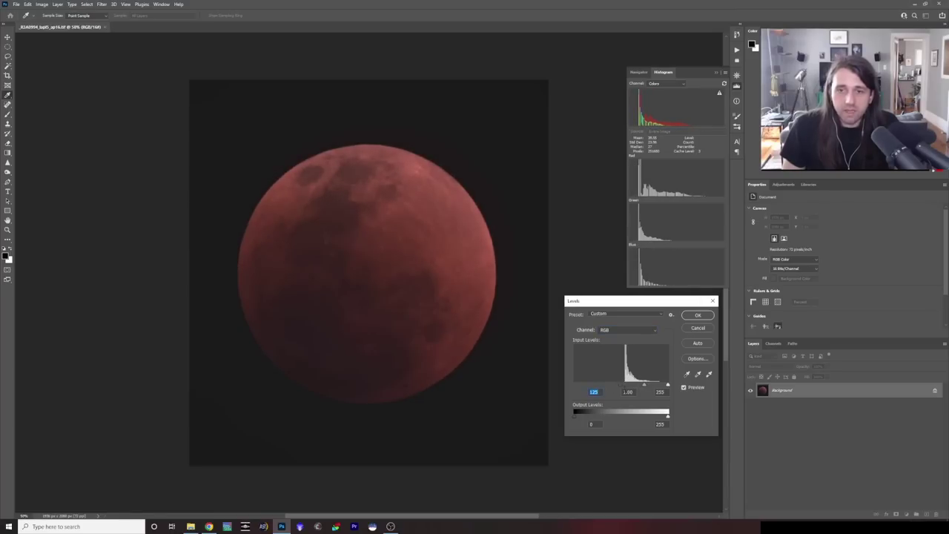
pyautogui.moveTo(621, 386); pyautogui.dragTo(623, 387)
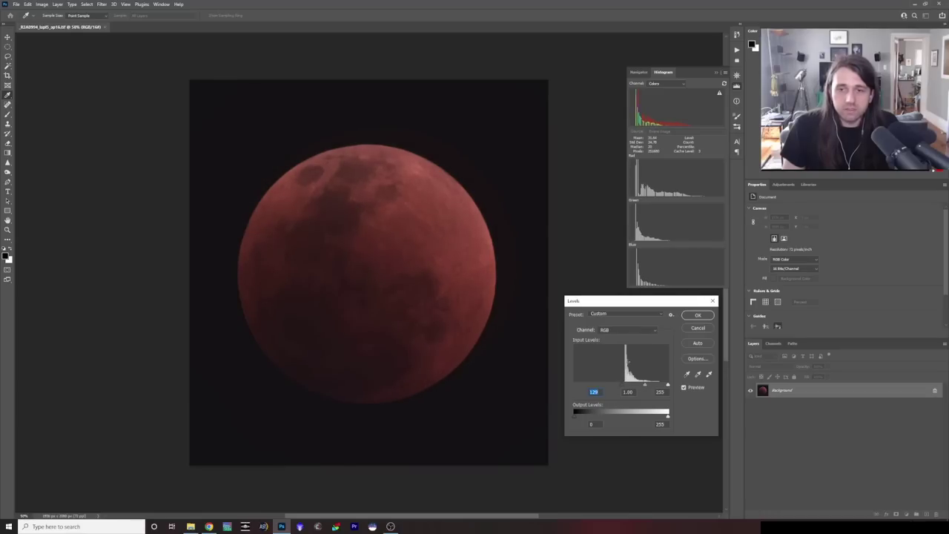
pyautogui.click(697, 315)
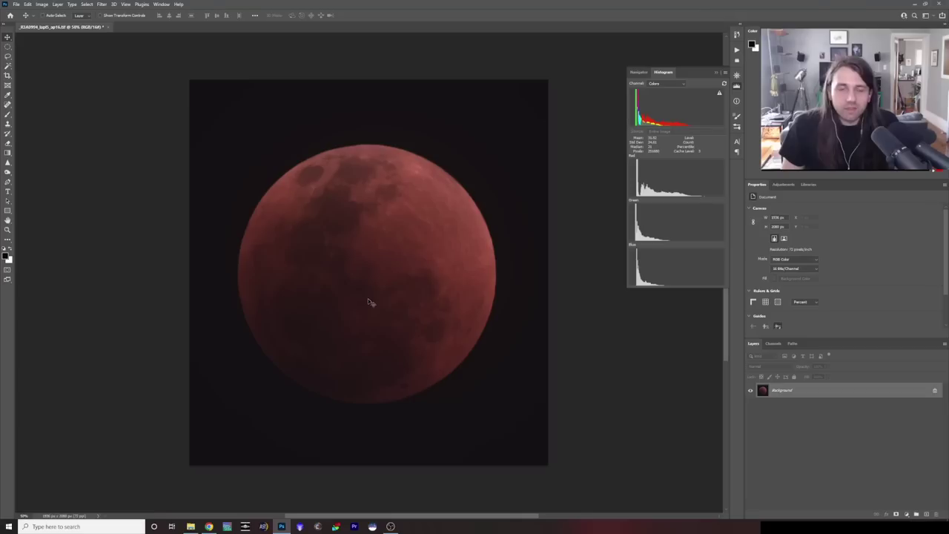
pyautogui.scroll(-1, 373, 298)
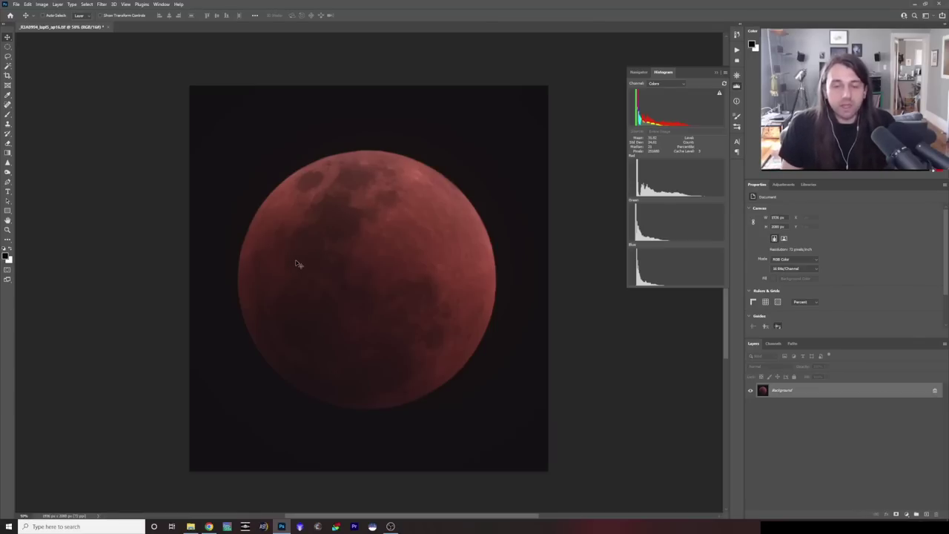
pyautogui.click(736, 87)
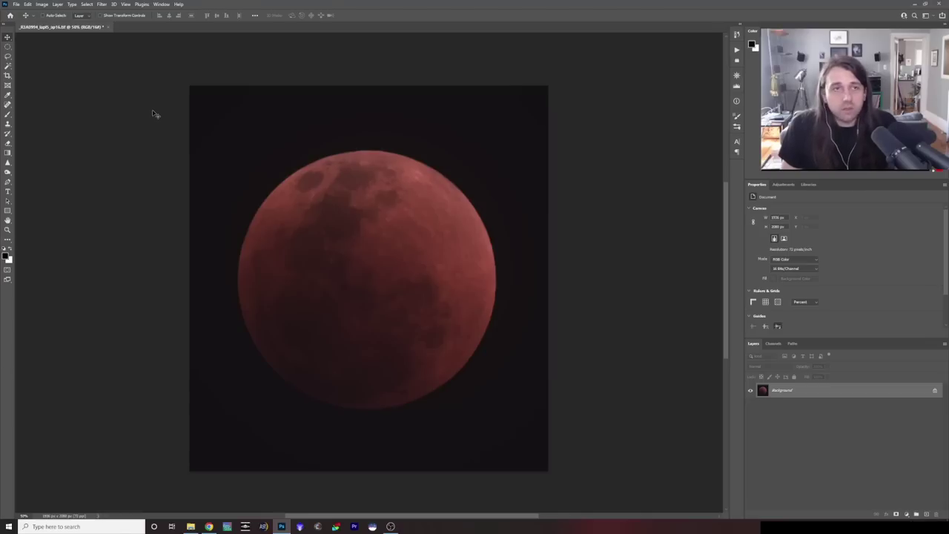
pyautogui.scroll(1, 89, 89)
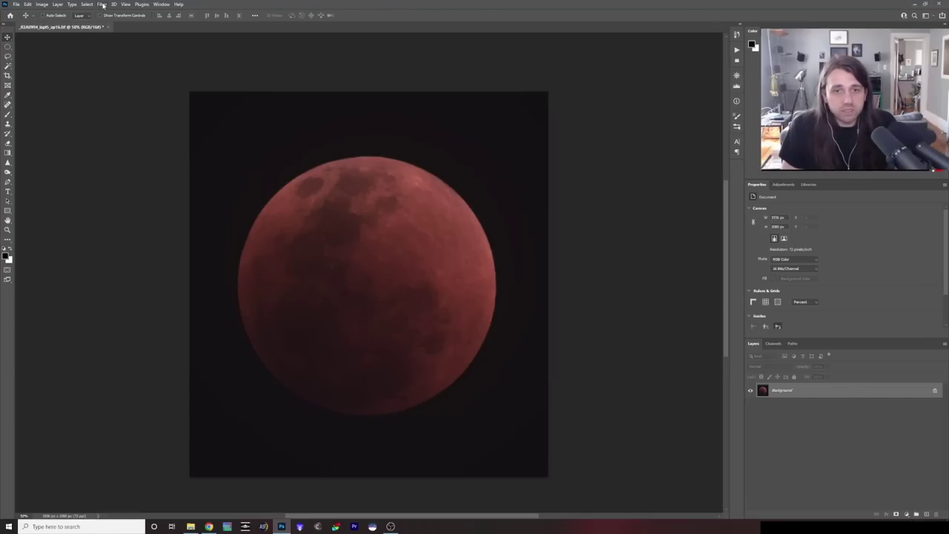
pyautogui.click(103, 5)
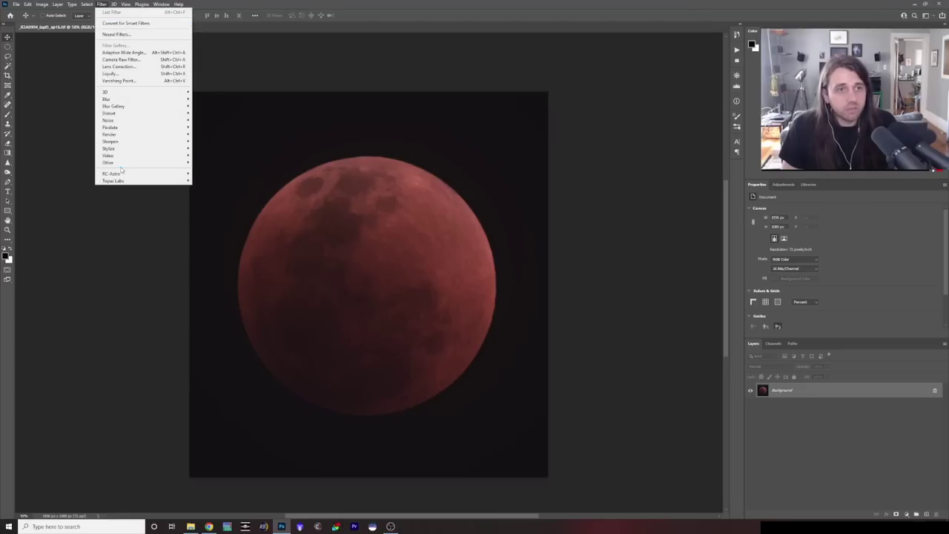
pyautogui.moveTo(123, 141)
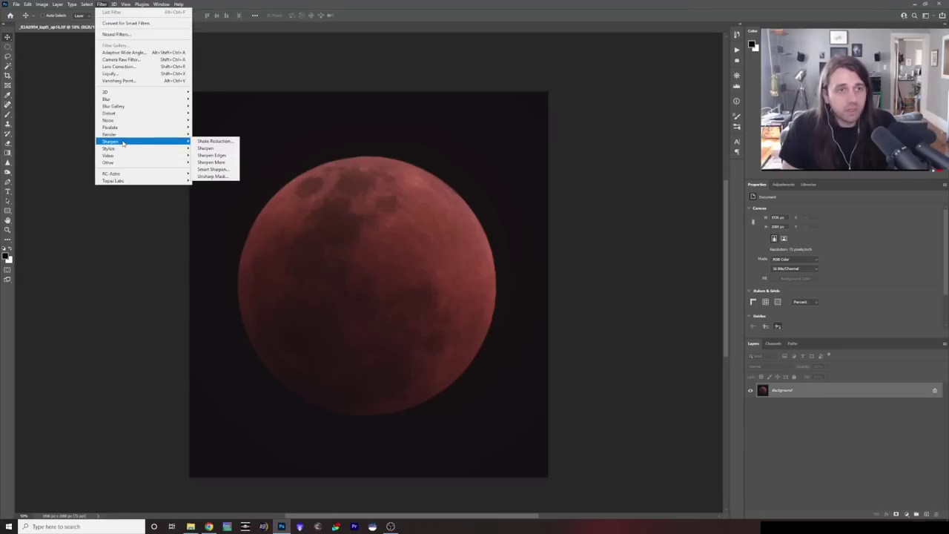
pyautogui.click(102, 4)
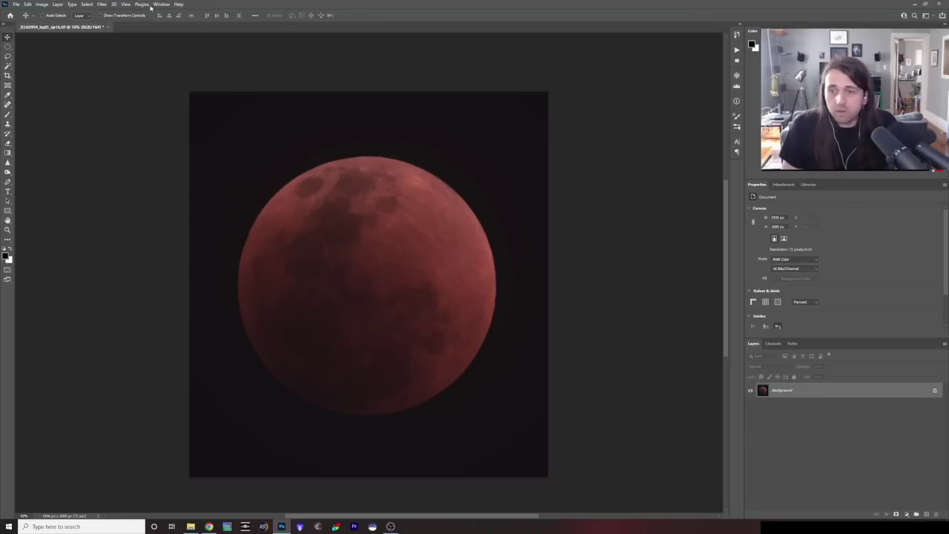
# Step: Duplicate the Background layer under the name "high pass 1"
pyautogui.rightClick(797, 393)
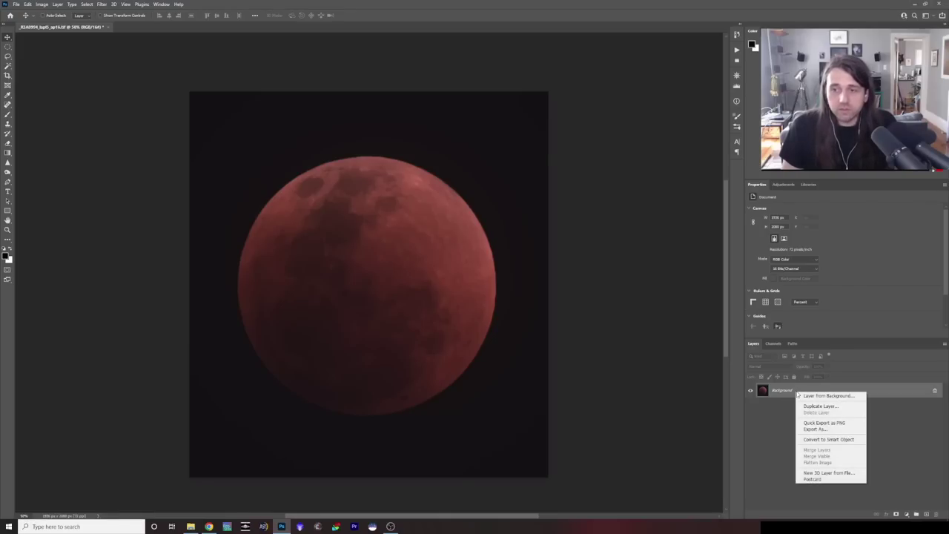
pyautogui.click(820, 406)
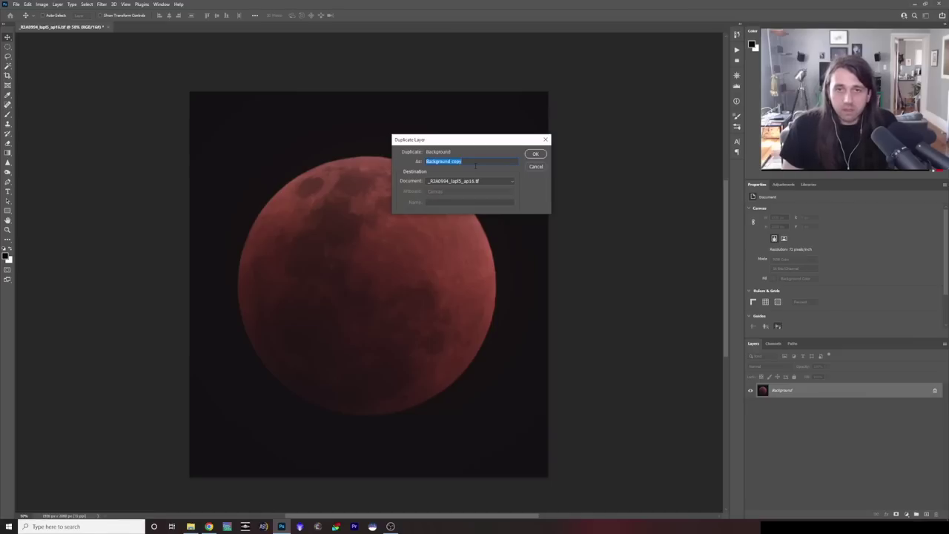
pyautogui.write('high')
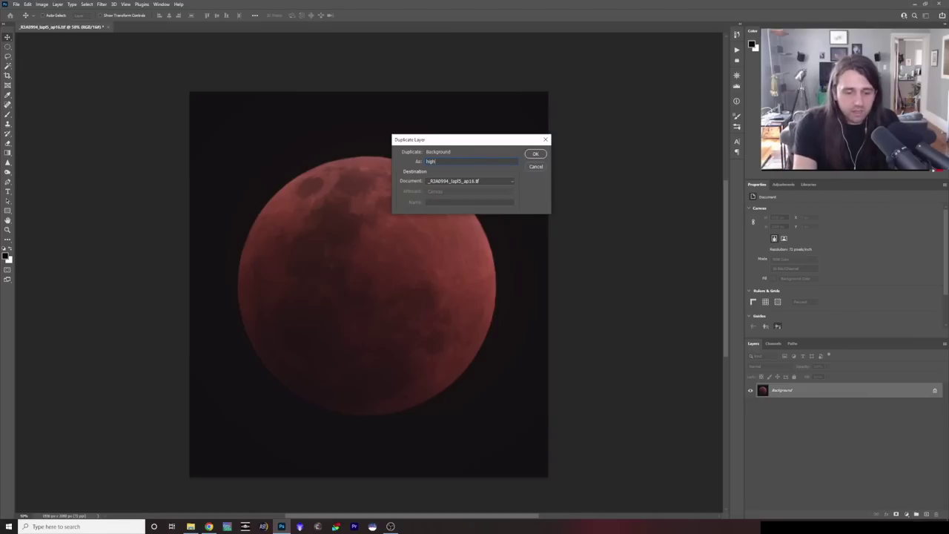
pyautogui.write(' pass 1')
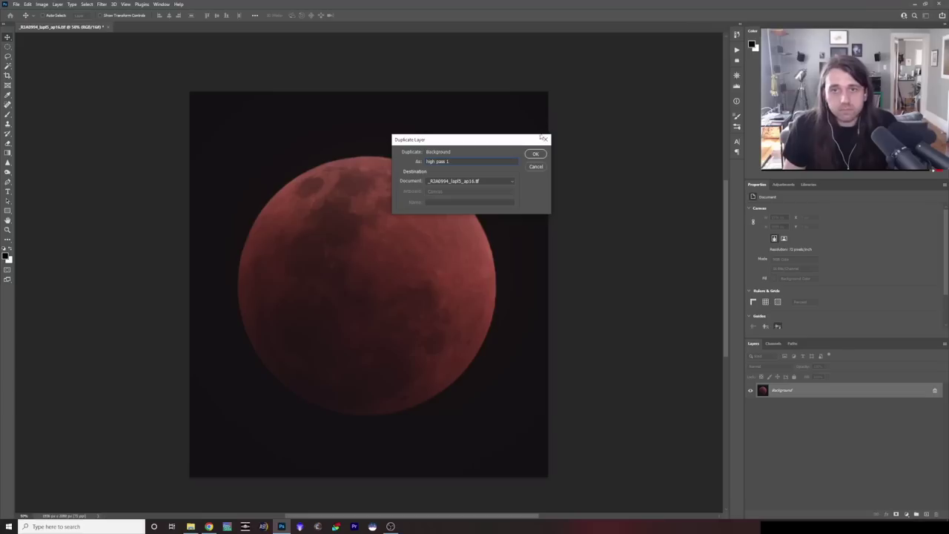
pyautogui.click(535, 154)
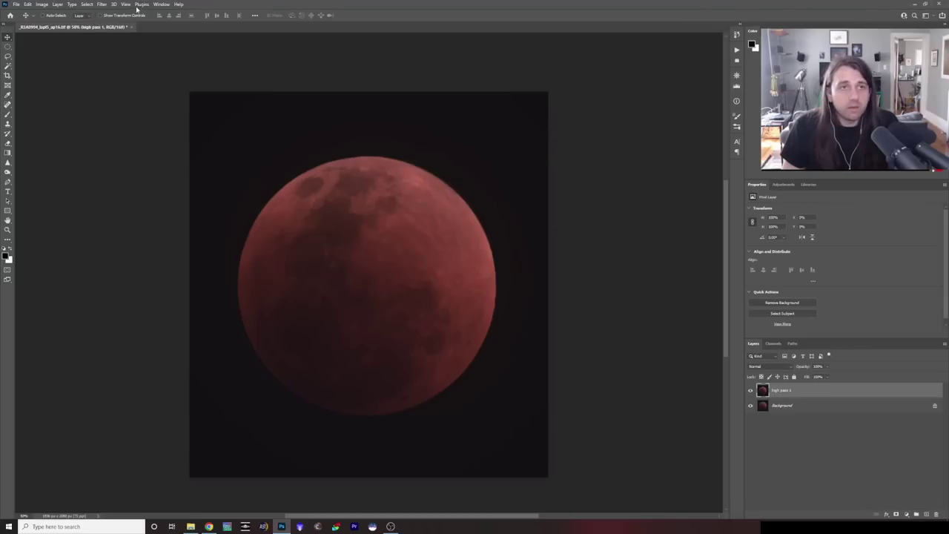
# Step: Apply the High Pass filter with a radius of about 55 pixels to the "high pass 1" layer and set its blend mode to Overlay
pyautogui.click(102, 5)
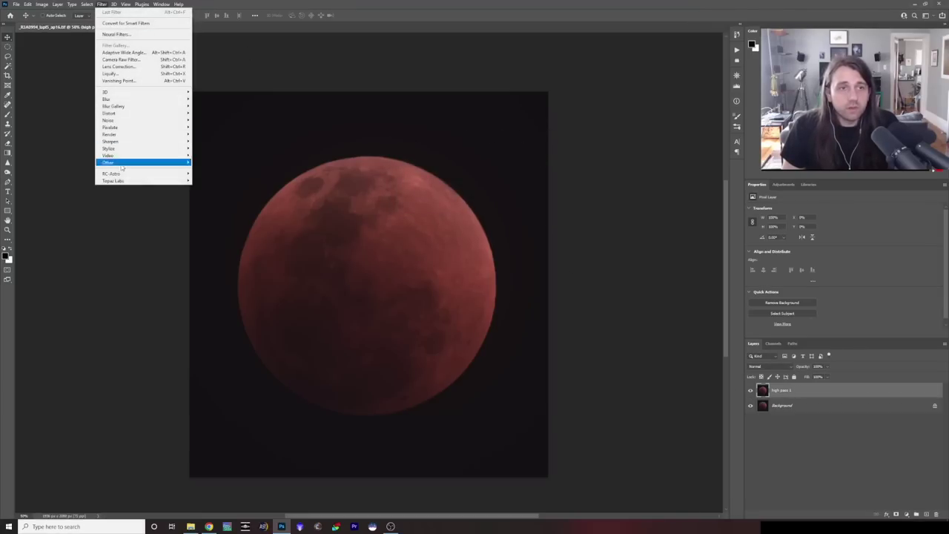
pyautogui.moveTo(123, 167)
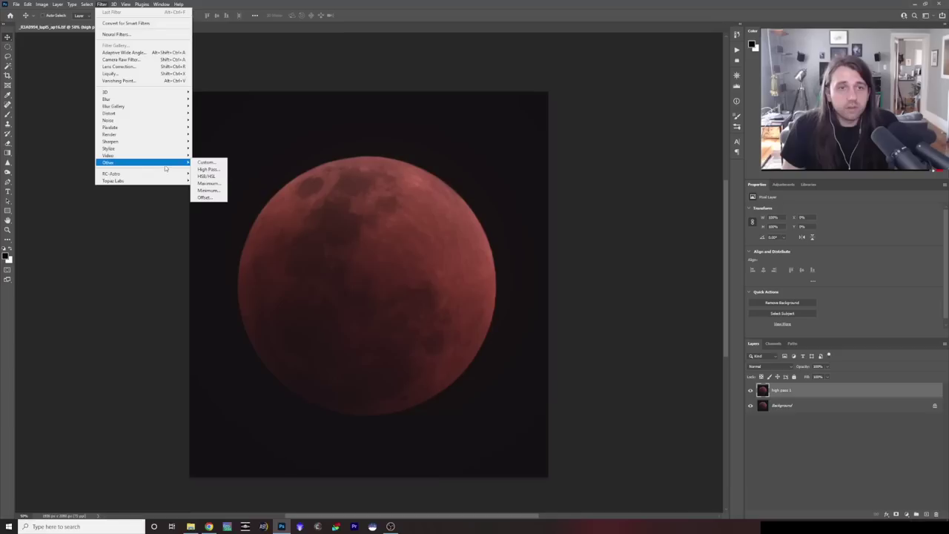
pyautogui.click(223, 171)
pyautogui.moveTo(464, 127); pyautogui.dragTo(641, 196)
pyautogui.moveTo(621, 308); pyautogui.dragTo(635, 309)
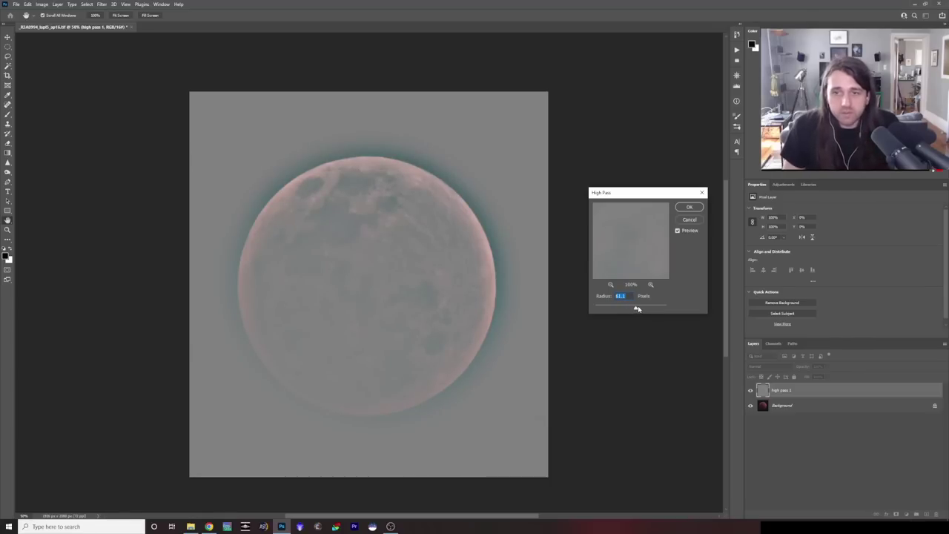
pyautogui.moveTo(636, 309); pyautogui.dragTo(639, 308)
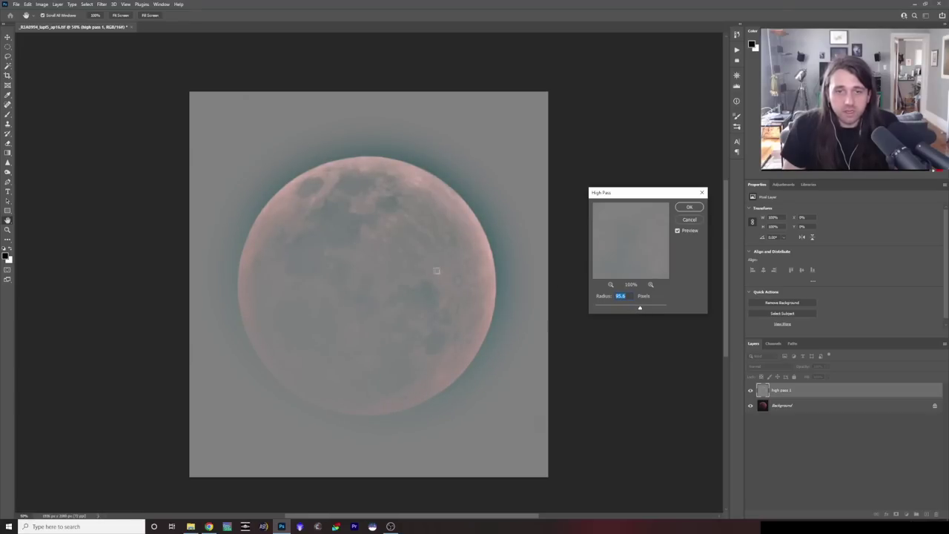
pyautogui.moveTo(640, 309); pyautogui.dragTo(634, 310)
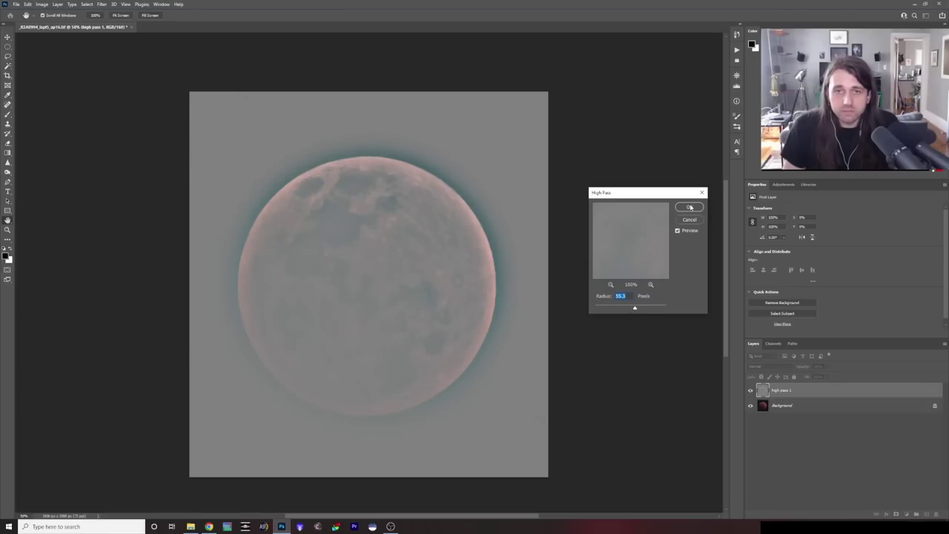
pyautogui.click(691, 207)
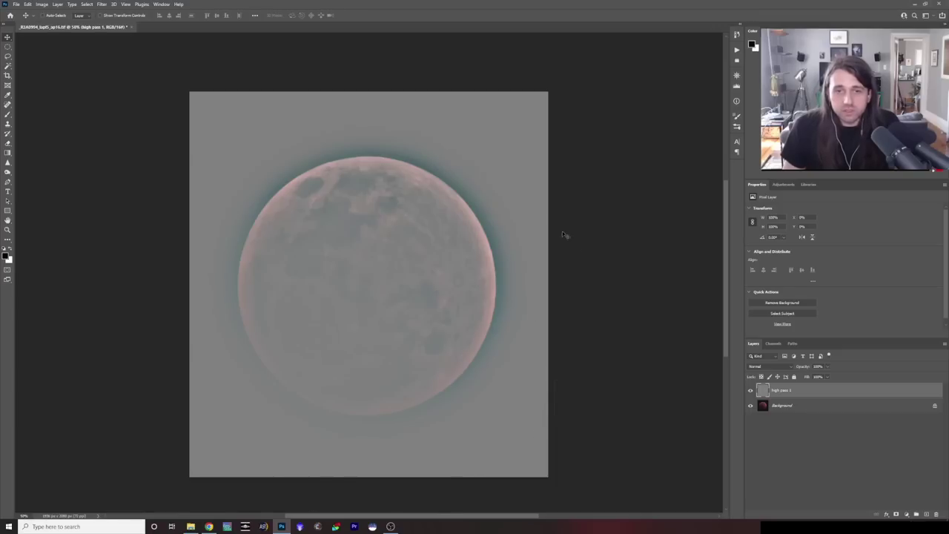
pyautogui.click(776, 368)
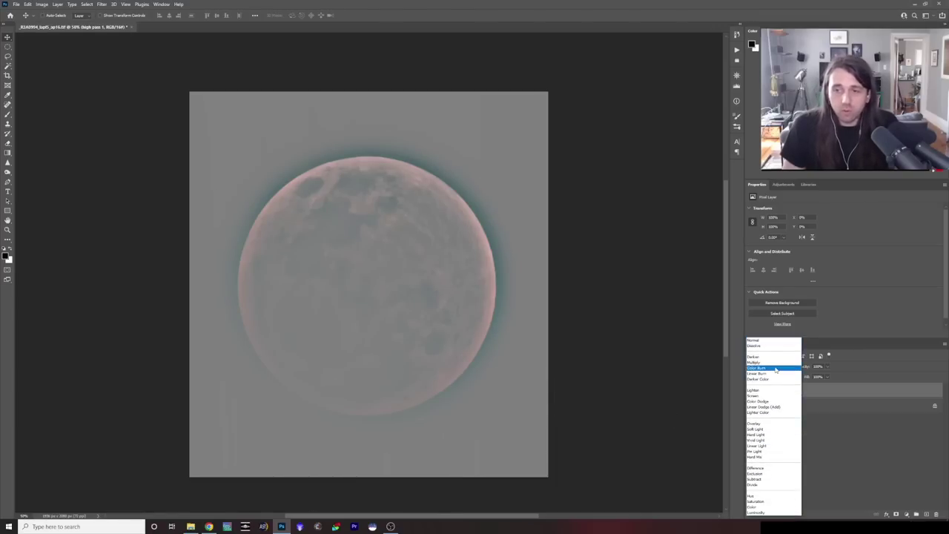
pyautogui.click(755, 423)
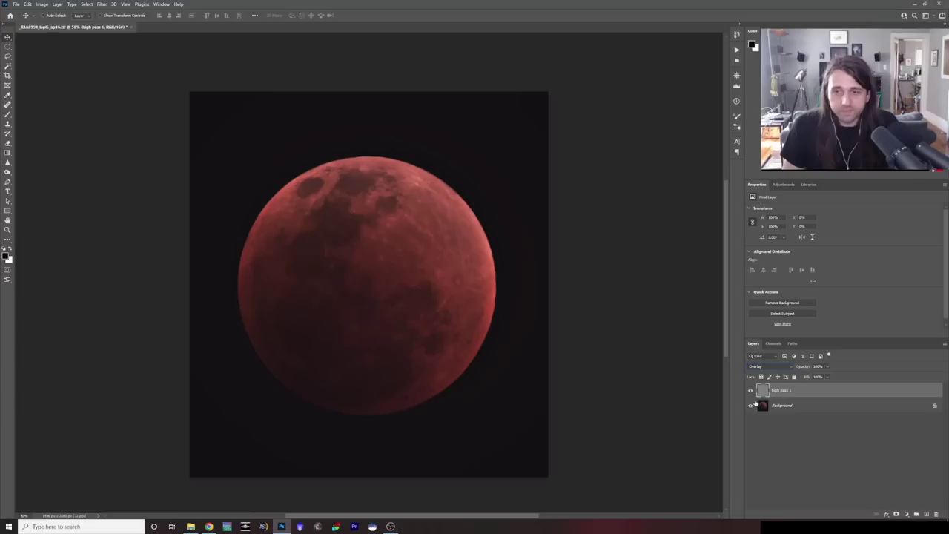
# Step: Compare the moon's detail with and without the "high pass 1" layer by toggling that layer's visibility, leaving it shown
pyautogui.click(750, 391)
pyautogui.click(750, 391)
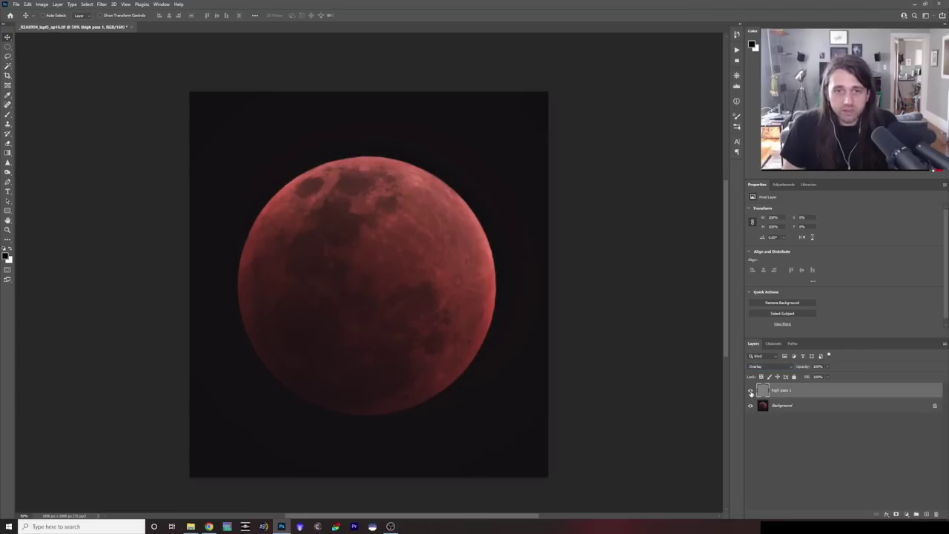
pyautogui.click(751, 392)
pyautogui.click(750, 392)
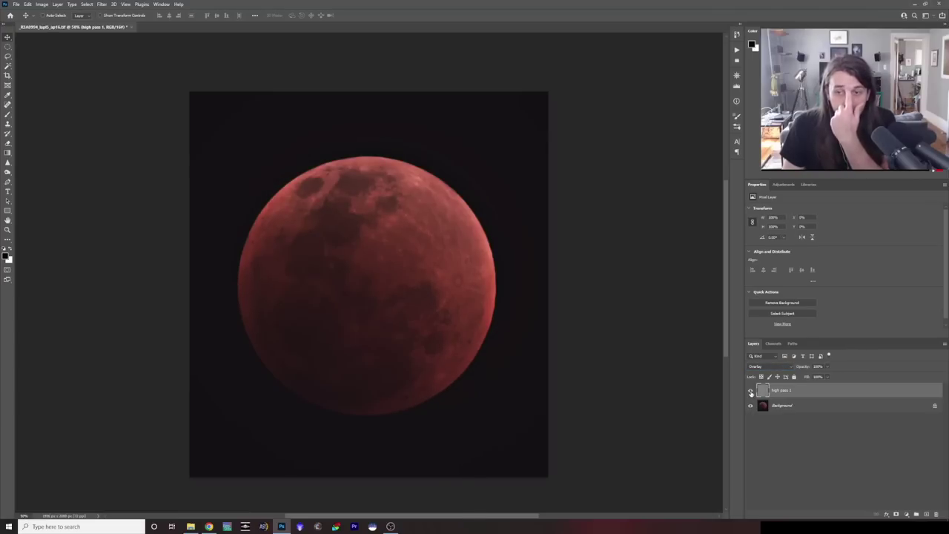
pyautogui.click(751, 392)
pyautogui.click(750, 391)
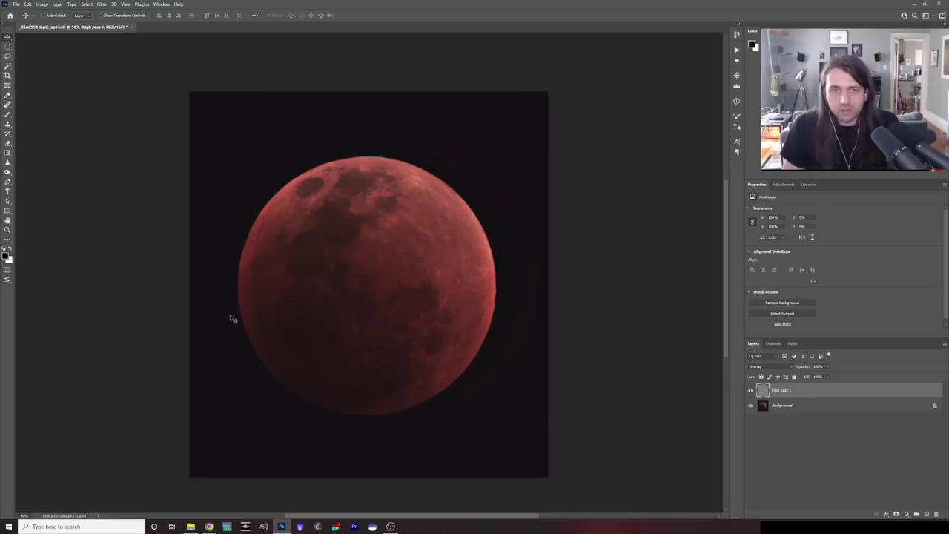
pyautogui.click(751, 391)
pyautogui.click(750, 392)
pyautogui.click(751, 392)
pyautogui.click(751, 391)
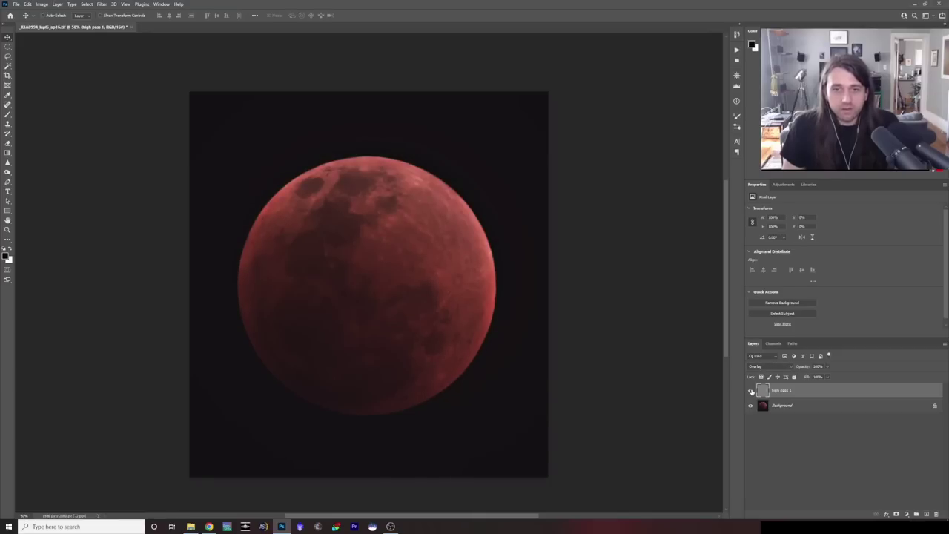
pyautogui.click(751, 392)
pyautogui.click(751, 391)
pyautogui.click(751, 392)
pyautogui.click(751, 392)
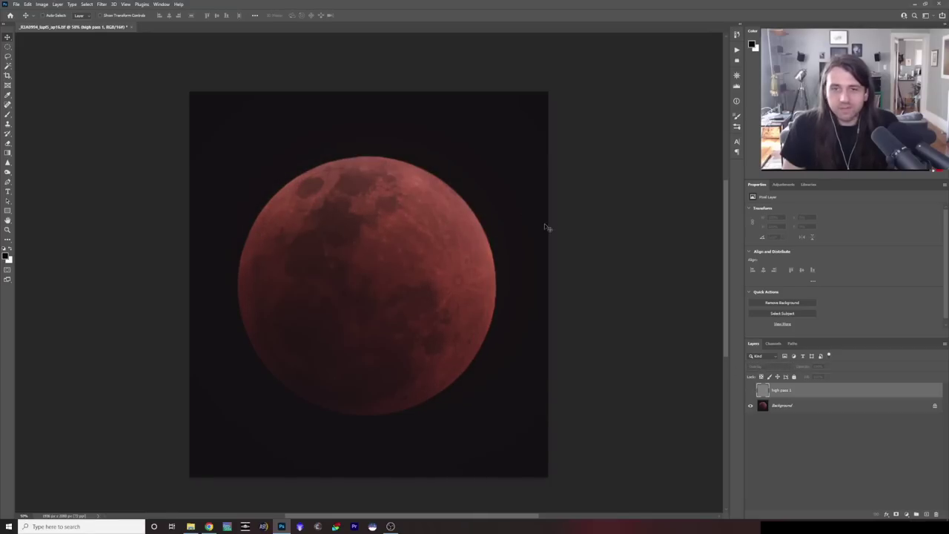
pyautogui.click(751, 392)
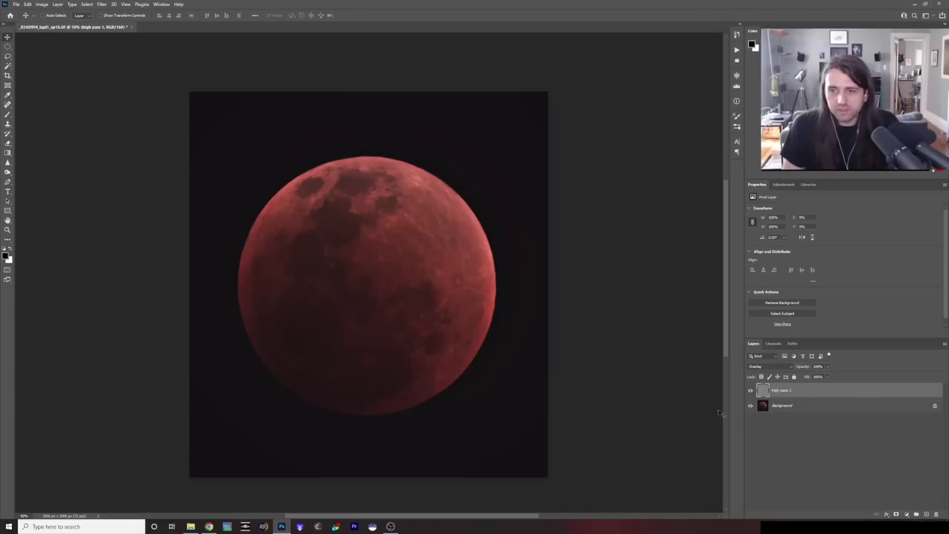
# Step: Duplicate the Background layer under the name "high pass 2" and move the copy above the "high pass 1" layer
pyautogui.click(811, 407)
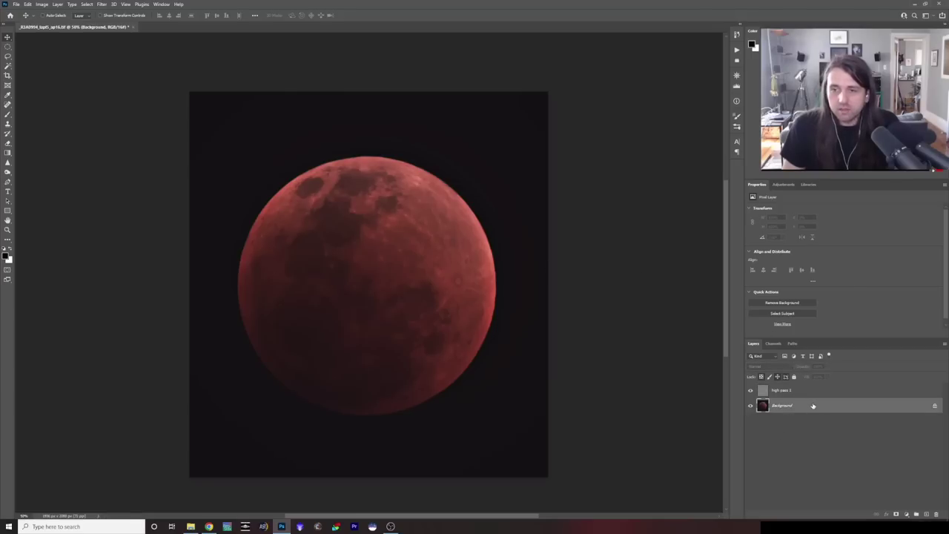
pyautogui.rightClick(812, 406)
pyautogui.click(836, 419)
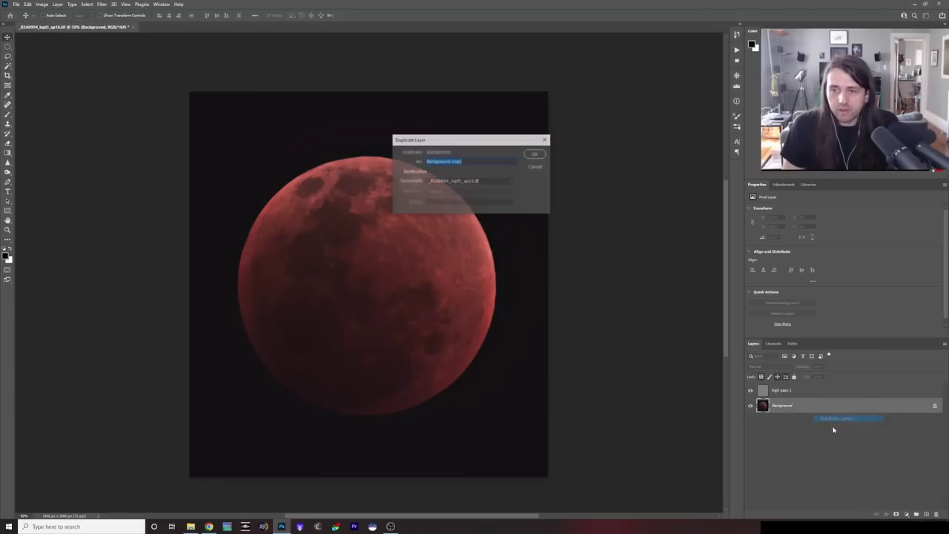
pyautogui.write('h')
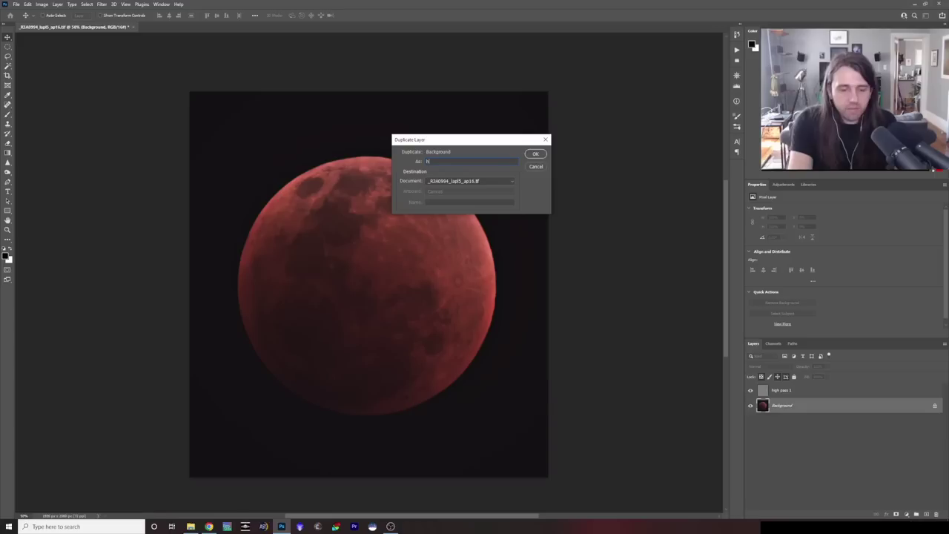
pyautogui.write('igh pass 2')
pyautogui.press('Return')
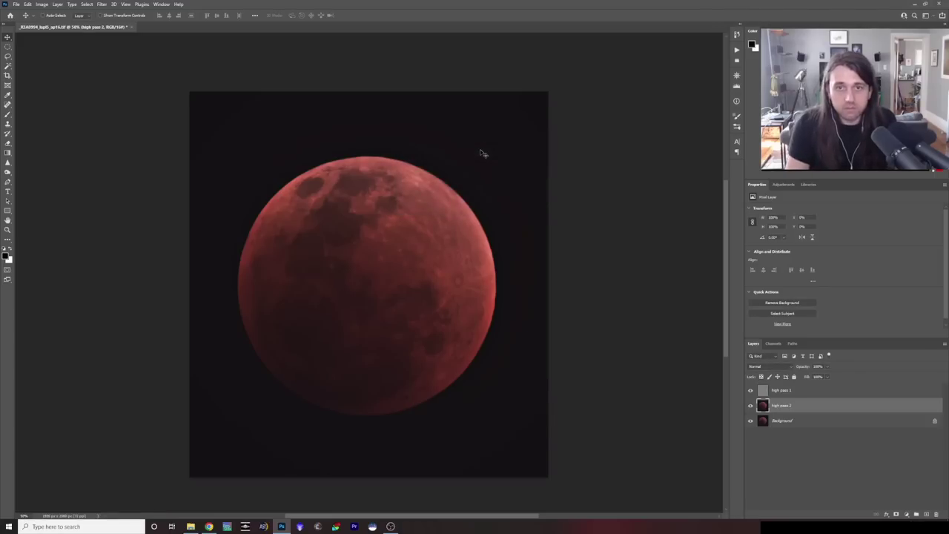
pyautogui.moveTo(810, 406); pyautogui.dragTo(807, 390)
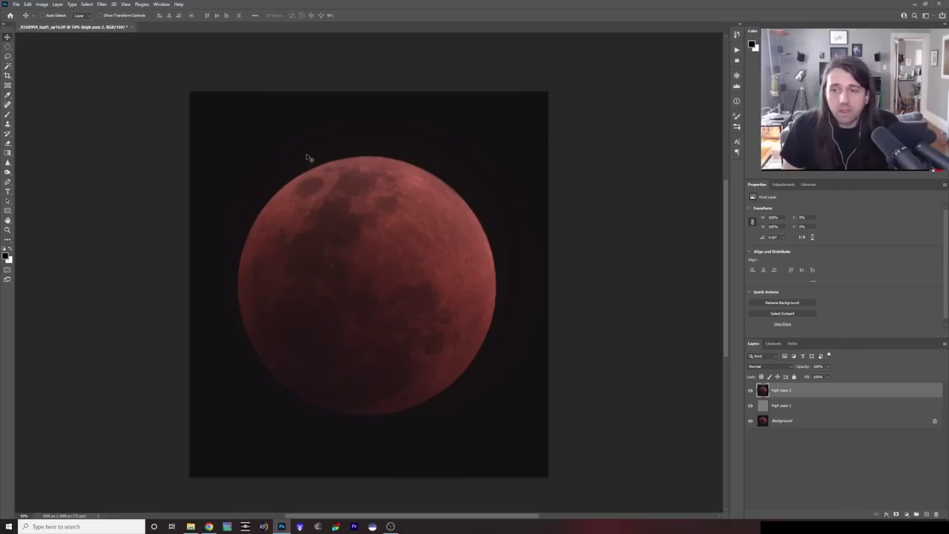
# Step: Apply the High Pass filter with a radius of about 9 pixels to the "high pass 2" layer and set its blend mode to Overlay
pyautogui.click(103, 5)
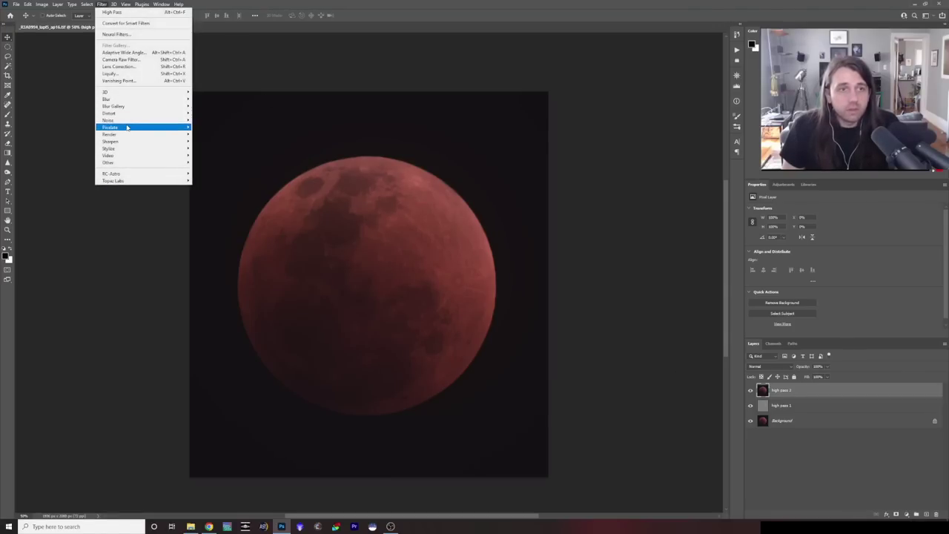
pyautogui.moveTo(124, 165)
pyautogui.click(207, 163)
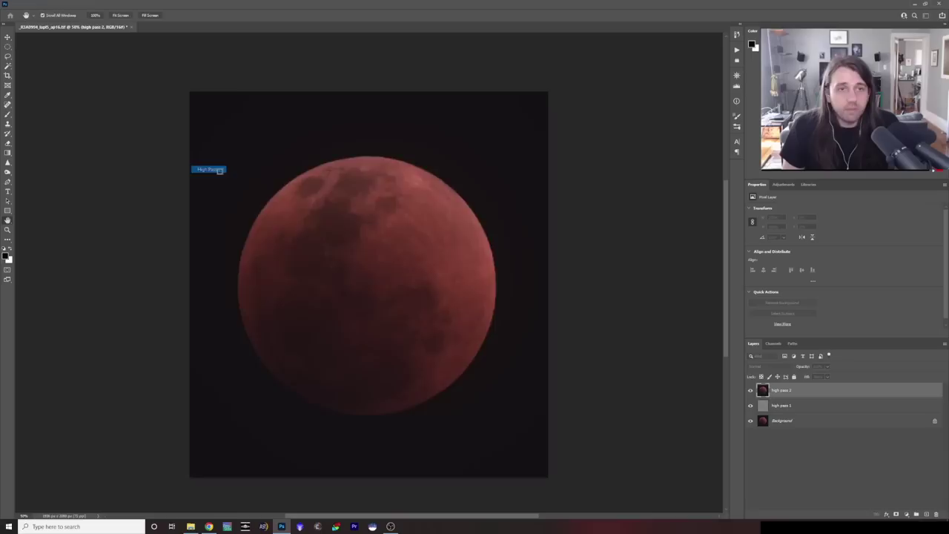
pyautogui.moveTo(634, 309)
pyautogui.mouseDown()
pyautogui.moveTo(613, 309)
pyautogui.moveTo(622, 310)
pyautogui.mouseUp()
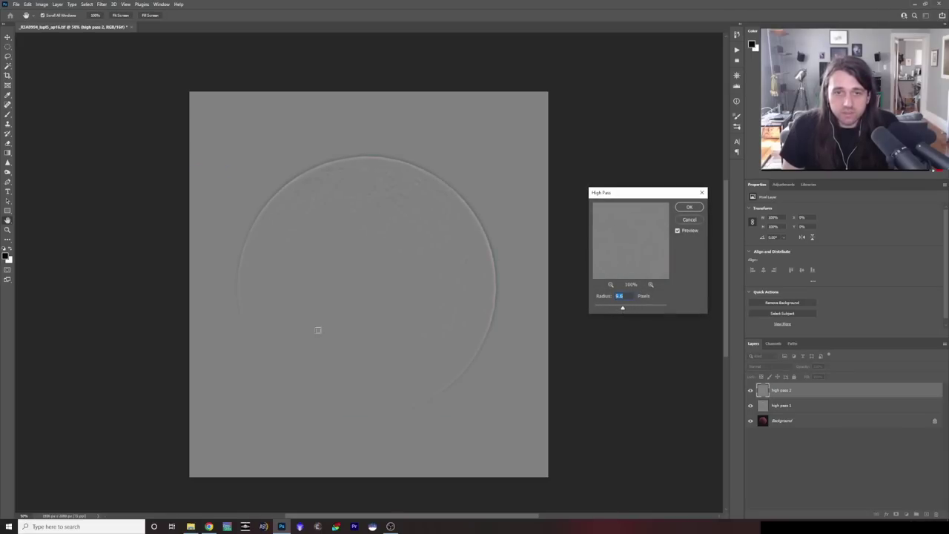
pyautogui.moveTo(621, 309); pyautogui.dragTo(624, 311)
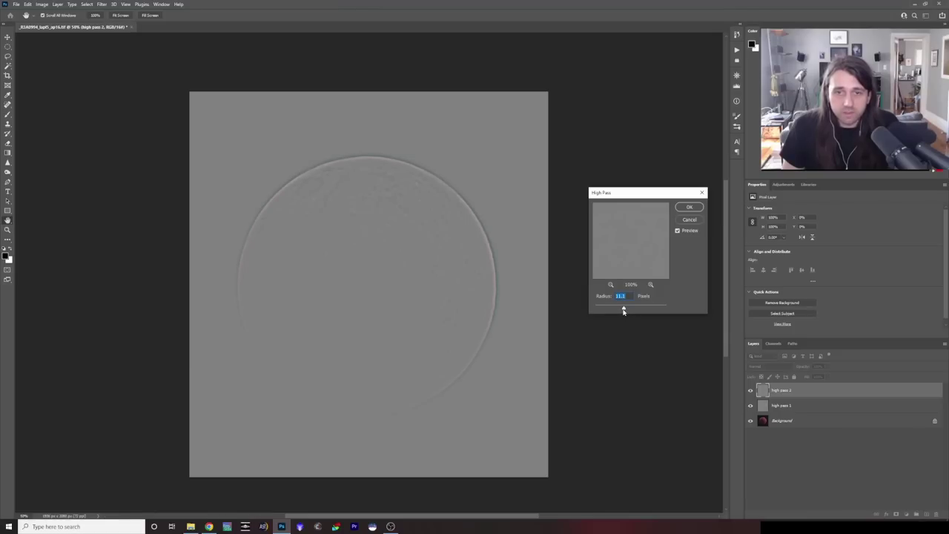
pyautogui.moveTo(623, 310); pyautogui.dragTo(621, 311)
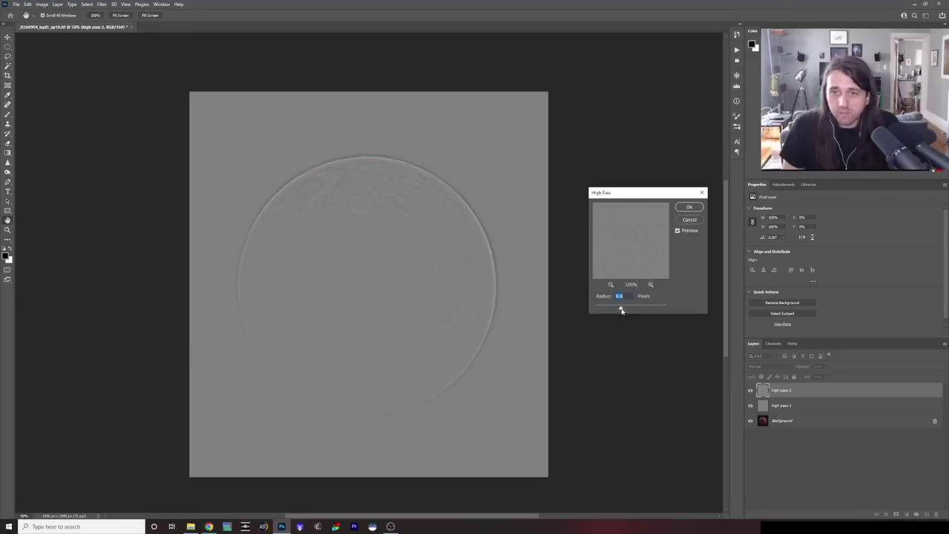
pyautogui.click(688, 207)
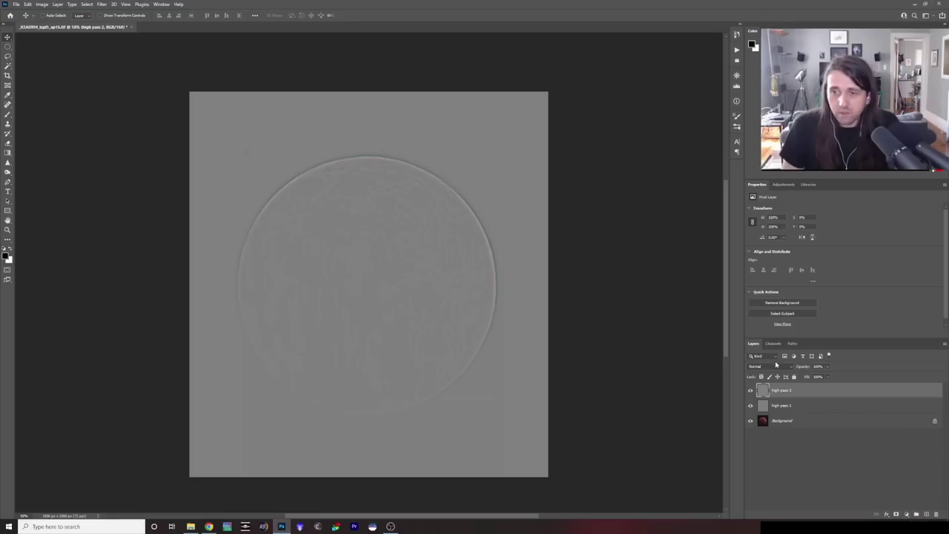
pyautogui.click(774, 366)
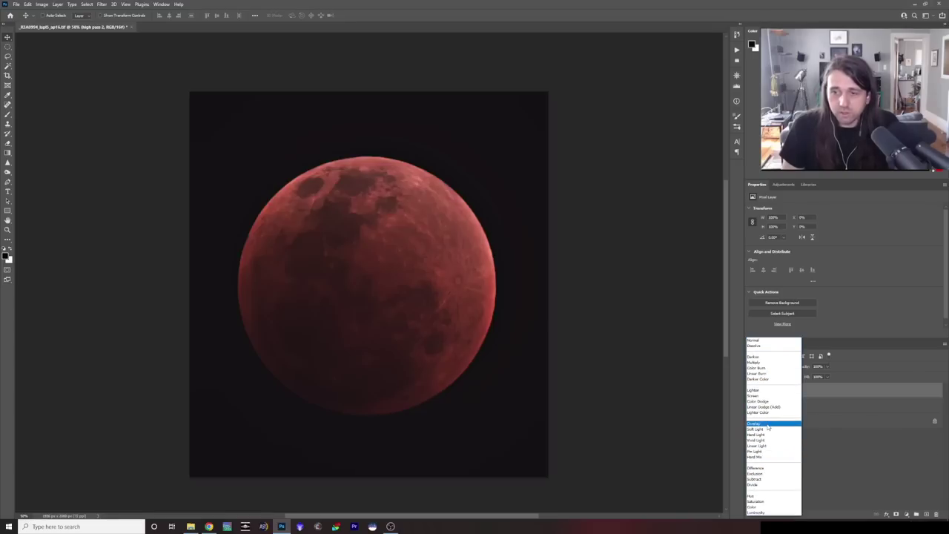
pyautogui.click(764, 423)
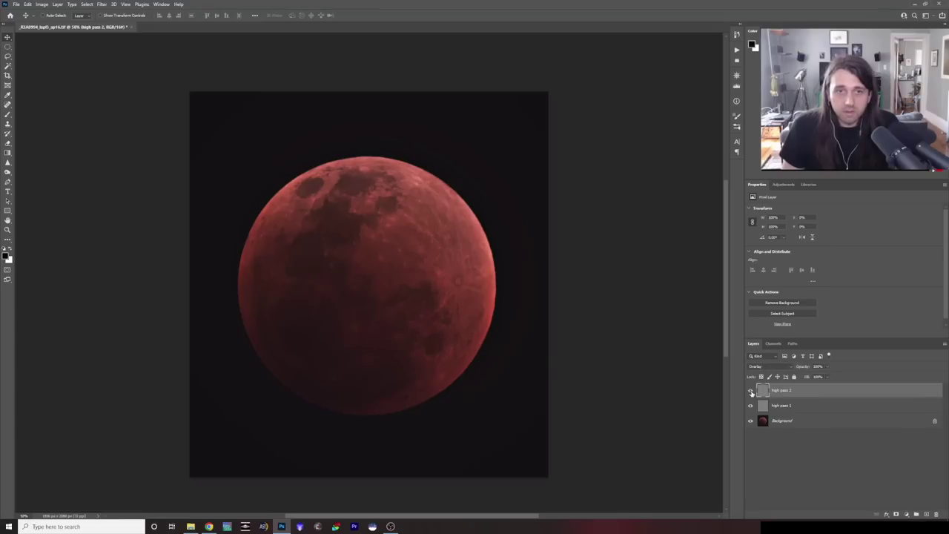
# Step: Reduce the opacity of the "high pass 1" layer to about 68% and of the "high pass 2" layer to about 70%
pyautogui.click(790, 406)
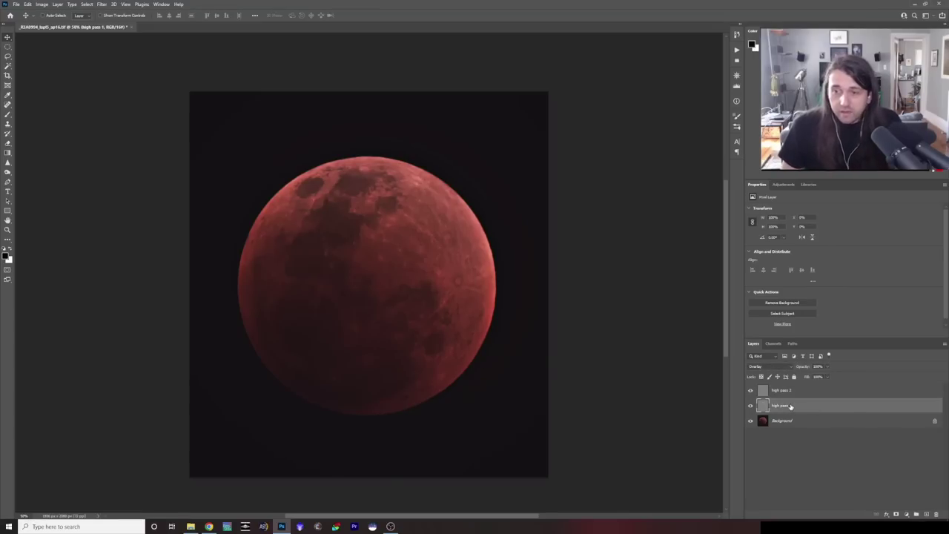
pyautogui.click(827, 366)
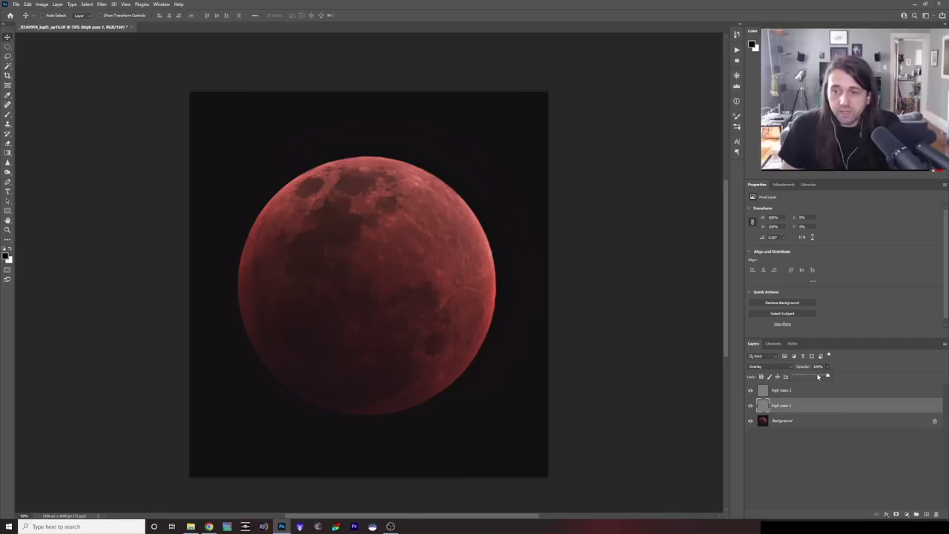
pyautogui.click(827, 366)
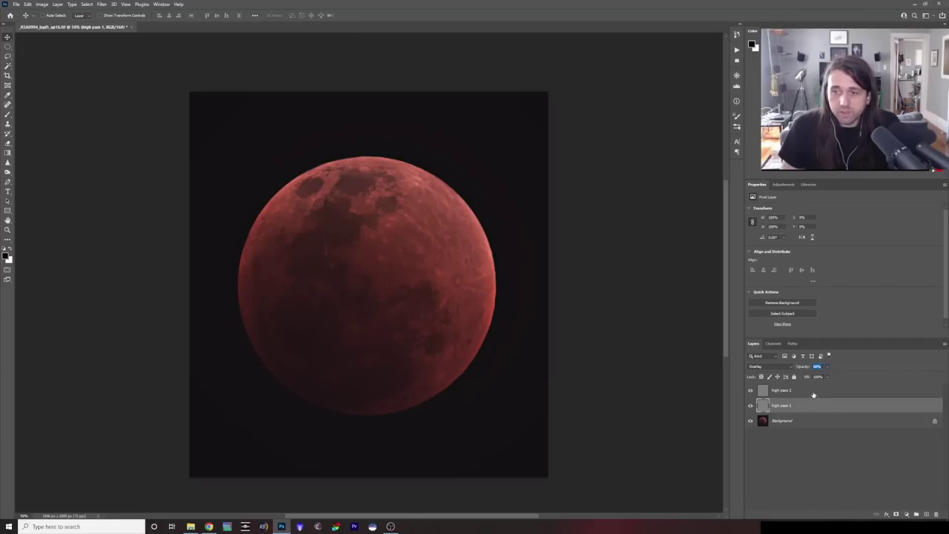
pyautogui.click(814, 393)
pyautogui.click(828, 366)
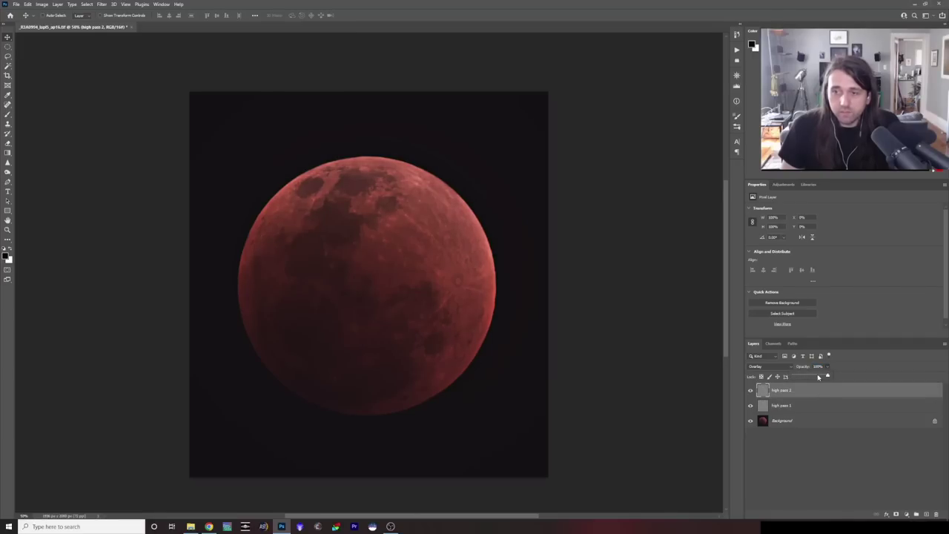
pyautogui.moveTo(816, 377); pyautogui.dragTo(818, 376)
pyautogui.click(827, 373)
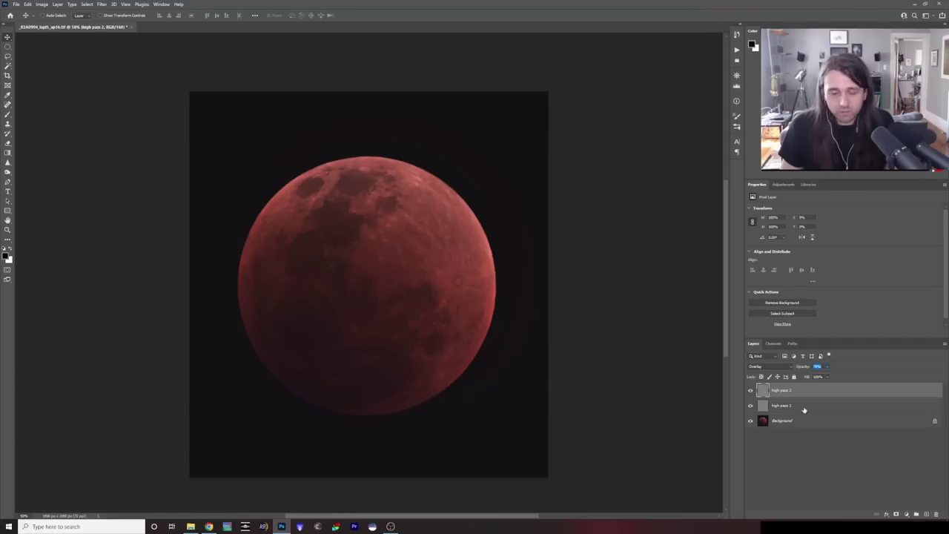
# Step: Group the "high pass 1" and "high pass 2" layers and name the group "high pass group"
pyautogui.keyDown('shift'); pyautogui.click(803, 406); pyautogui.keyUp('shift')
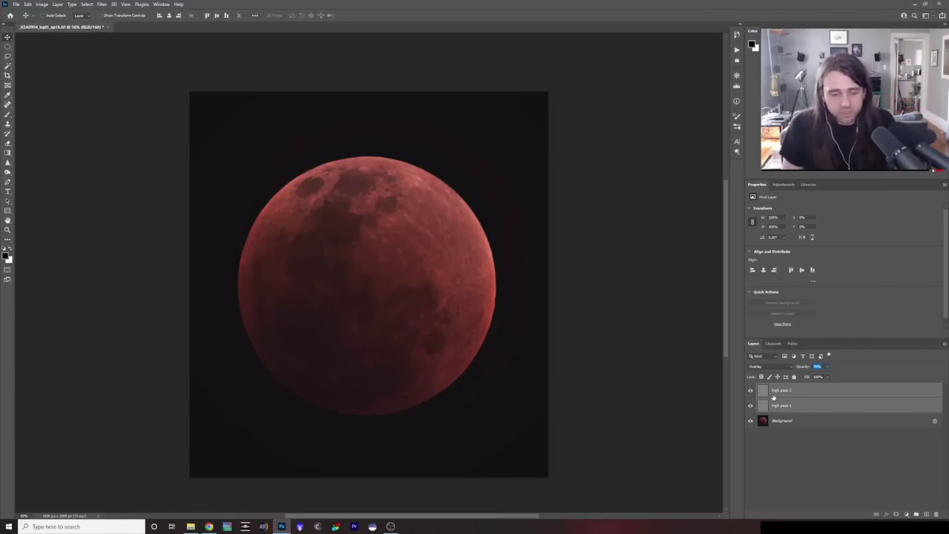
pyautogui.hotkey('ctrl', 'g')
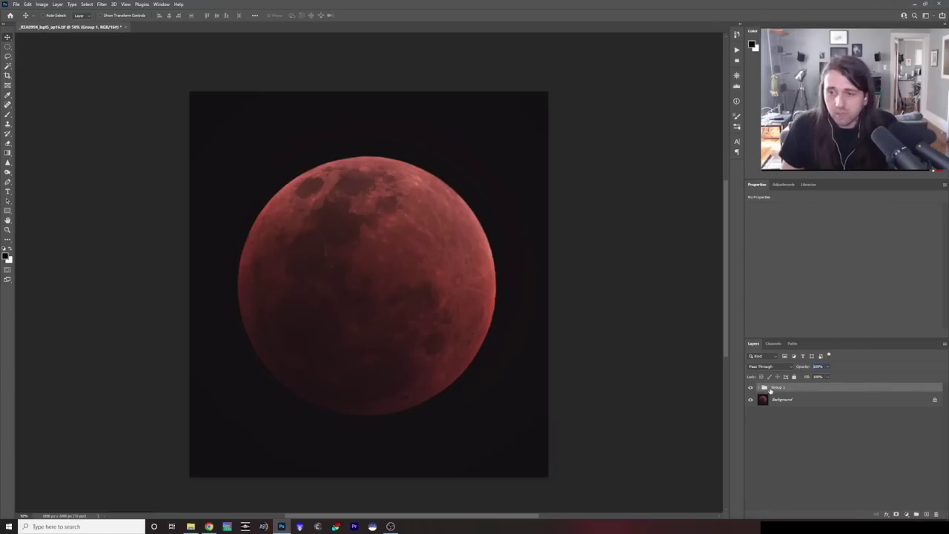
pyautogui.doubleClick(778, 387)
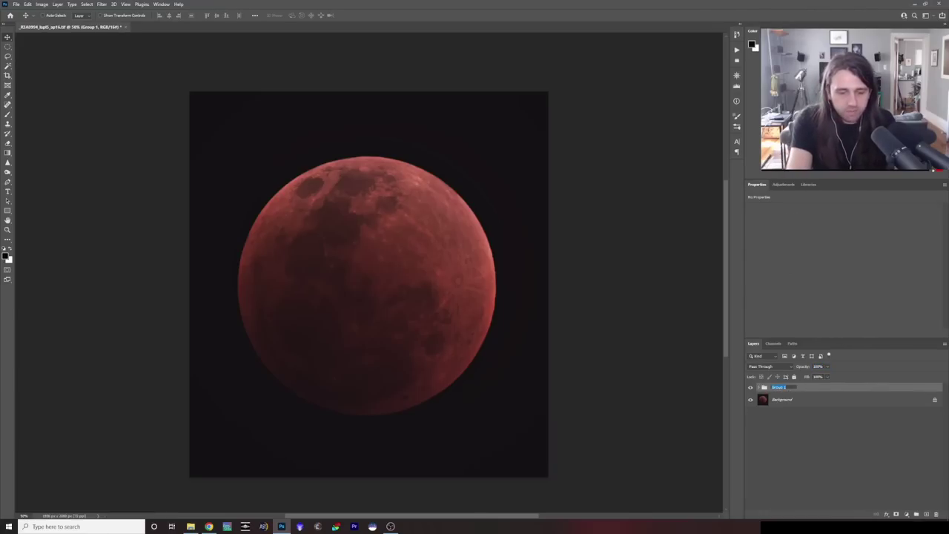
pyautogui.write('test pass group')
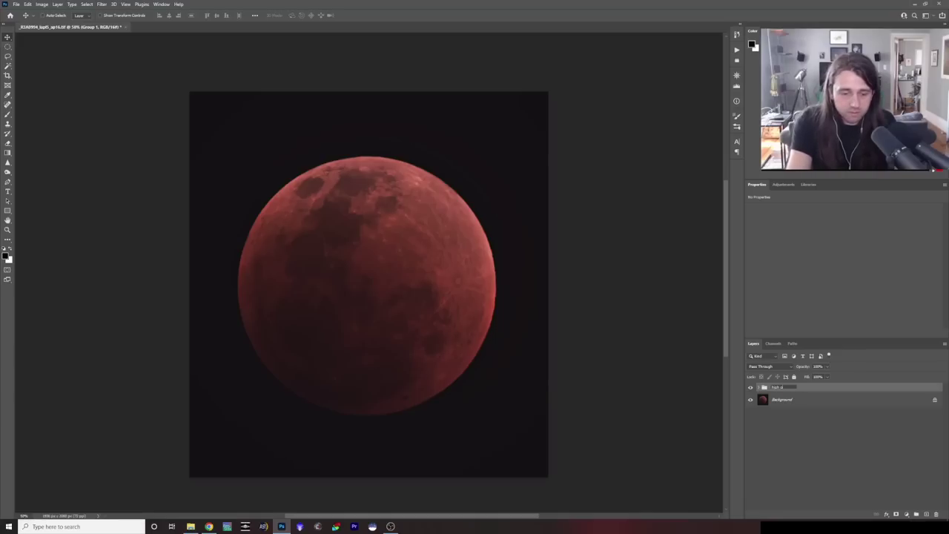
pyautogui.press('Return')
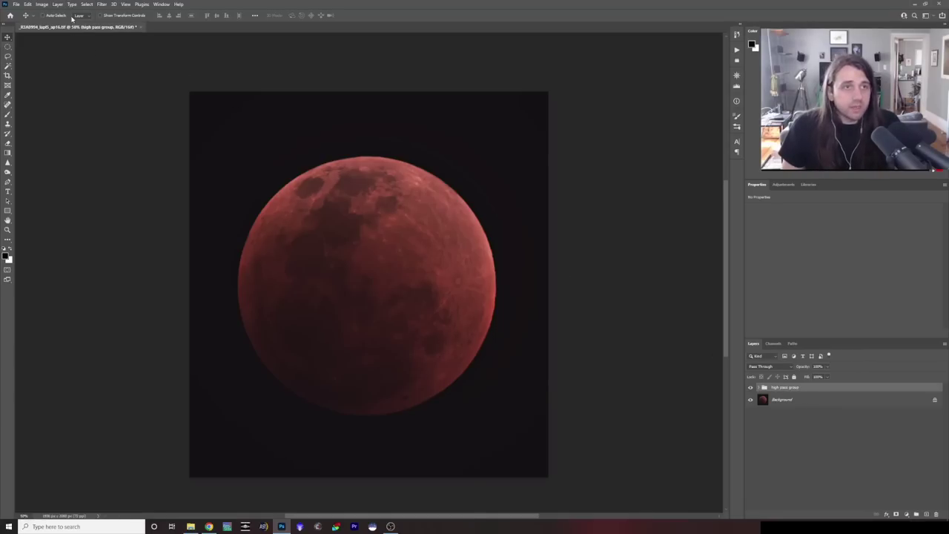
# Step: Add a Hide All layer mask to the "high pass group"
pyautogui.click(58, 5)
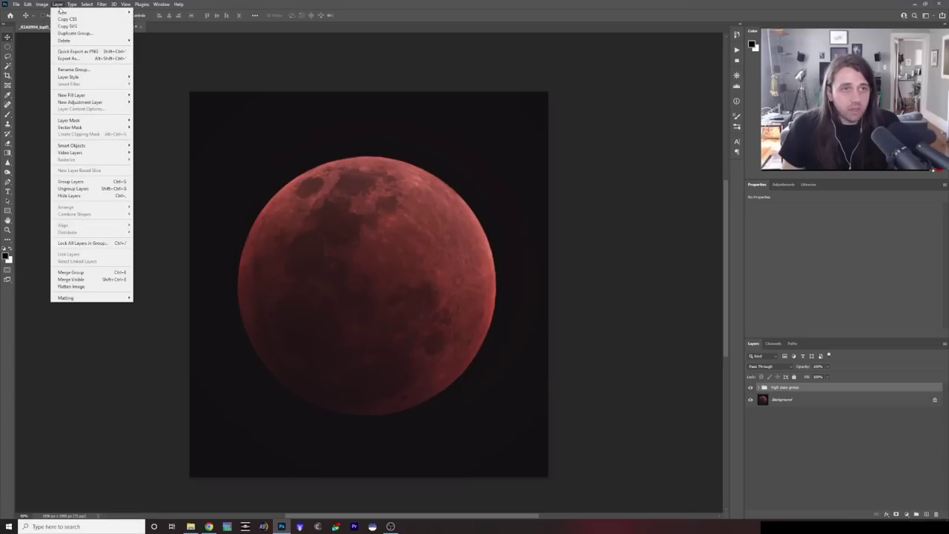
pyautogui.moveTo(68, 122)
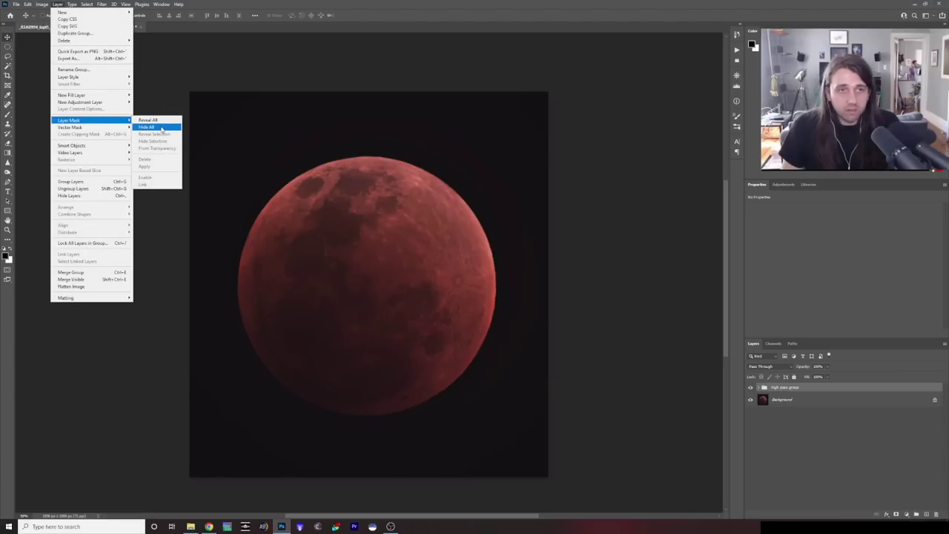
pyautogui.click(162, 129)
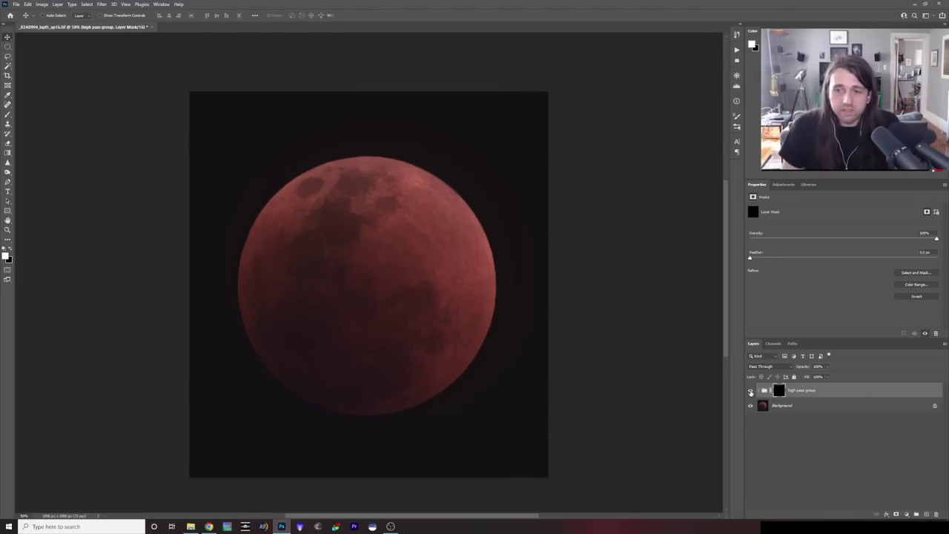
# Step: Check the black mask's effect by toggling the group's visibility and disabling and re-enabling its layer mask
pyautogui.click(751, 391)
pyautogui.click(750, 392)
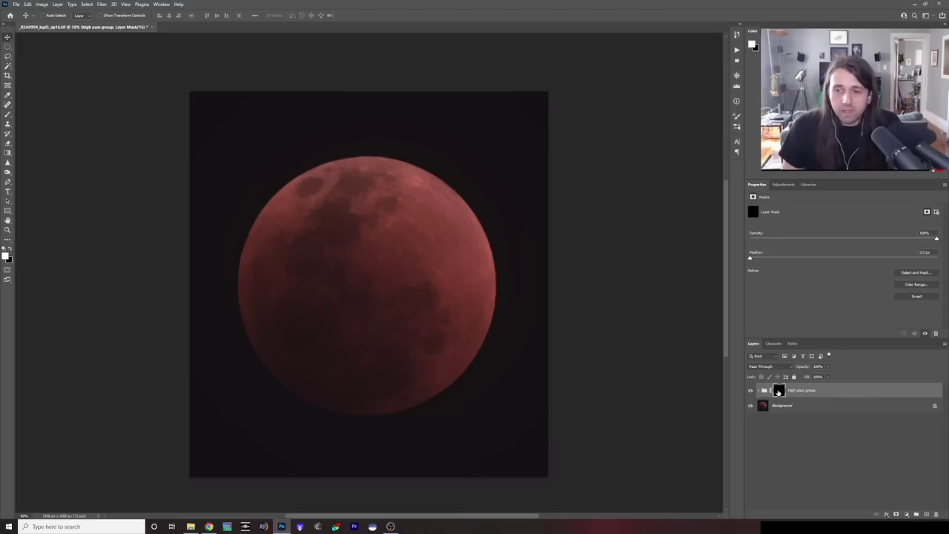
pyautogui.rightClick(777, 392)
pyautogui.click(804, 394)
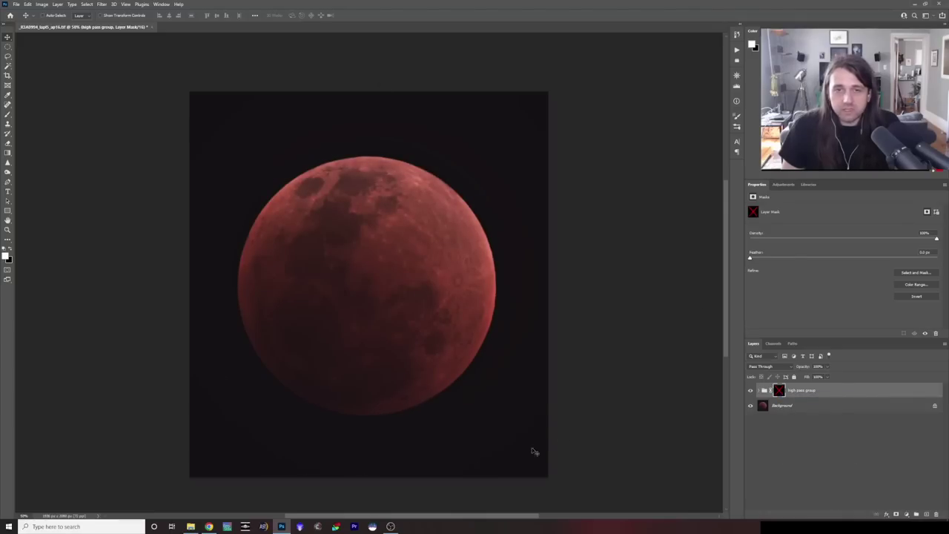
pyautogui.rightClick(779, 392)
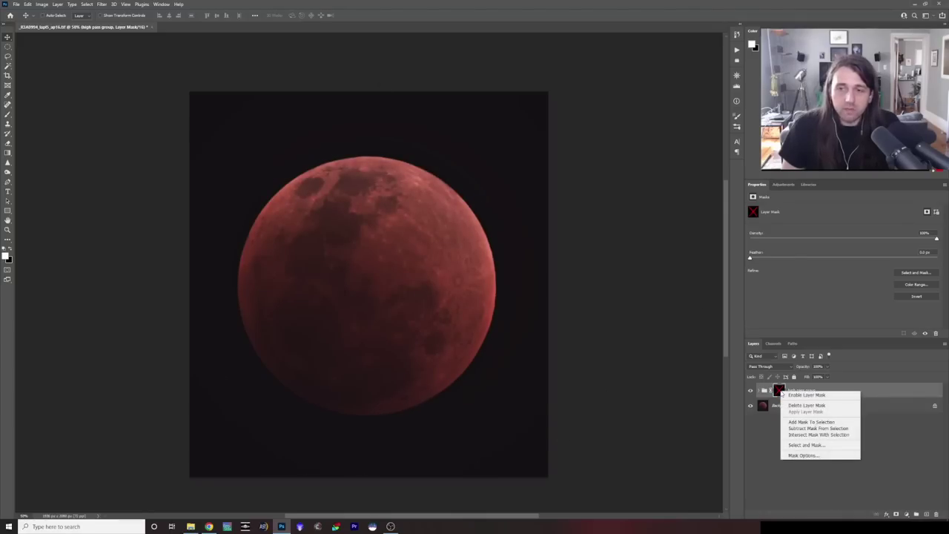
pyautogui.click(801, 394)
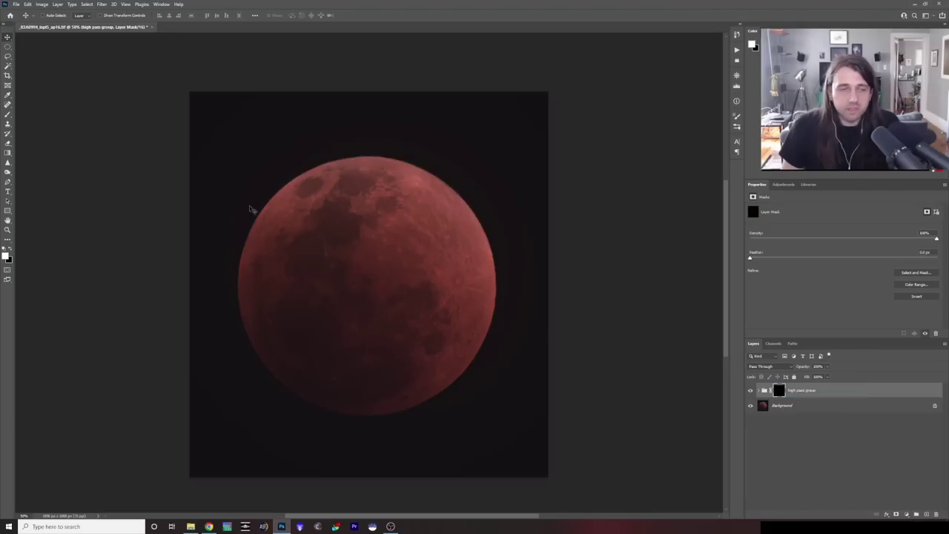
# Step: Paint a single soft white Brush dab of about 1700 px, centred on the moon, into the "high pass group" mask
pyautogui.click(9, 115)
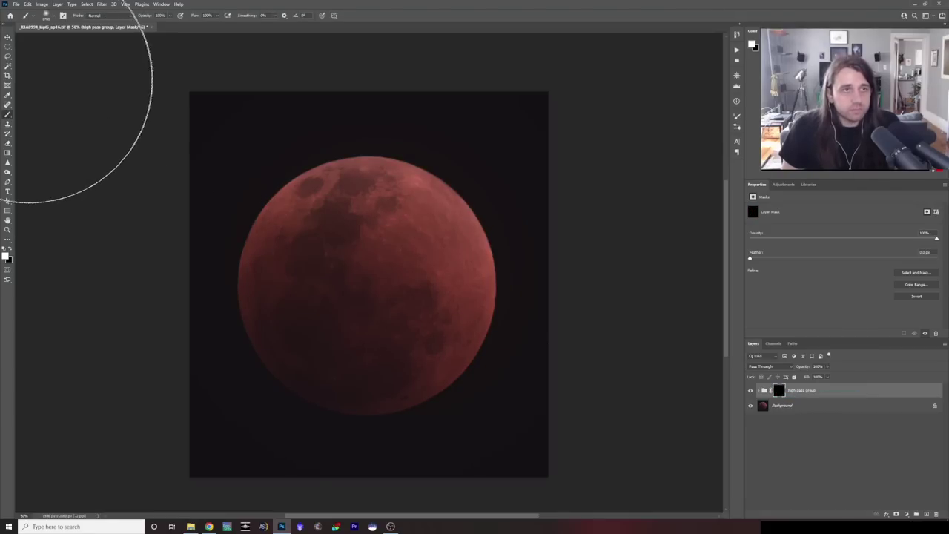
pyautogui.click(51, 16)
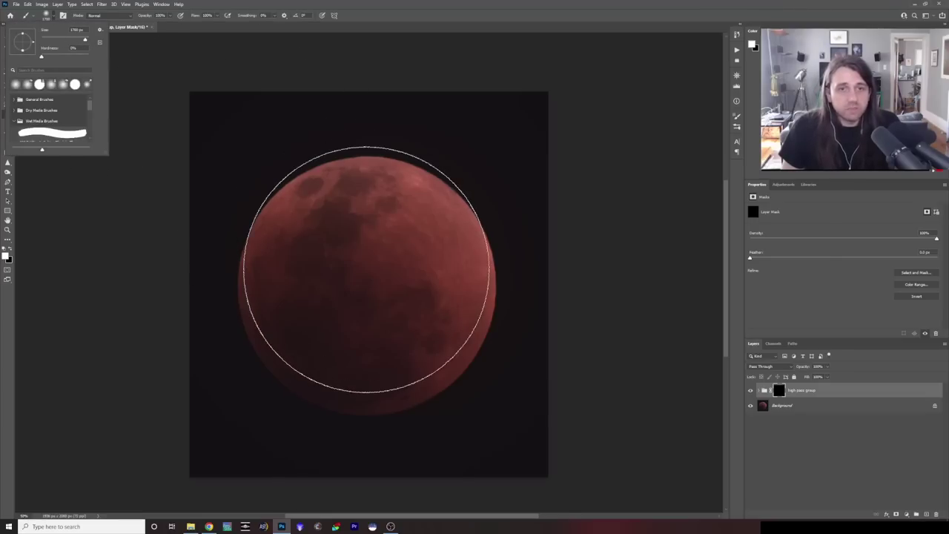
pyautogui.click(55, 17)
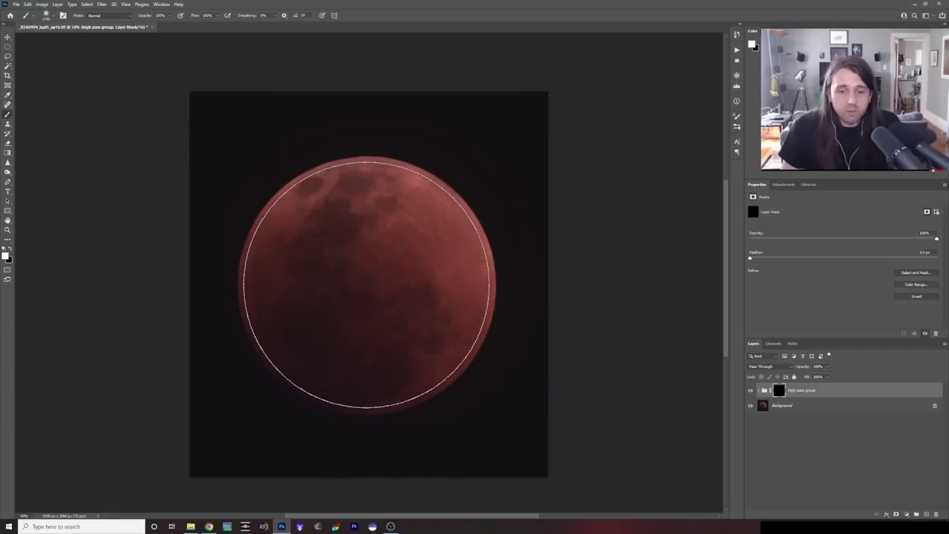
pyautogui.press(']')
pyautogui.press(']')
pyautogui.press(']')
pyautogui.press('[')
pyautogui.press('[')
pyautogui.press('[')
pyautogui.press('[')
pyautogui.press('[')
pyautogui.press(']')
pyautogui.press(']')
pyautogui.press(']')
pyautogui.press(']')
pyautogui.press(']')
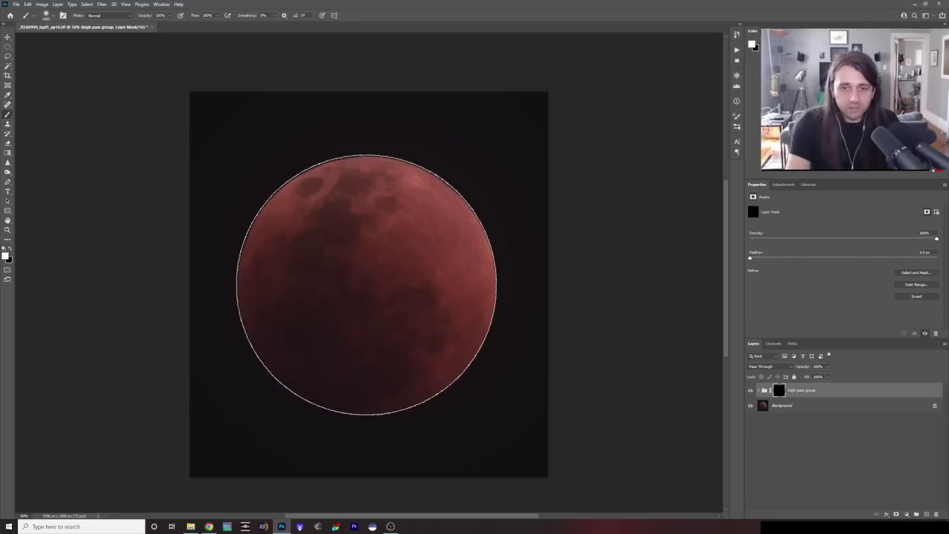
pyautogui.press('[')
pyautogui.press('[')
pyautogui.press('[')
pyautogui.press('[')
pyautogui.press('[')
pyautogui.press(']')
pyautogui.press(']')
pyautogui.press(']')
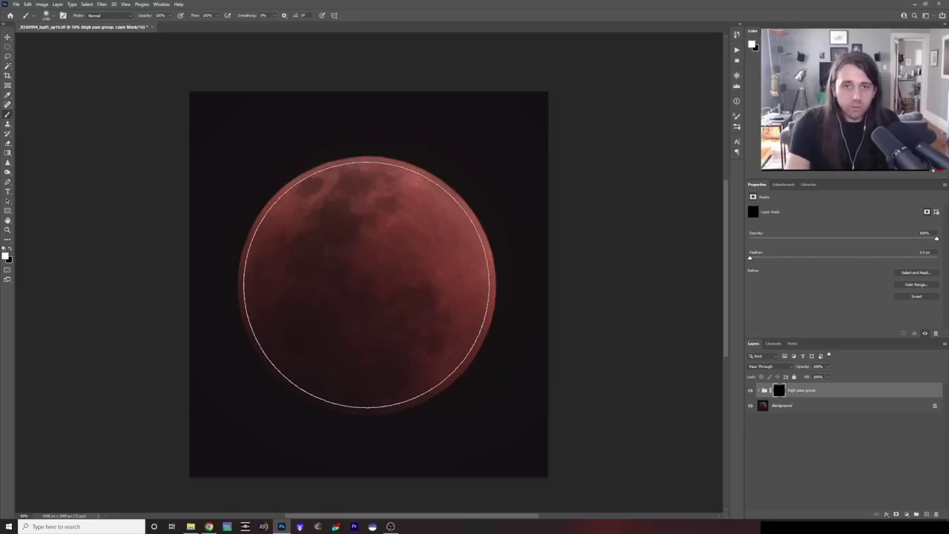
pyautogui.press('[')
pyautogui.press('[')
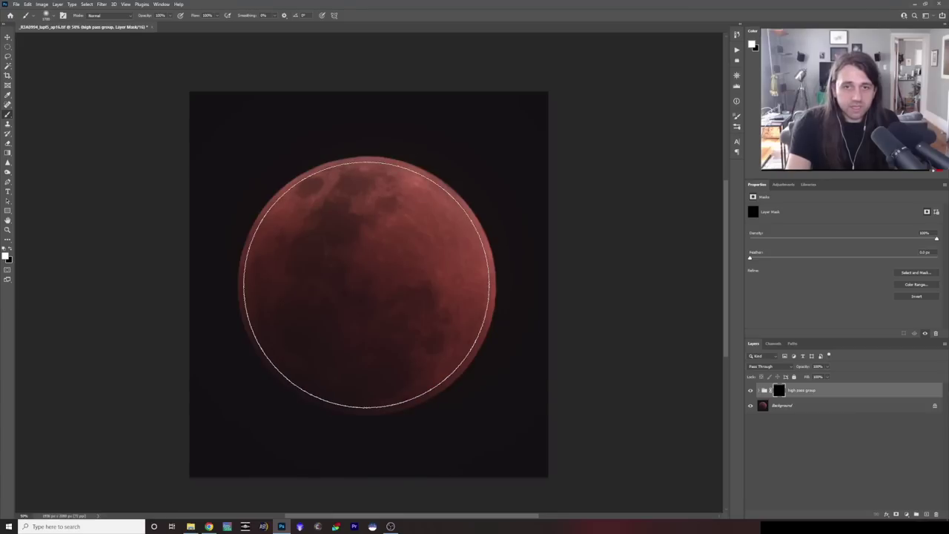
pyautogui.press('[')
pyautogui.press(']')
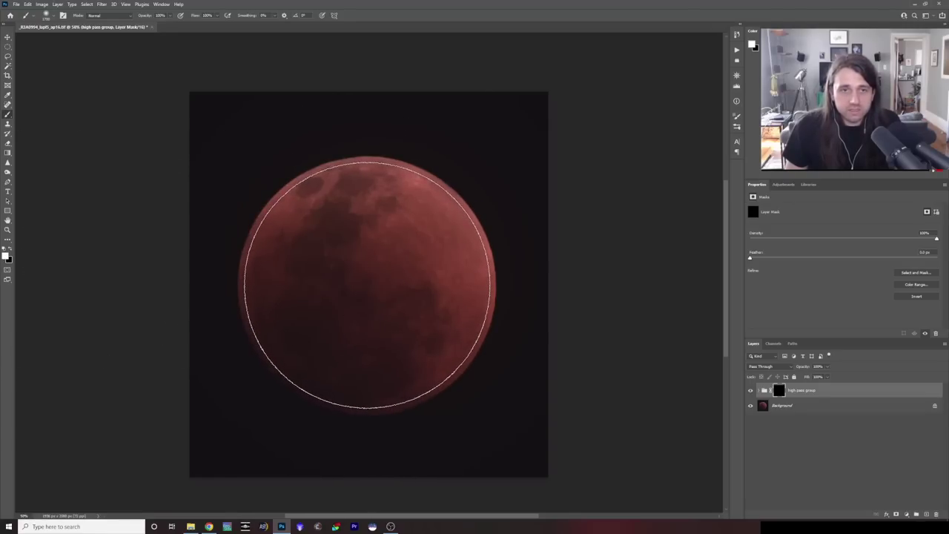
pyautogui.click(367, 283)
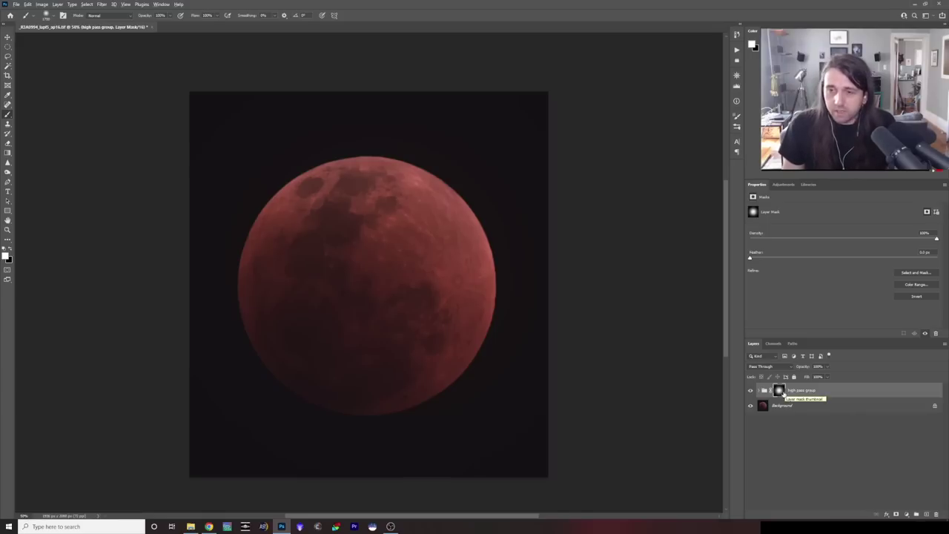
# Step: Inspect the group's mask on its own, then compare the moon's edges with the mask disabled and re-enabled
pyautogui.keyDown('alt'); pyautogui.click(781, 393); pyautogui.keyUp('alt')
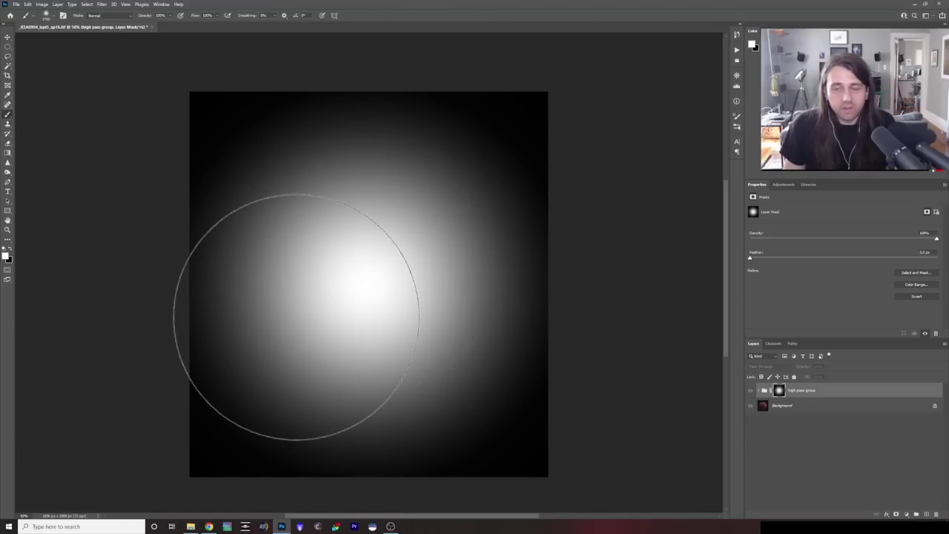
pyautogui.keyDown('alt'); pyautogui.click(779, 390); pyautogui.keyUp('alt')
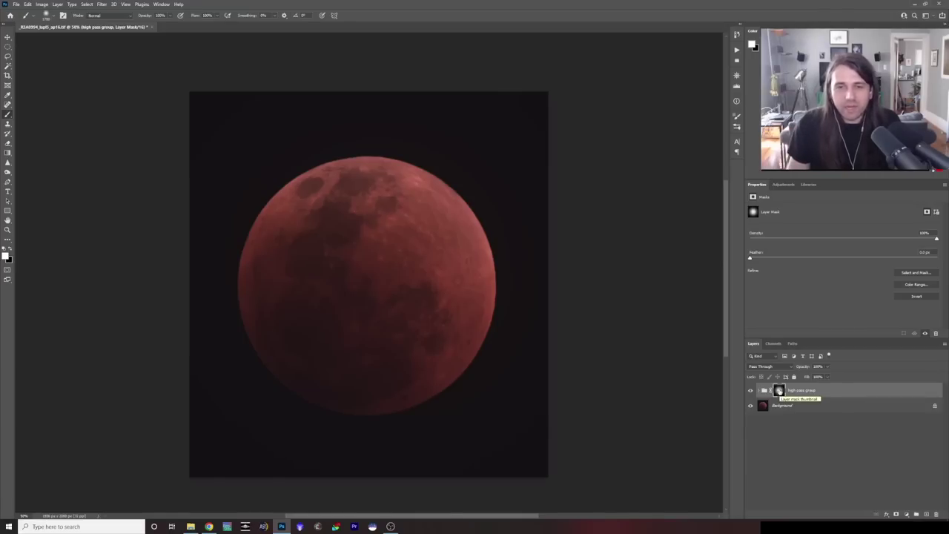
pyautogui.rightClick(779, 390)
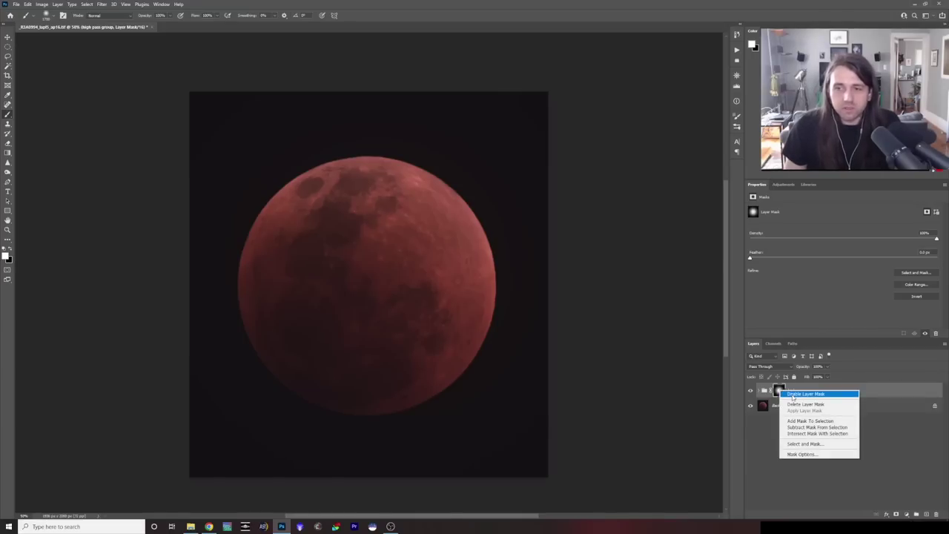
pyautogui.click(805, 394)
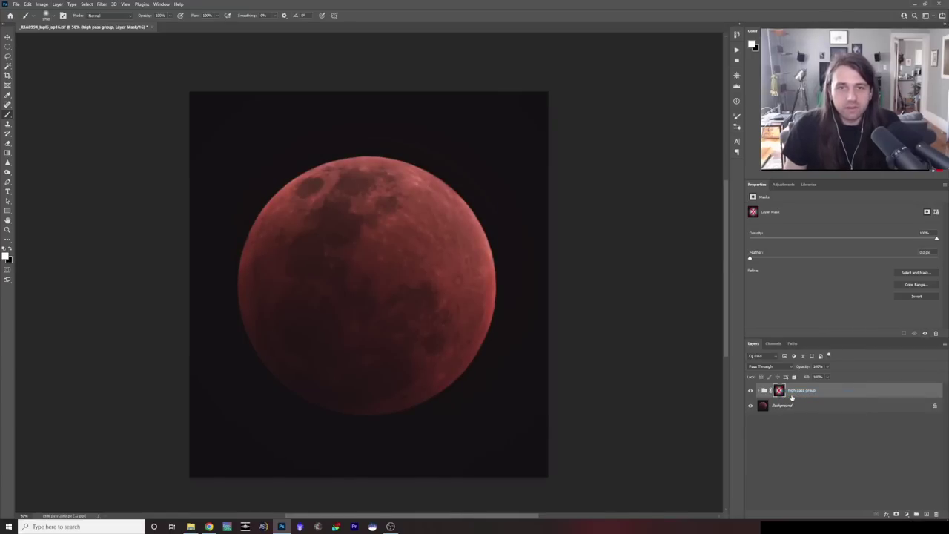
pyautogui.rightClick(779, 391)
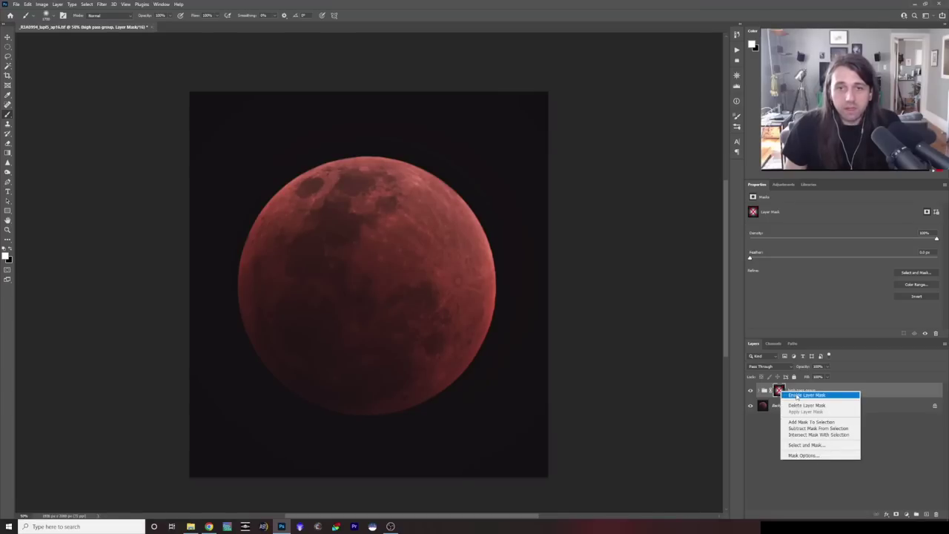
pyautogui.click(796, 395)
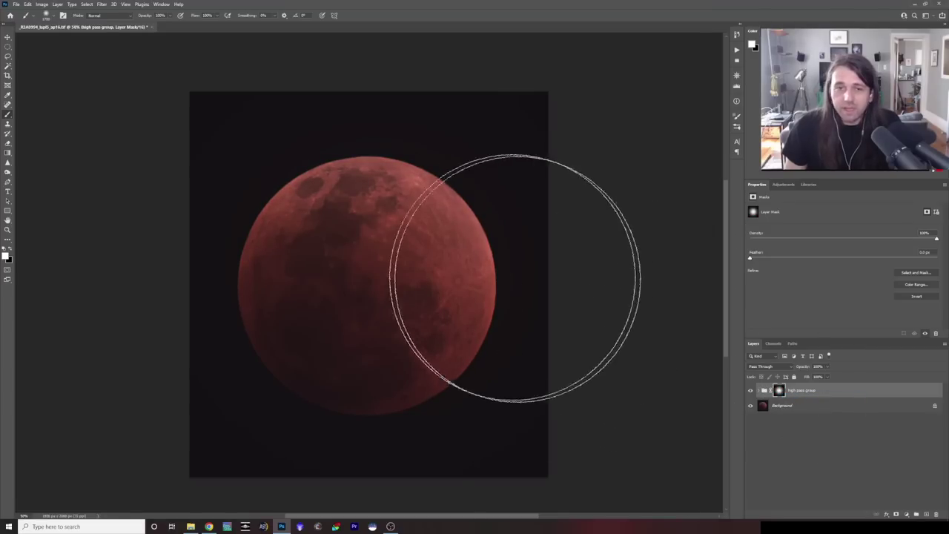
# Step: Expand the "high pass group" and raise the opacity of its "high pass 1" layer to about 90%
pyautogui.click(764, 391)
pyautogui.click(795, 408)
pyautogui.click(827, 376)
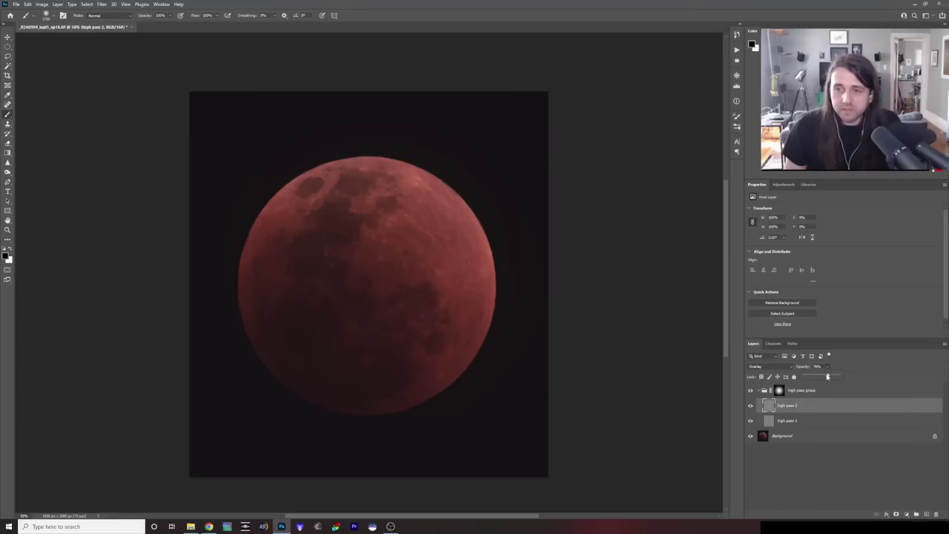
pyautogui.click(816, 421)
pyautogui.click(826, 367)
pyautogui.moveTo(828, 376); pyautogui.dragTo(834, 376)
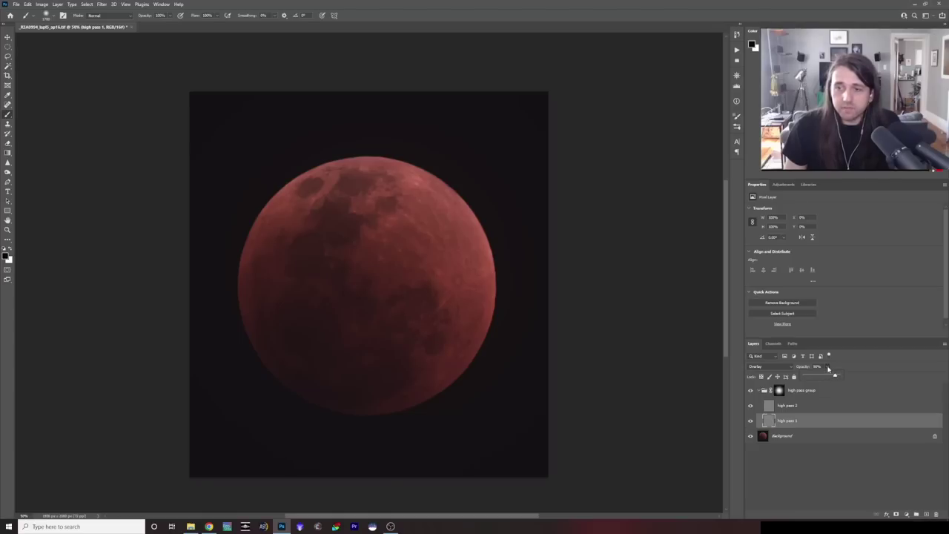
pyautogui.click(829, 367)
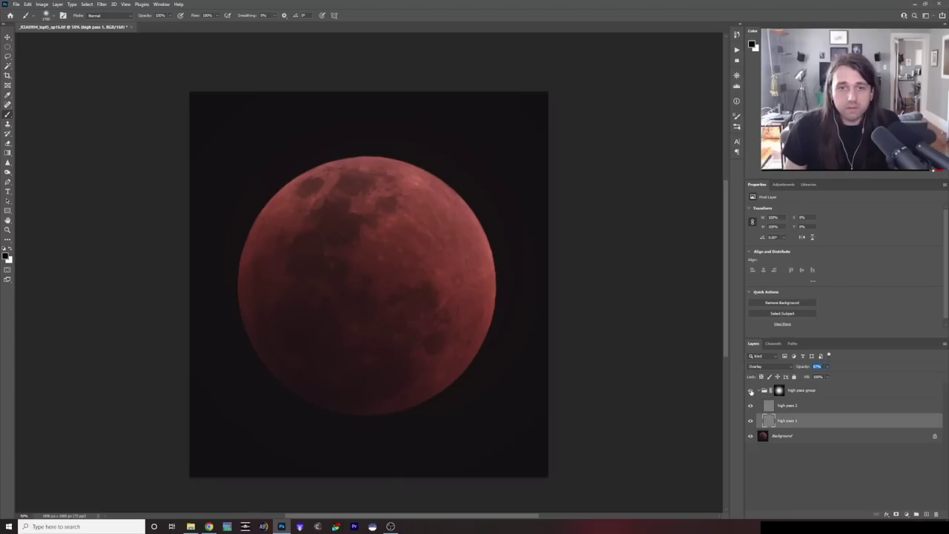
# Step: Compare the stronger sharpening with the group's layer mask disabled and re-enabled
pyautogui.rightClick(780, 391)
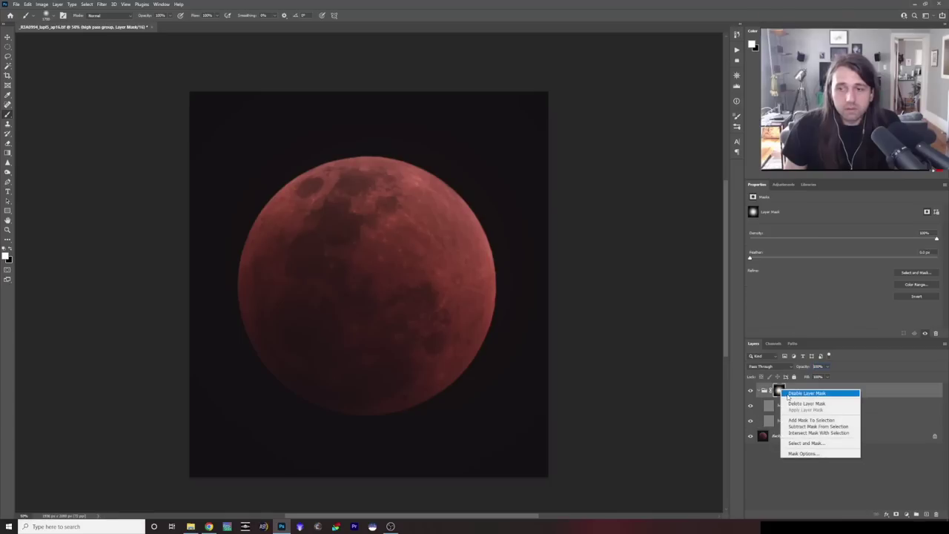
pyautogui.click(793, 392)
pyautogui.rightClick(780, 389)
pyautogui.click(795, 395)
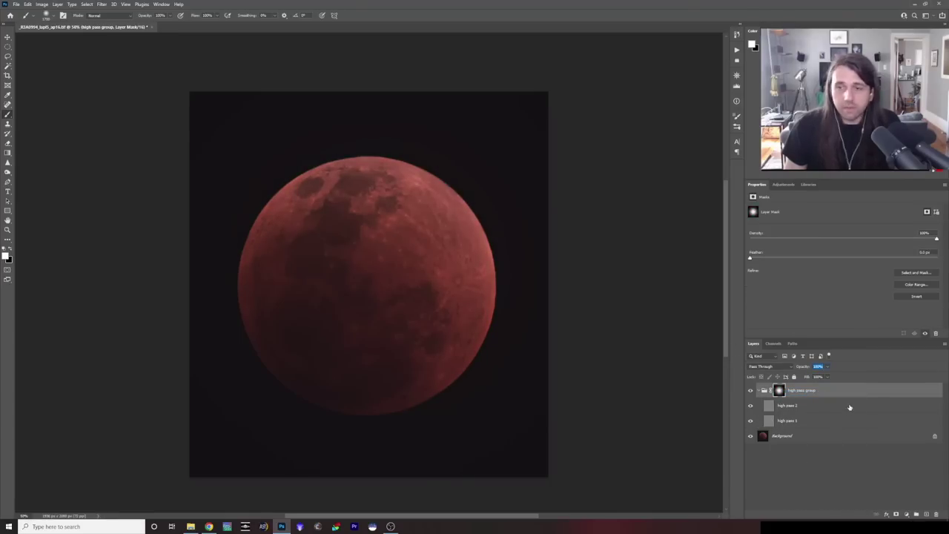
# Step: Collapse the "high pass group" and compare the moon with and without it by toggling its visibility, leaving it shown
pyautogui.click(764, 391)
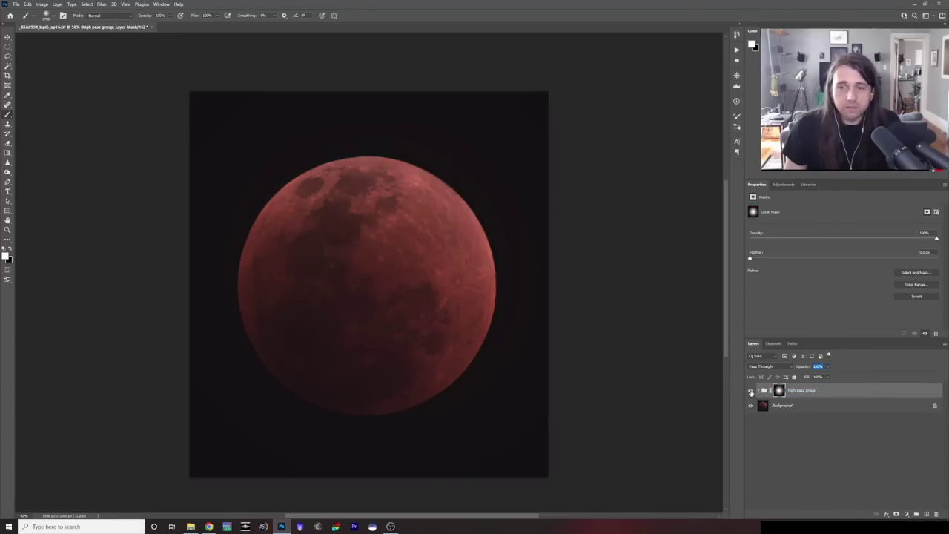
pyautogui.click(750, 392)
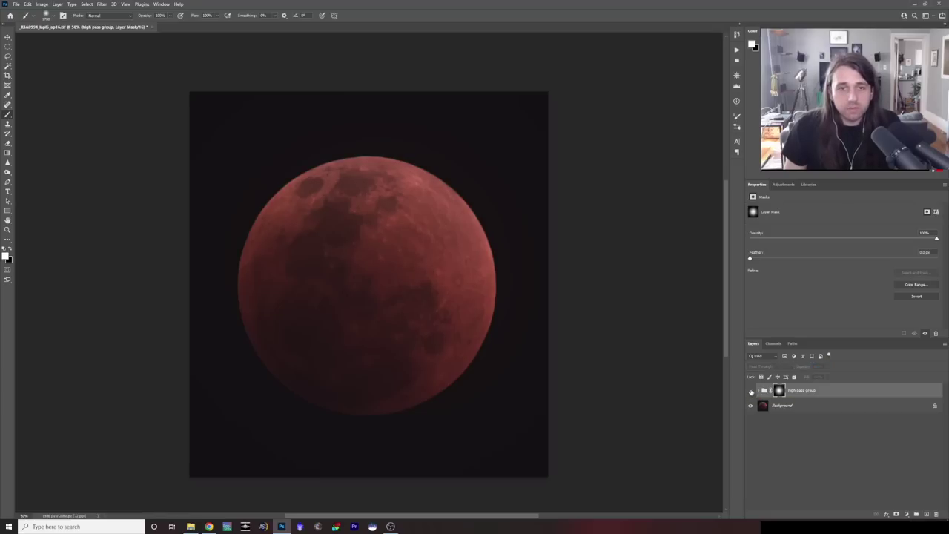
pyautogui.click(750, 391)
pyautogui.click(750, 392)
pyautogui.click(750, 392)
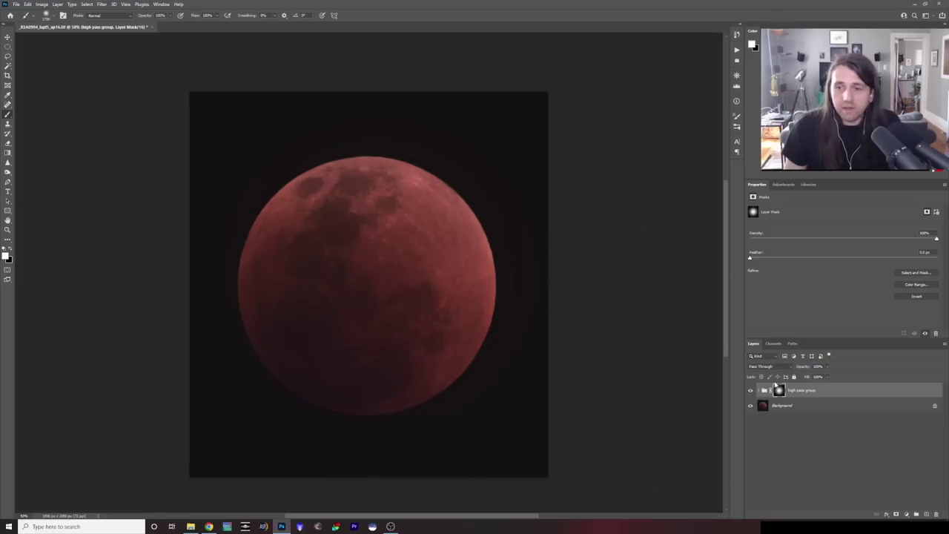
pyautogui.click(750, 391)
pyautogui.click(750, 392)
pyautogui.click(750, 391)
pyautogui.click(750, 391)
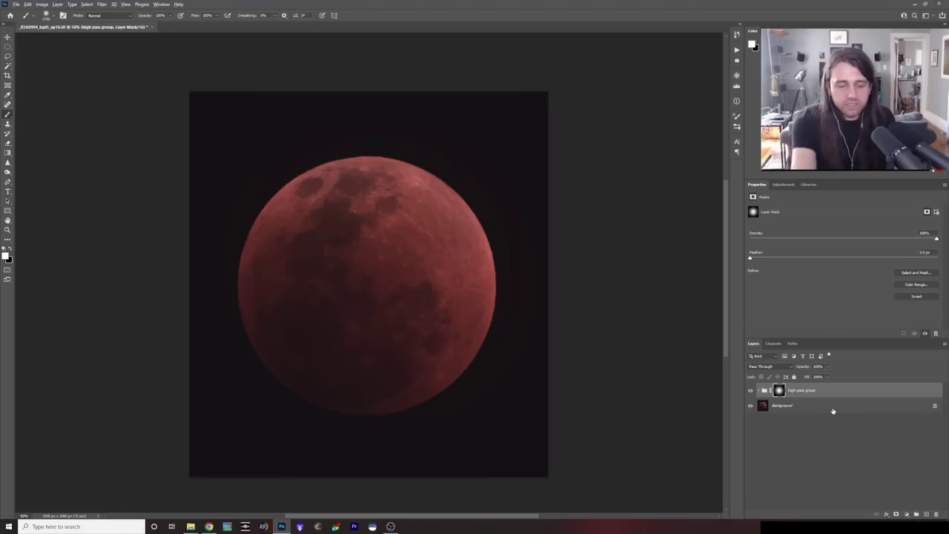
# Step: Stamp all visible layers into a new top layer named "sharpen" and convert it to a smart object
pyautogui.hotkey('ctrl', 'shift', 'alt', 'e')
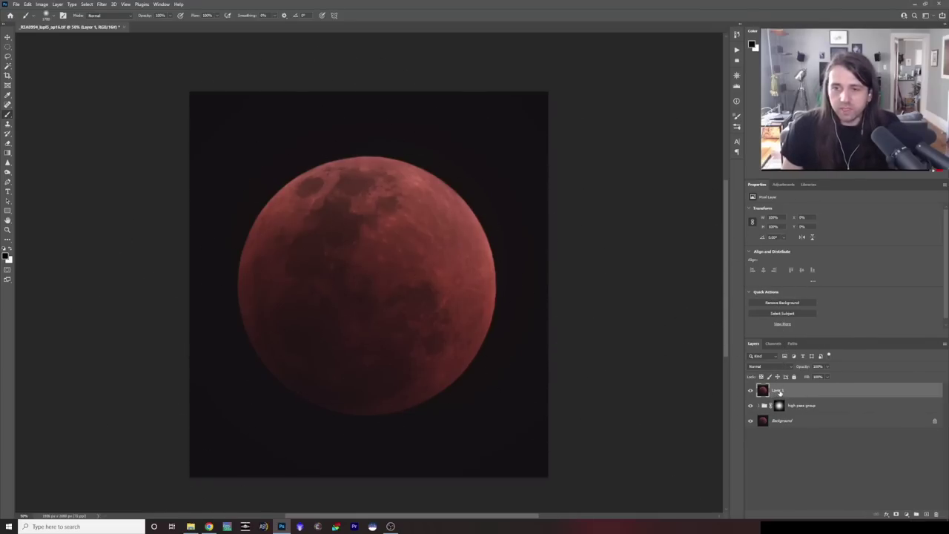
pyautogui.doubleClick(778, 390)
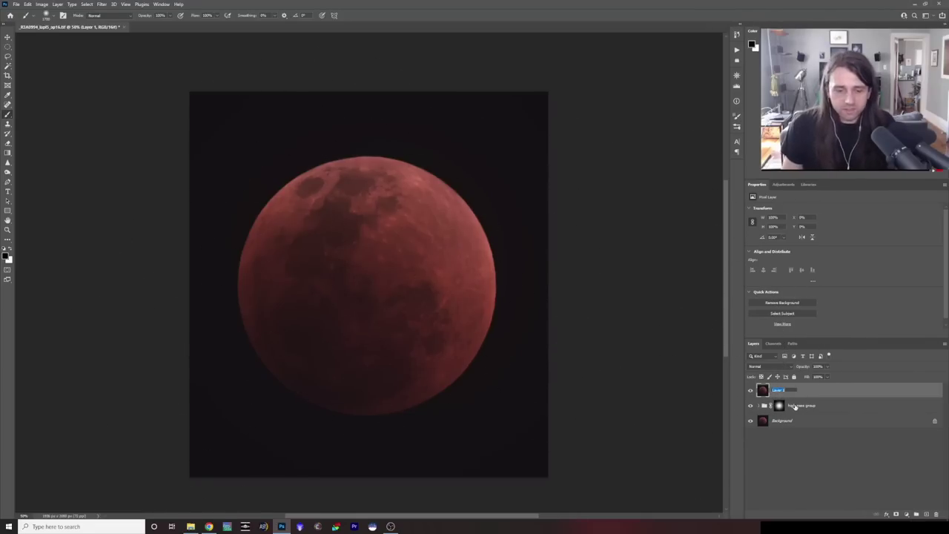
pyautogui.write('sharpen')
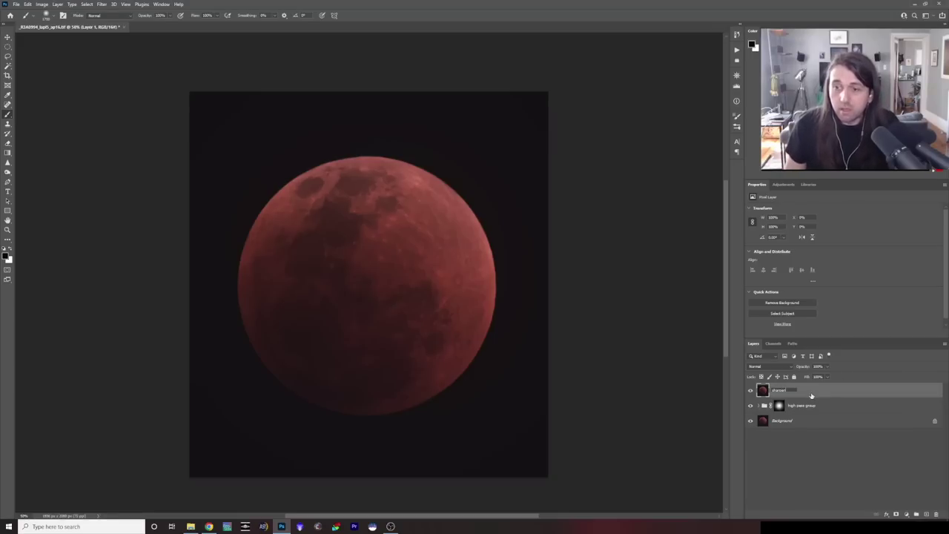
pyautogui.press('Return')
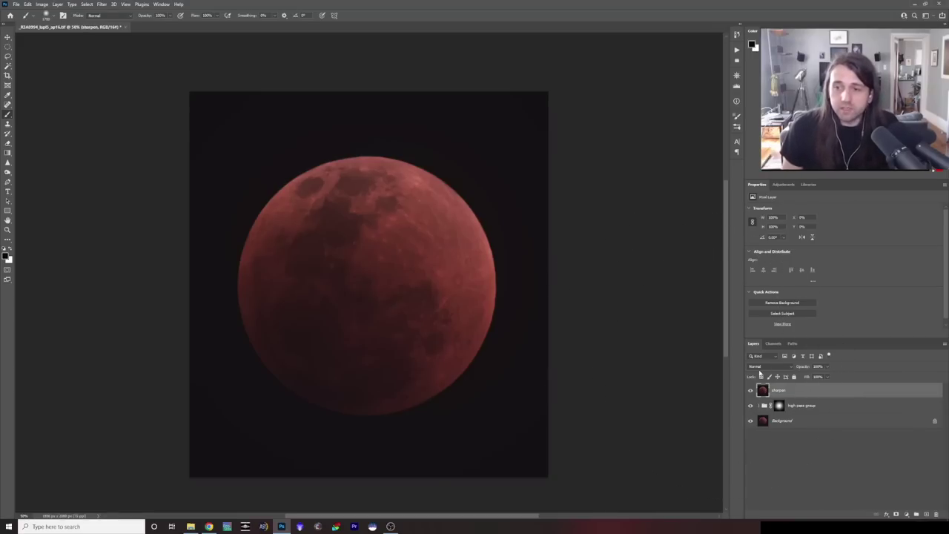
pyautogui.rightClick(801, 392)
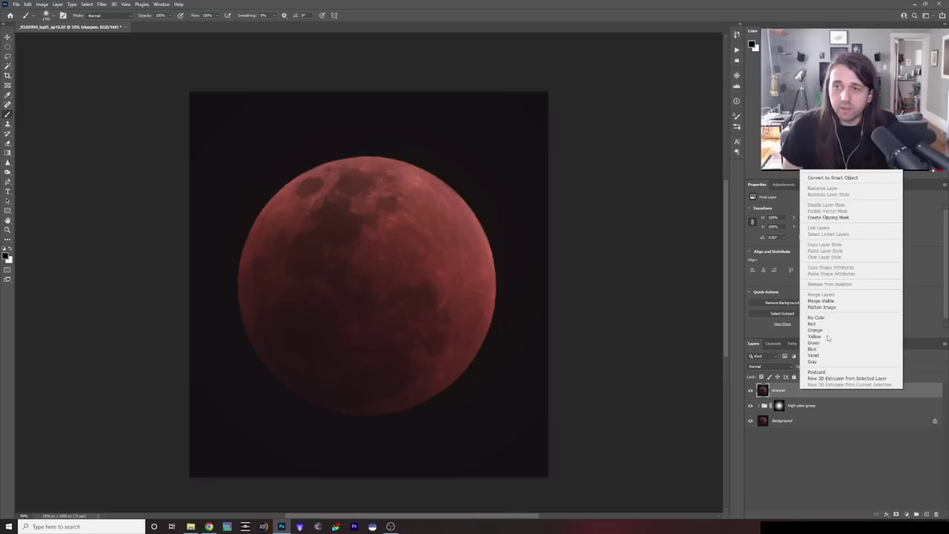
pyautogui.click(851, 180)
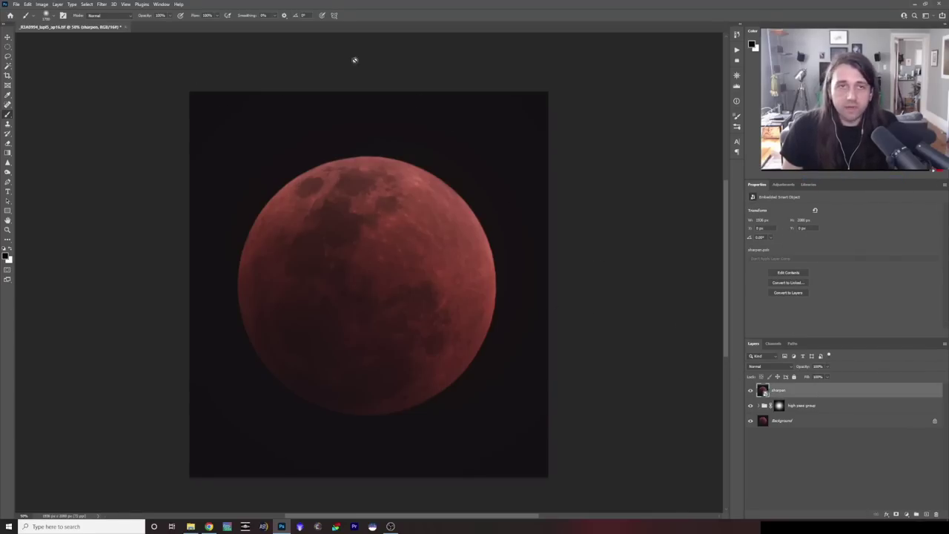
# Step: Apply an Unsharp Mask smart filter to the "sharpen" layer with amount 85%, radius 4.2 pixels and threshold 0
pyautogui.click(101, 5)
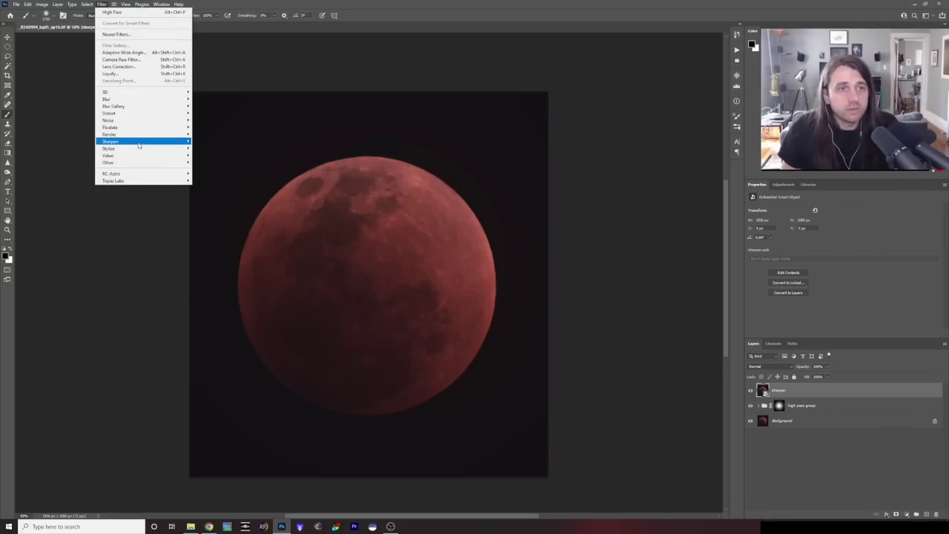
pyautogui.moveTo(141, 141)
pyautogui.click(215, 176)
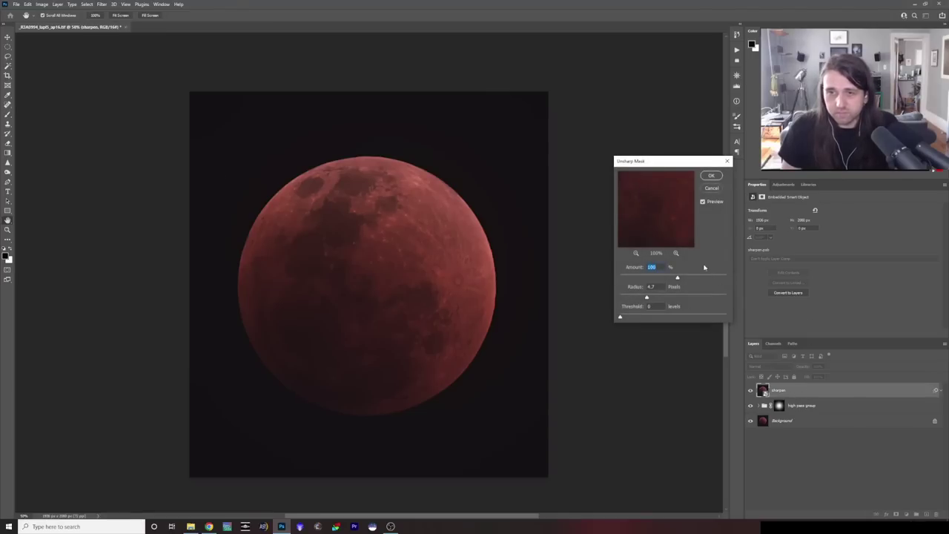
pyautogui.moveTo(682, 163); pyautogui.dragTo(630, 158)
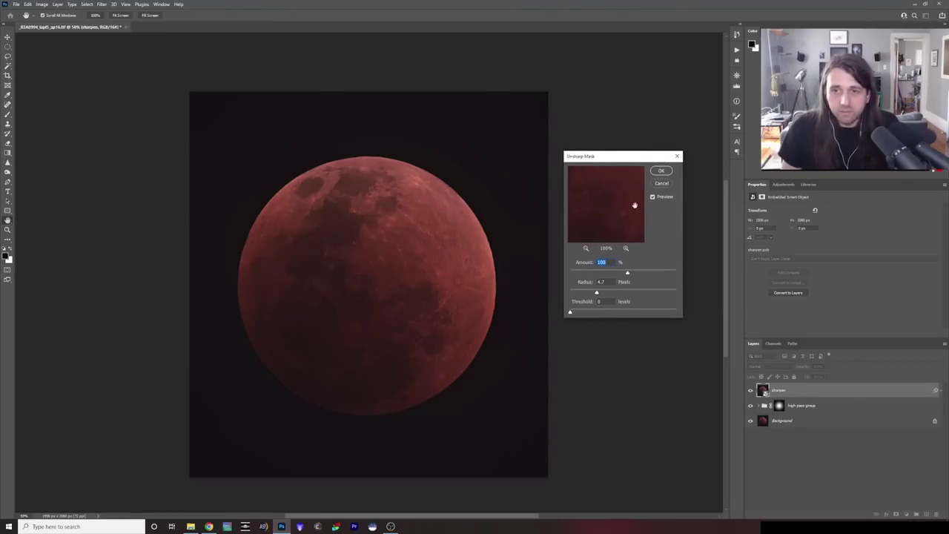
pyautogui.moveTo(625, 275); pyautogui.dragTo(602, 293)
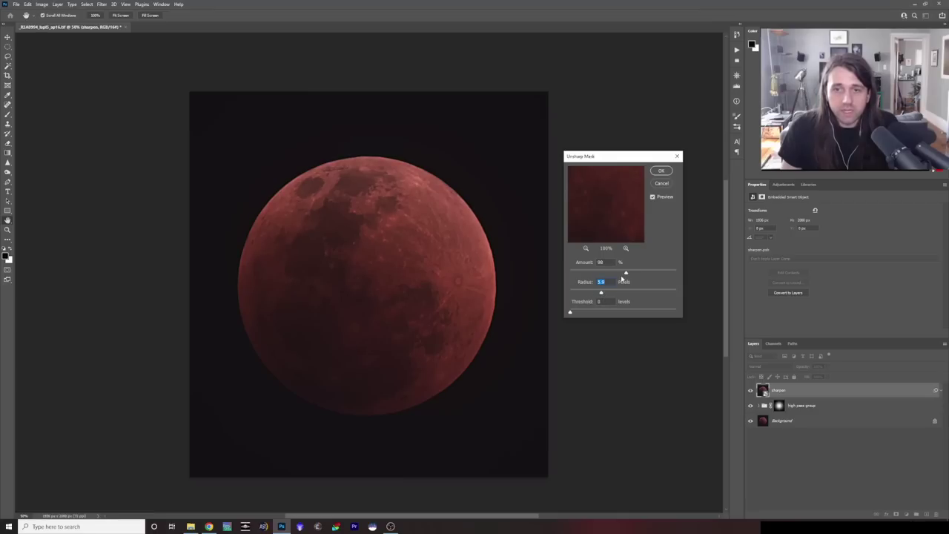
pyautogui.moveTo(625, 273); pyautogui.dragTo(594, 294)
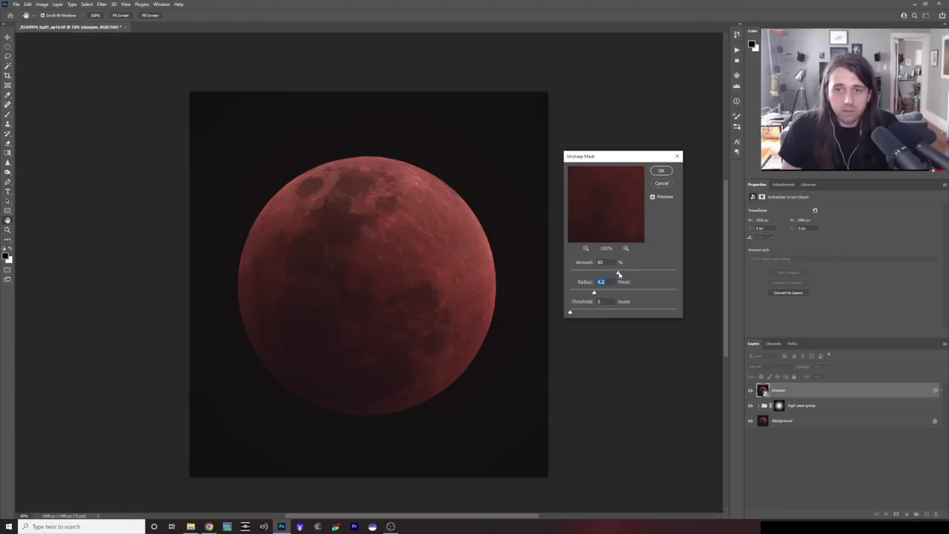
pyautogui.click(619, 275)
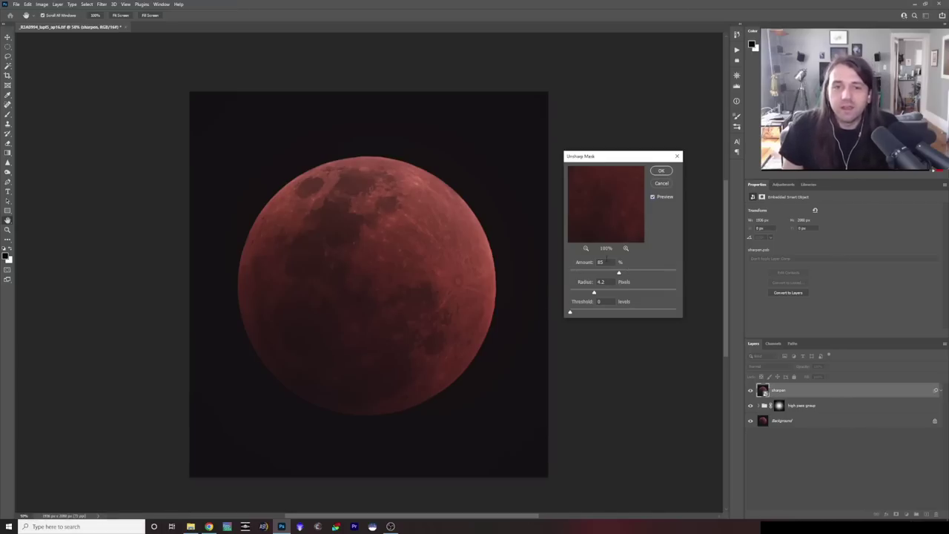
pyautogui.click(662, 172)
pyautogui.press('b')
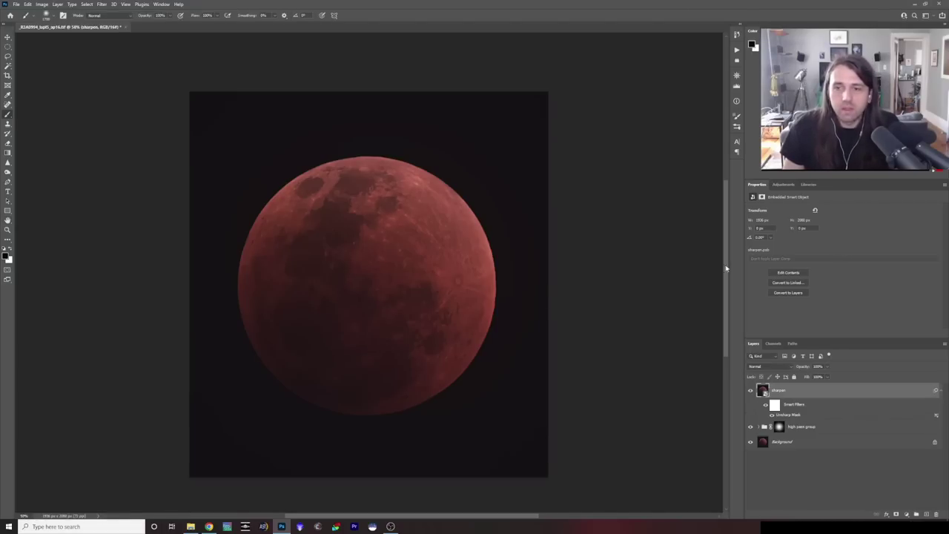
# Step: Compare the moon with the "sharpen" layer hidden and shown, and copy the high pass group's layer mask onto that layer
pyautogui.click(750, 391)
pyautogui.click(750, 391)
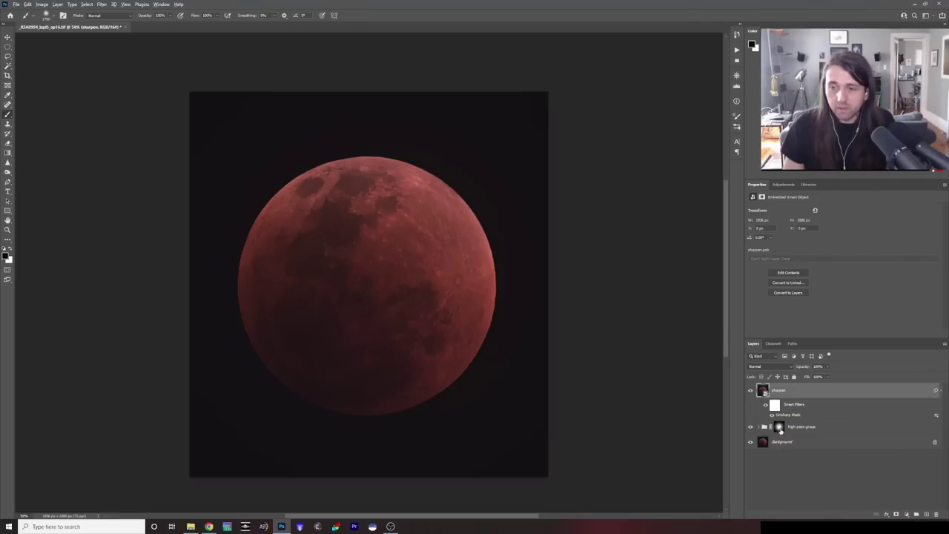
pyautogui.moveTo(779, 430); pyautogui.dragTo(775, 407)
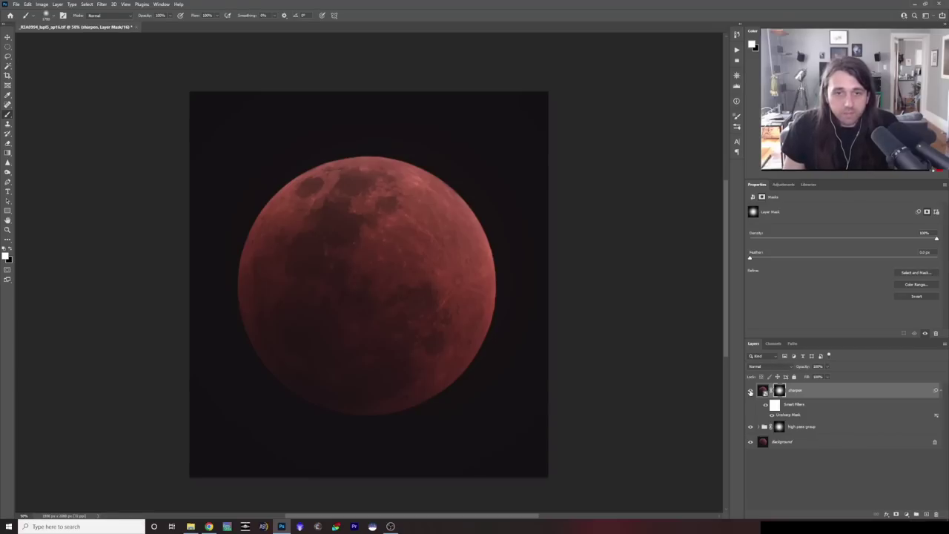
# Step: Compare the original Background layer on its own with the fully sharpened image several times, leaving all layers shown
pyautogui.keyDown('alt'); pyautogui.click(750, 443); pyautogui.keyUp('alt')
pyautogui.keyDown('alt'); pyautogui.click(750, 442); pyautogui.keyUp('alt')
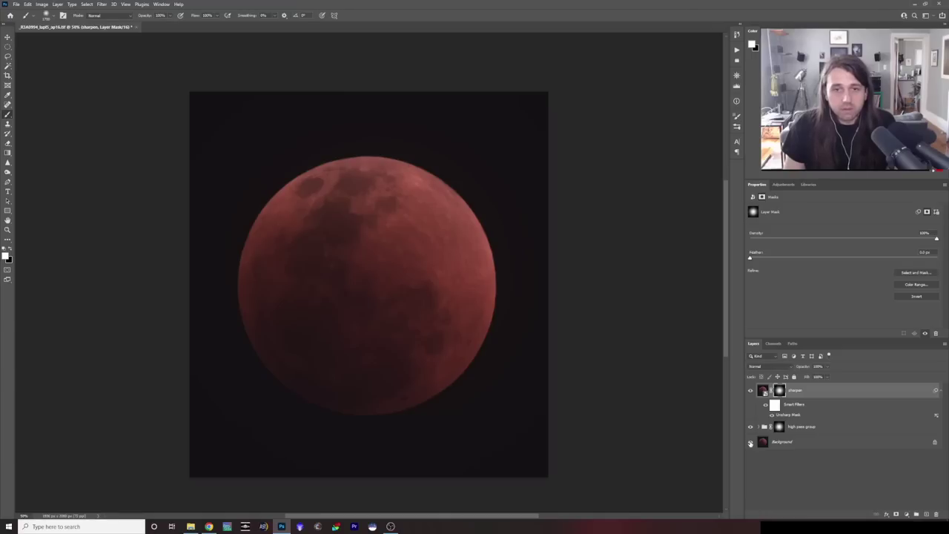
pyautogui.keyDown('alt'); pyautogui.click(751, 443); pyautogui.keyUp('alt')
pyautogui.keyDown('alt'); pyautogui.click(750, 443); pyautogui.keyUp('alt')
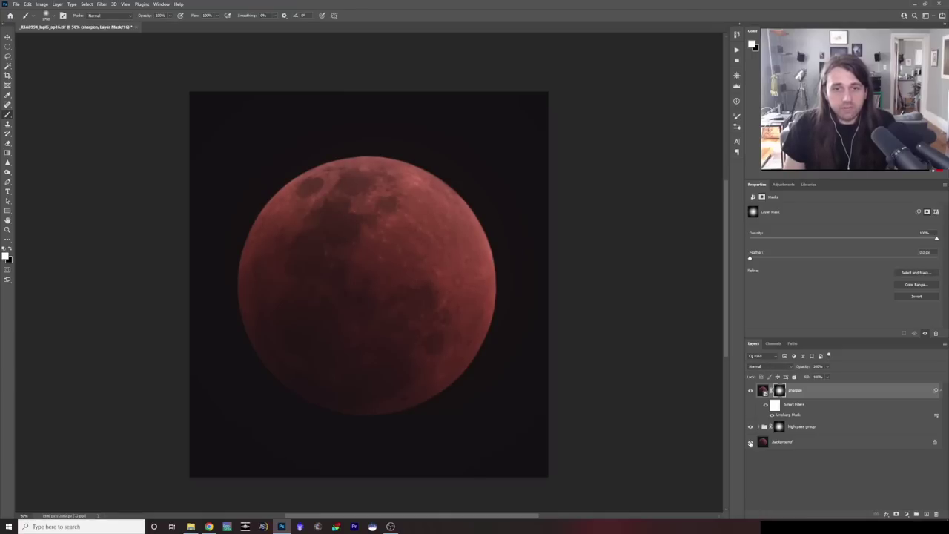
pyautogui.keyDown('alt'); pyautogui.click(750, 442); pyautogui.keyUp('alt')
pyautogui.keyDown('alt'); pyautogui.click(750, 443); pyautogui.keyUp('alt')
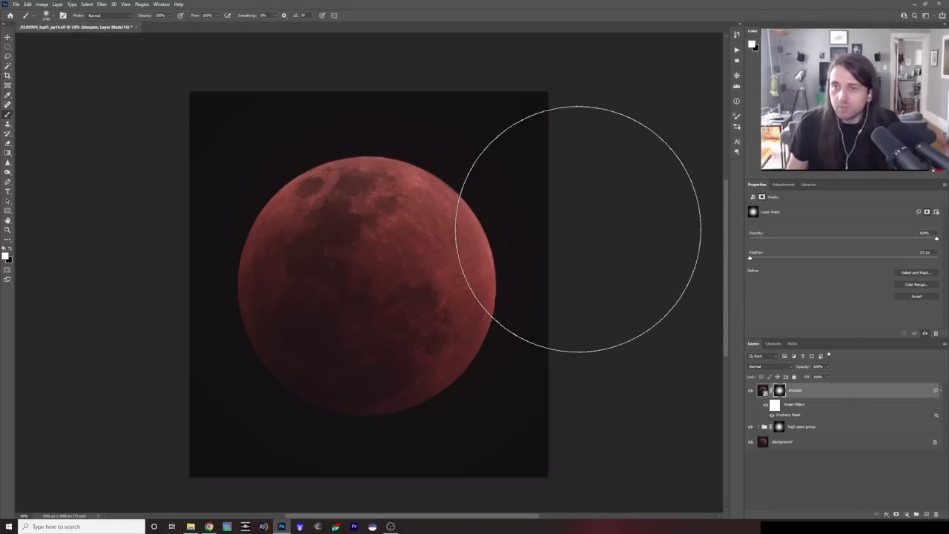
# Step: Add a Curves adjustment layer above "sharpen" and shape its RGB curve to brighten the moon while holding down the darkest tones
pyautogui.click(784, 184)
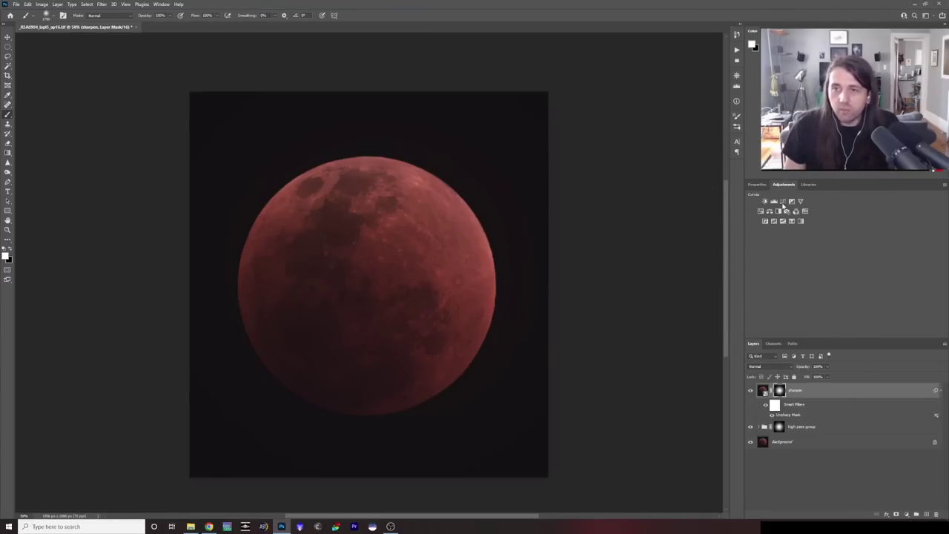
pyautogui.click(783, 201)
pyautogui.moveTo(816, 299); pyautogui.dragTo(823, 296)
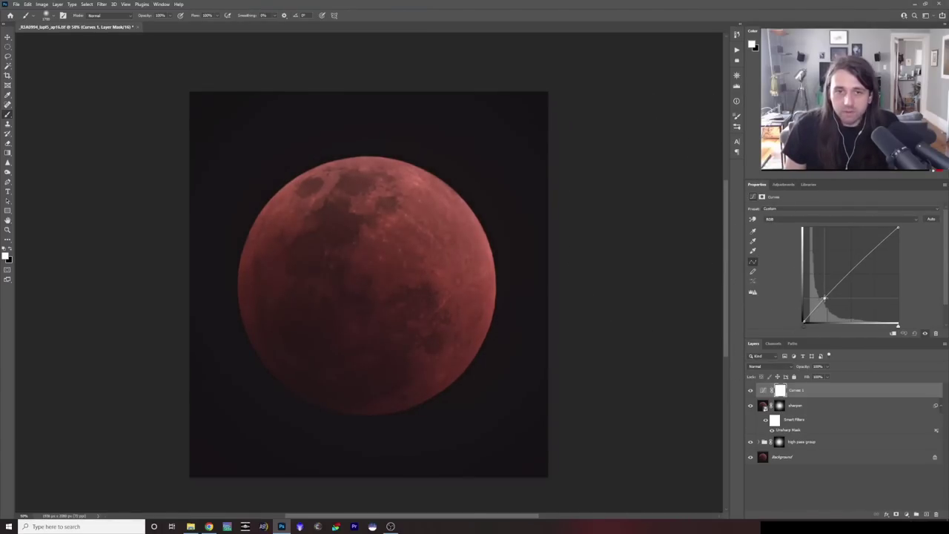
pyautogui.click(810, 315)
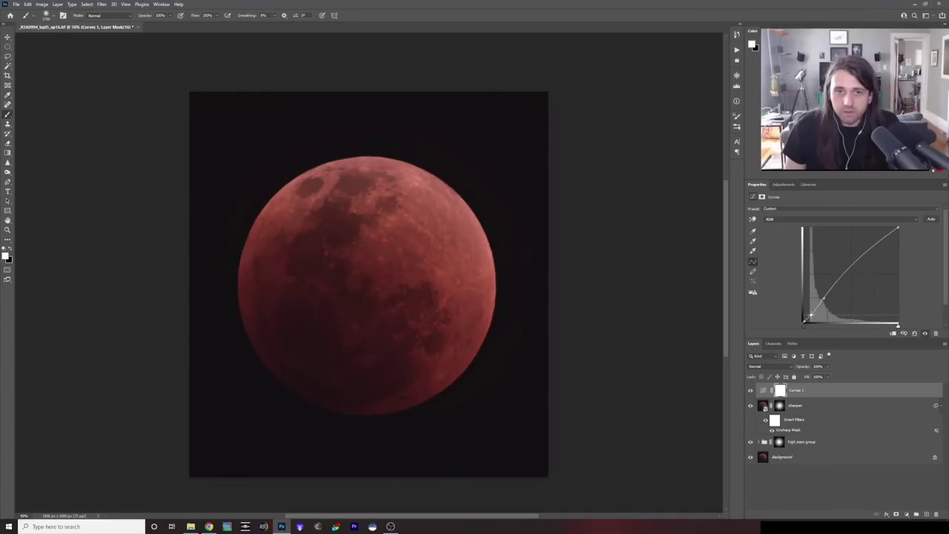
pyautogui.moveTo(821, 299); pyautogui.dragTo(809, 315)
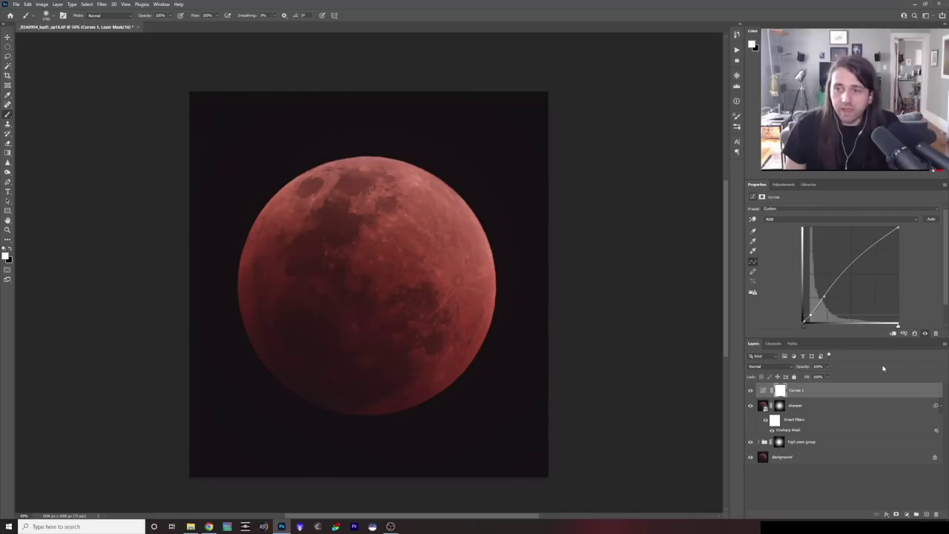
# Step: Compare the moon with and without the Curves adjustment by toggling its visibility, leaving it shown
pyautogui.click(750, 391)
pyautogui.click(750, 391)
pyautogui.click(749, 391)
pyautogui.click(749, 392)
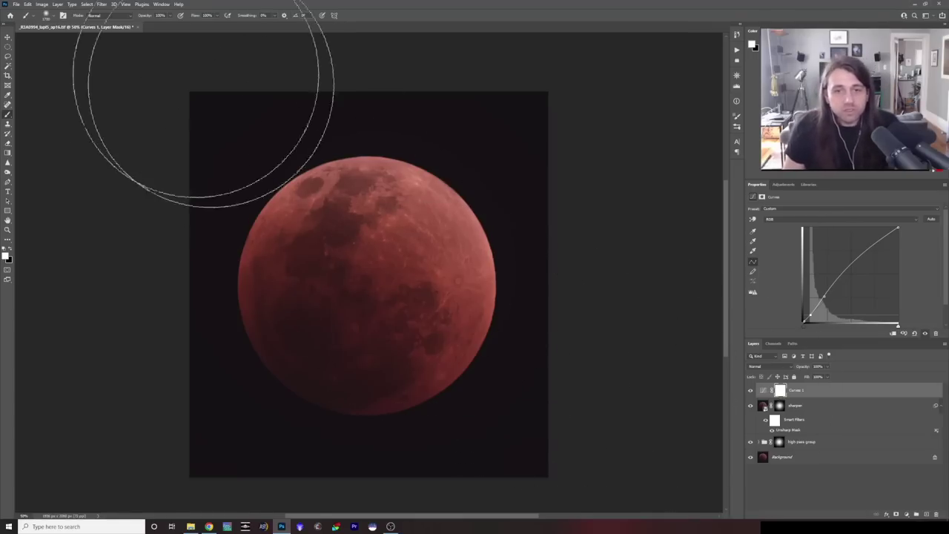
# Step: Rotate the whole image 90° clockwise
pyautogui.click(41, 4)
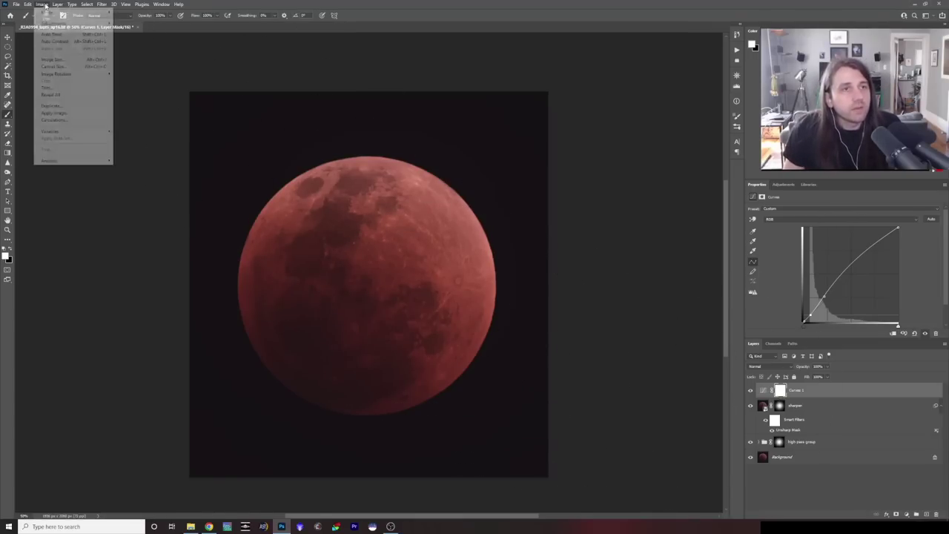
pyautogui.moveTo(69, 75)
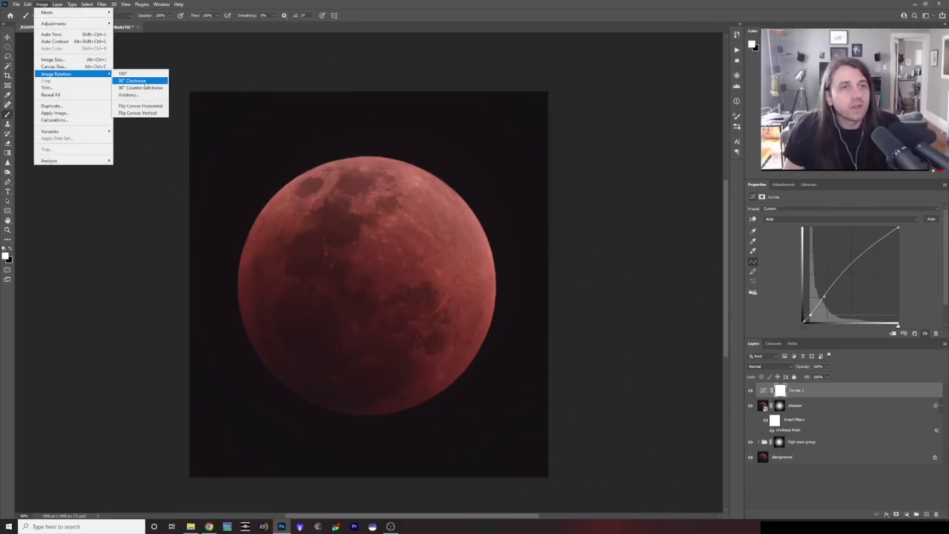
pyautogui.click(137, 80)
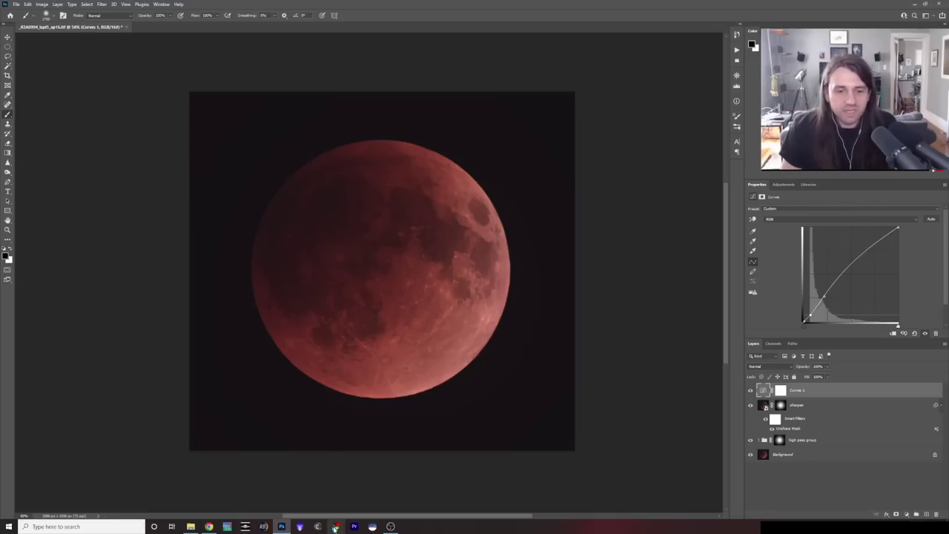
# Step: Launch DeepSkyStacker, return to Photoshop and save the layered image as a Photoshop file named "moonOnly" in the LunarEclipse2022 folder
pyautogui.click(336, 526)
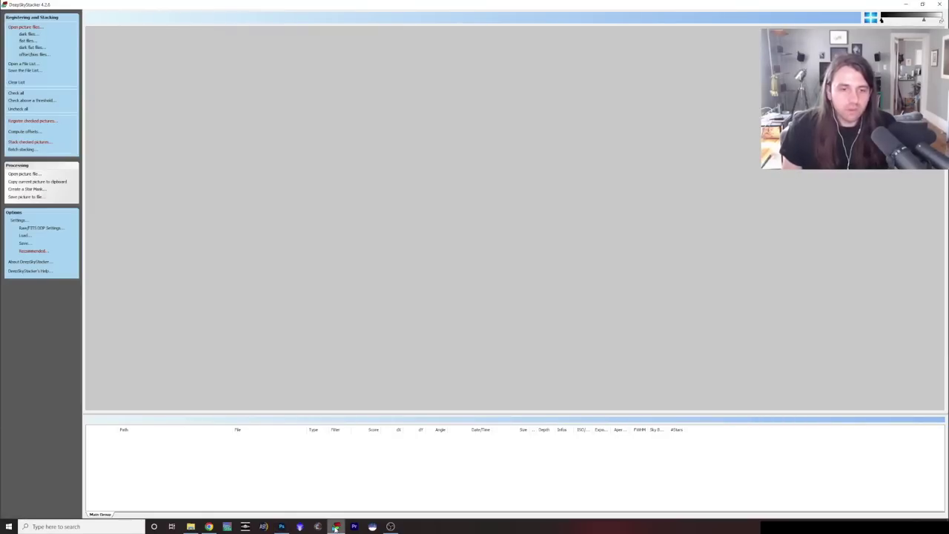
pyautogui.click(281, 526)
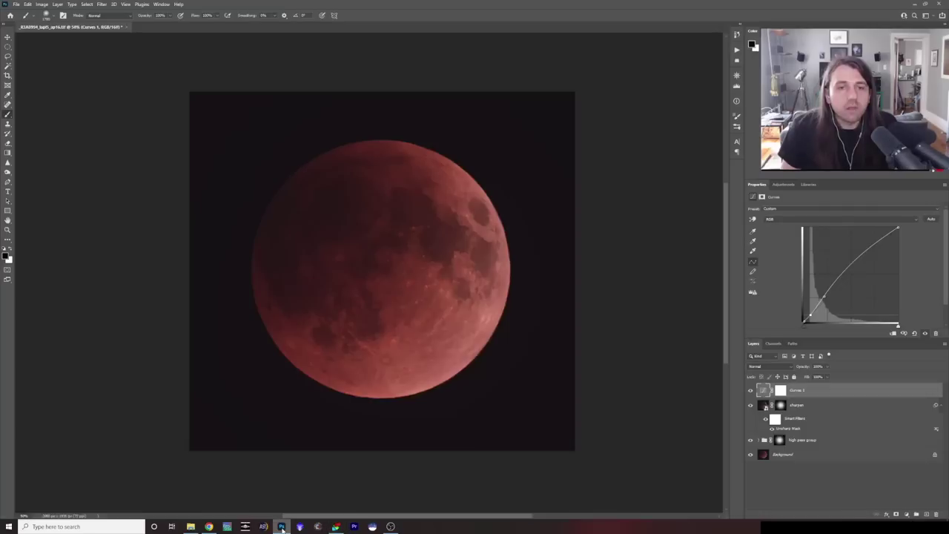
pyautogui.click(18, 5)
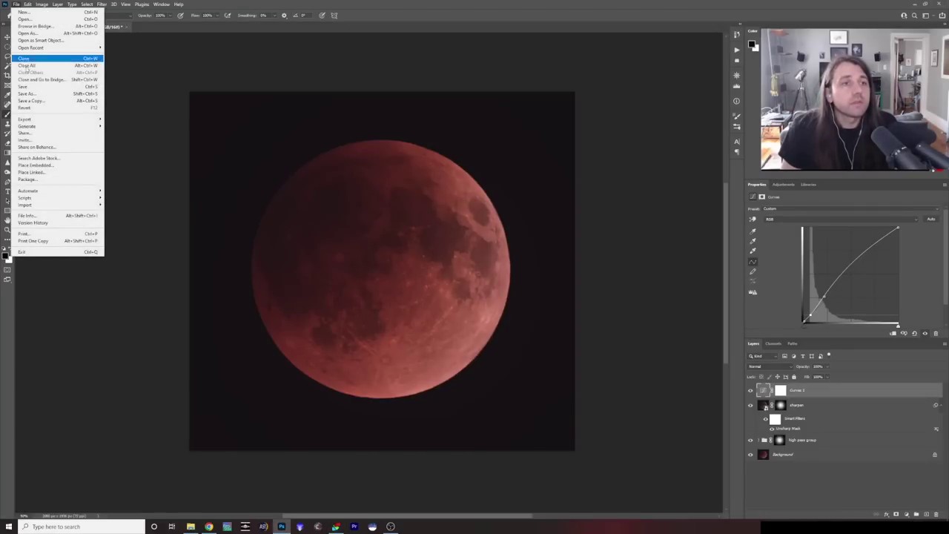
pyautogui.click(27, 93)
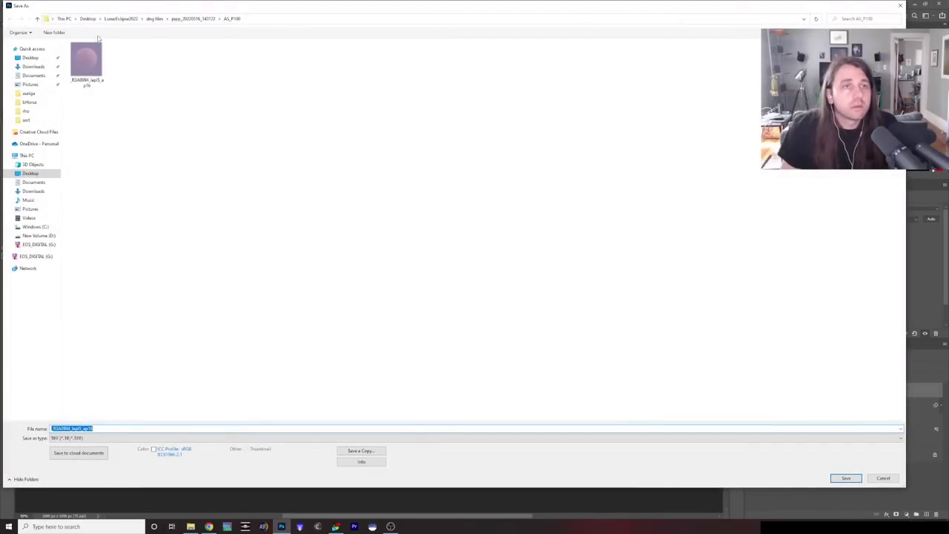
pyautogui.click(122, 18)
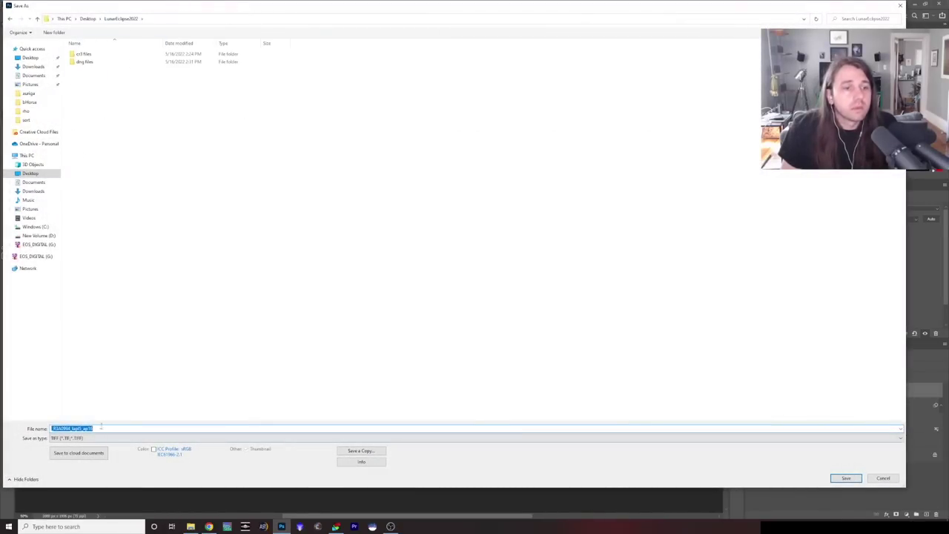
pyautogui.write('moonOnly')
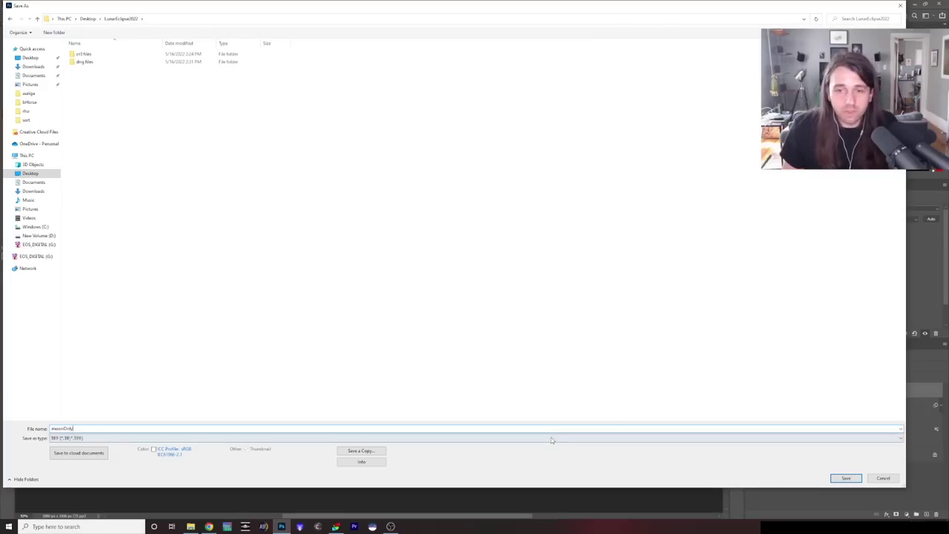
pyautogui.click(327, 438)
pyautogui.click(282, 445)
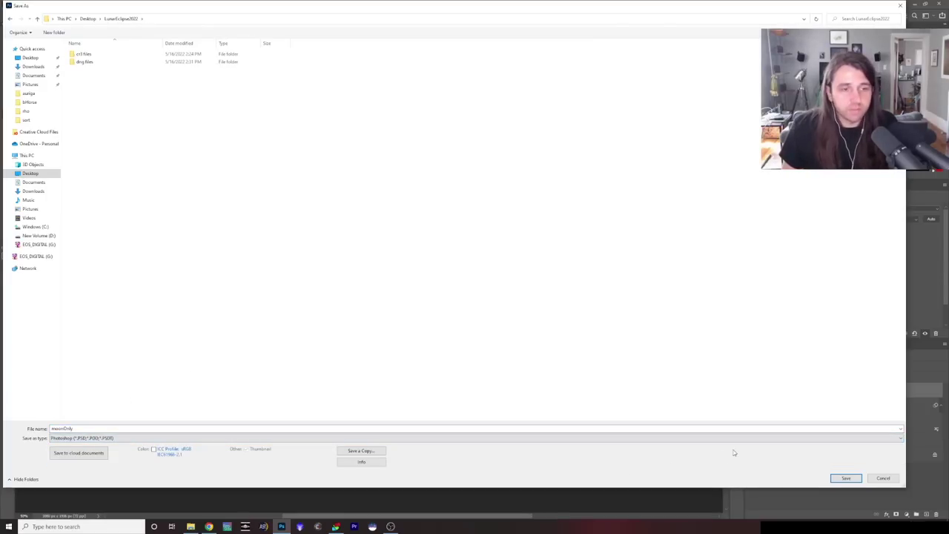
pyautogui.click(846, 478)
pyautogui.press('Return')
# Step: Switch to DeepSkyStacker, load all DNG frames from _R3A0994 to _R3A1058 in the "dng files" folder as light frames, and check them all
pyautogui.click(336, 527)
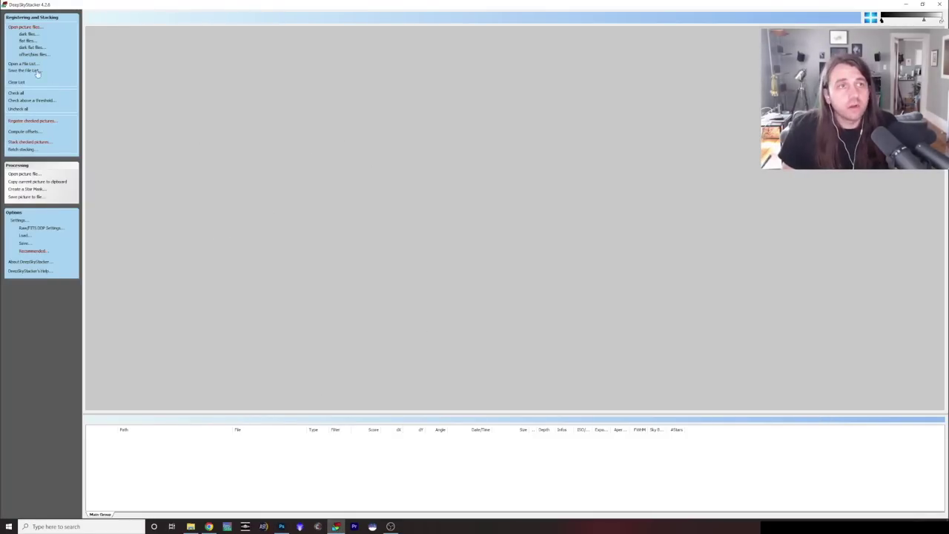
pyautogui.click(26, 26)
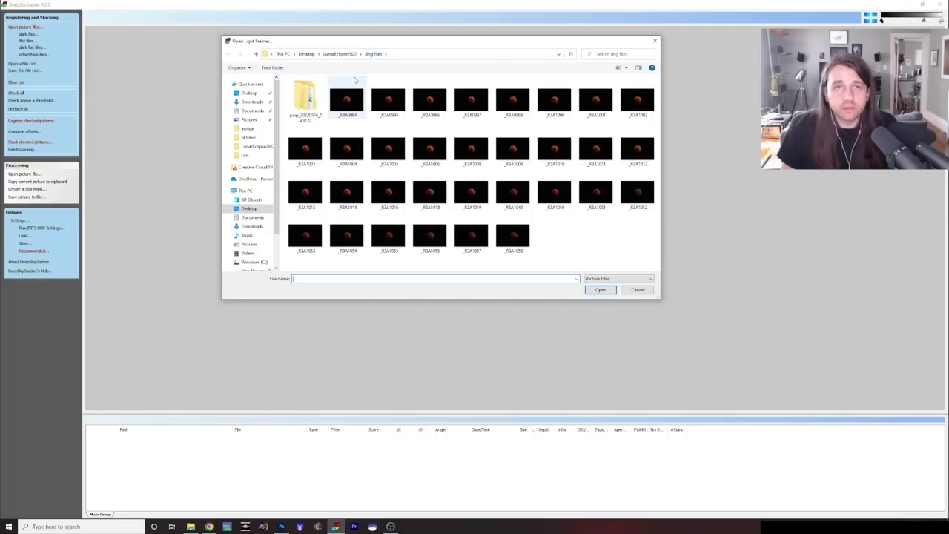
pyautogui.click(340, 54)
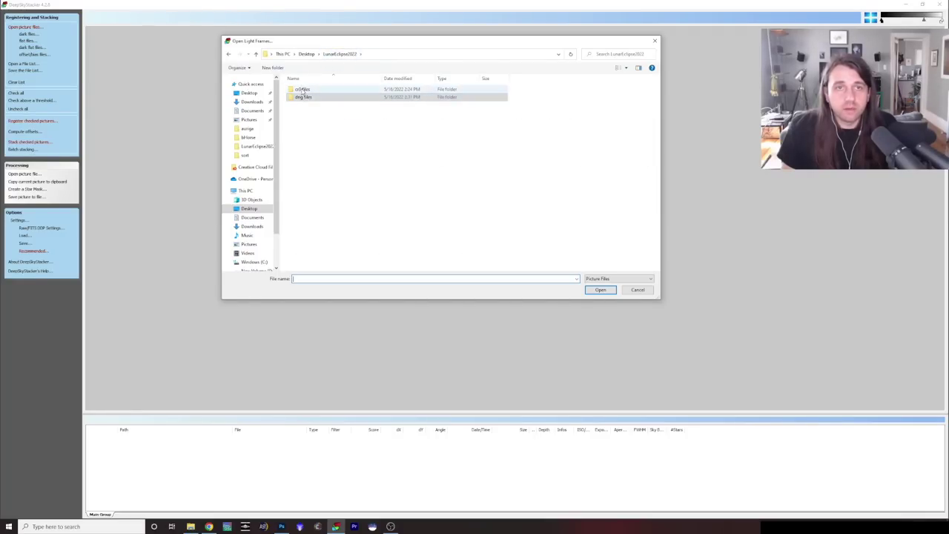
pyautogui.click(302, 90)
pyautogui.doubleClick(303, 99)
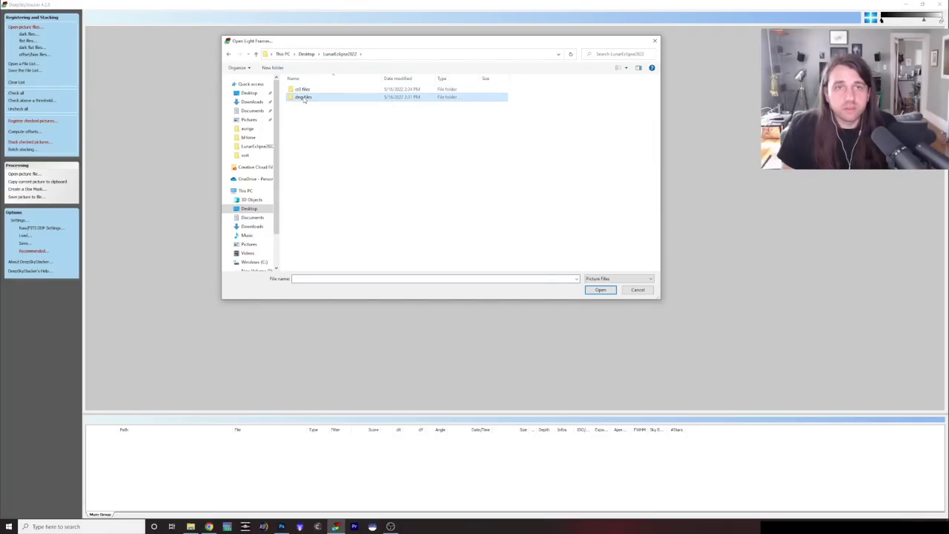
pyautogui.click(352, 104)
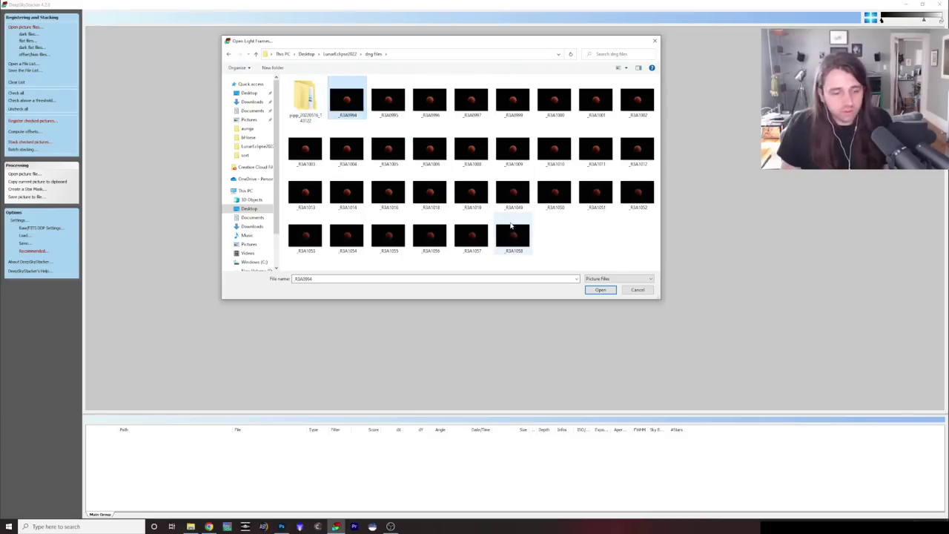
pyautogui.keyDown('shift'); pyautogui.click(519, 231); pyautogui.keyUp('shift')
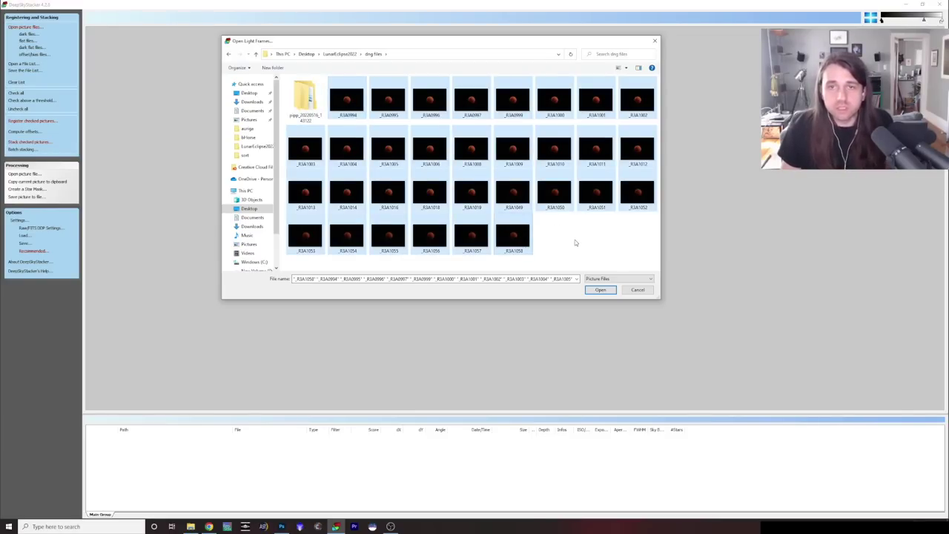
pyautogui.click(600, 290)
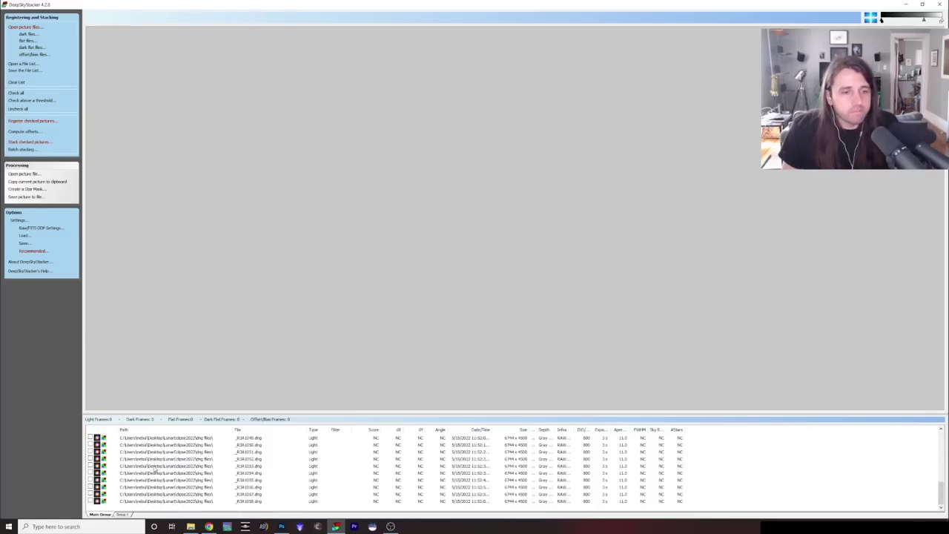
pyautogui.click(15, 94)
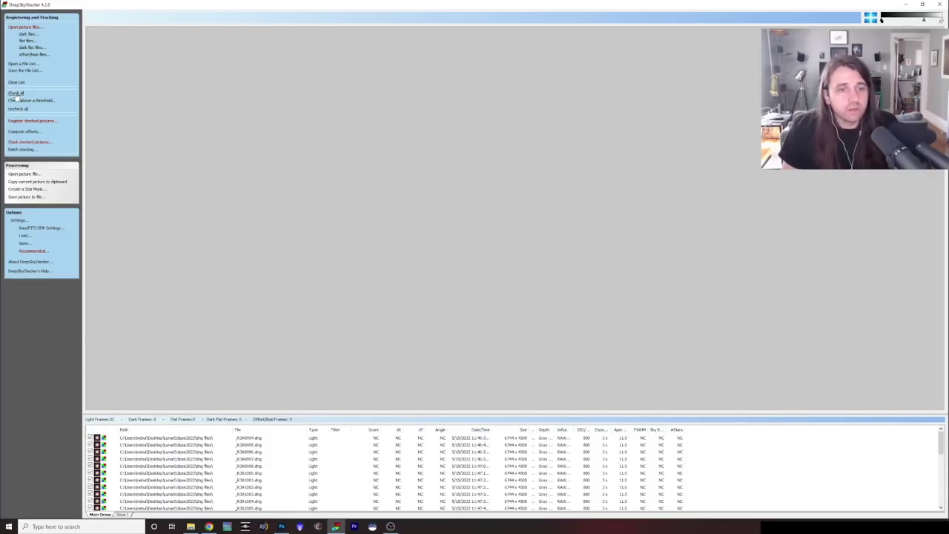
# Step: In the register settings for the checked pictures, lower the star detection threshold to 2% and compute the number of detected stars
pyautogui.click(44, 121)
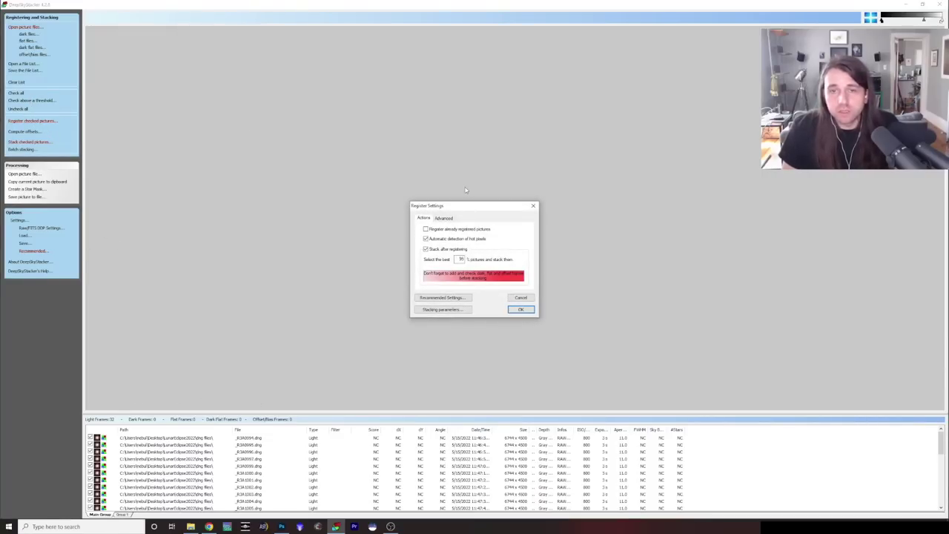
pyautogui.click(443, 219)
pyautogui.moveTo(442, 237)
pyautogui.mouseDown()
pyautogui.moveTo(470, 239)
pyautogui.moveTo(441, 241)
pyautogui.moveTo(454, 239)
pyautogui.mouseUp()
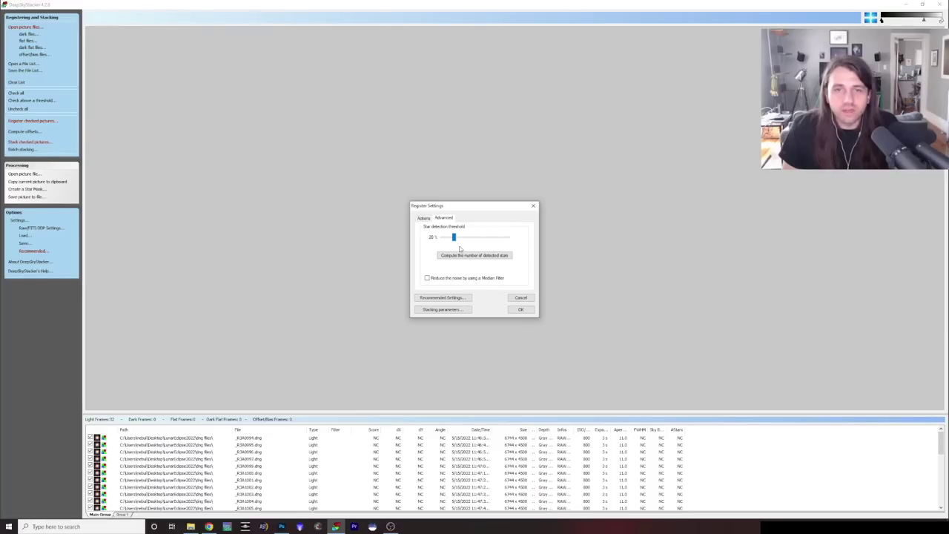
pyautogui.click(476, 256)
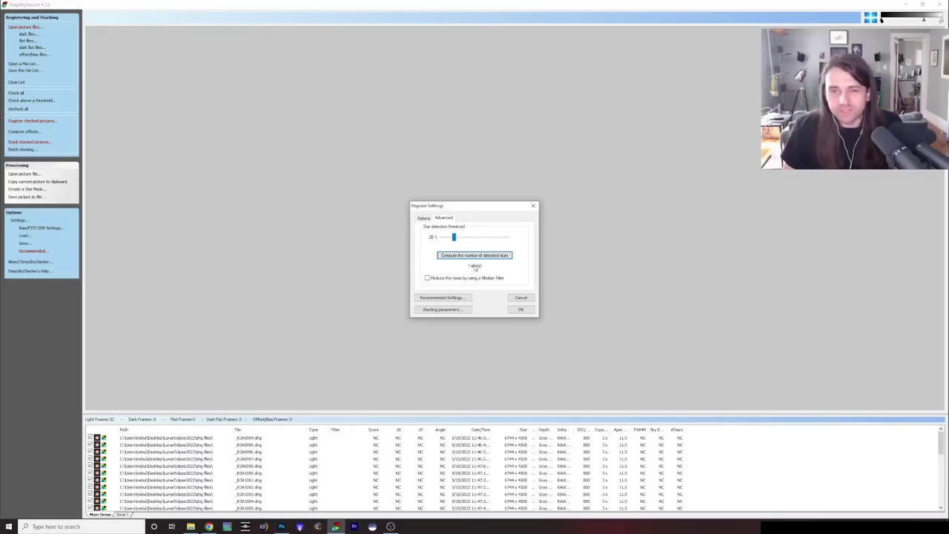
pyautogui.moveTo(453, 237); pyautogui.dragTo(447, 238)
pyautogui.click(456, 256)
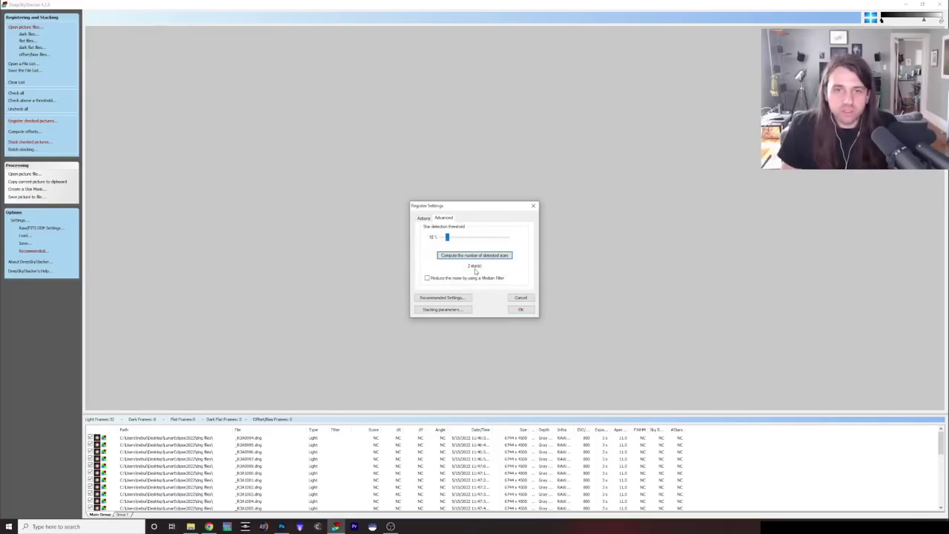
pyautogui.moveTo(447, 237); pyautogui.dragTo(403, 238)
pyautogui.click(474, 255)
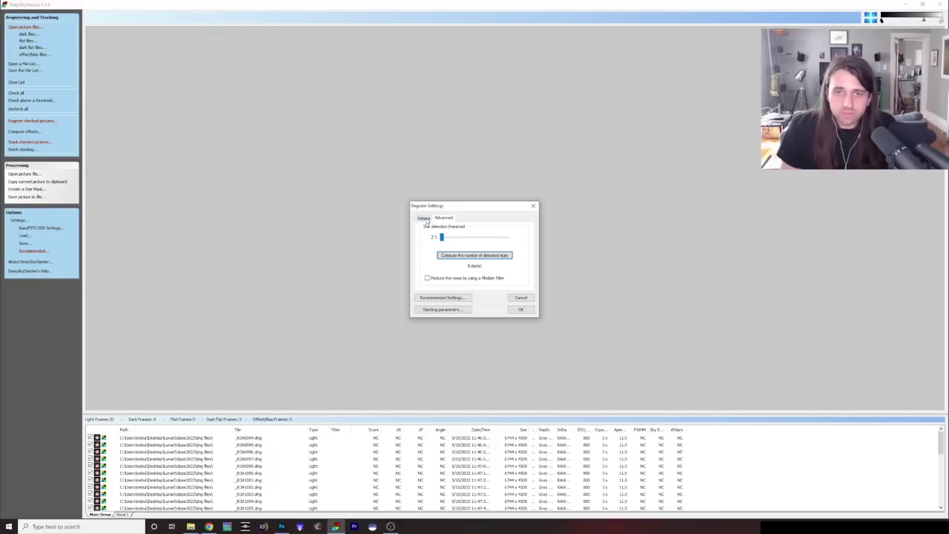
# Step: Register and stack the checked frames, keeping stacking after registration enabled, Standard stacking mode and Automatic alignment
pyautogui.click(424, 218)
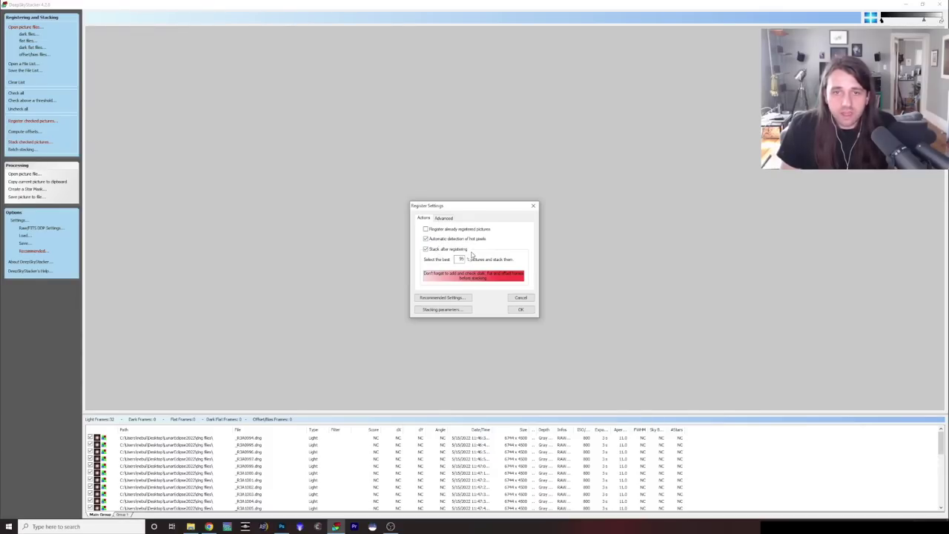
pyautogui.doubleClick(458, 260)
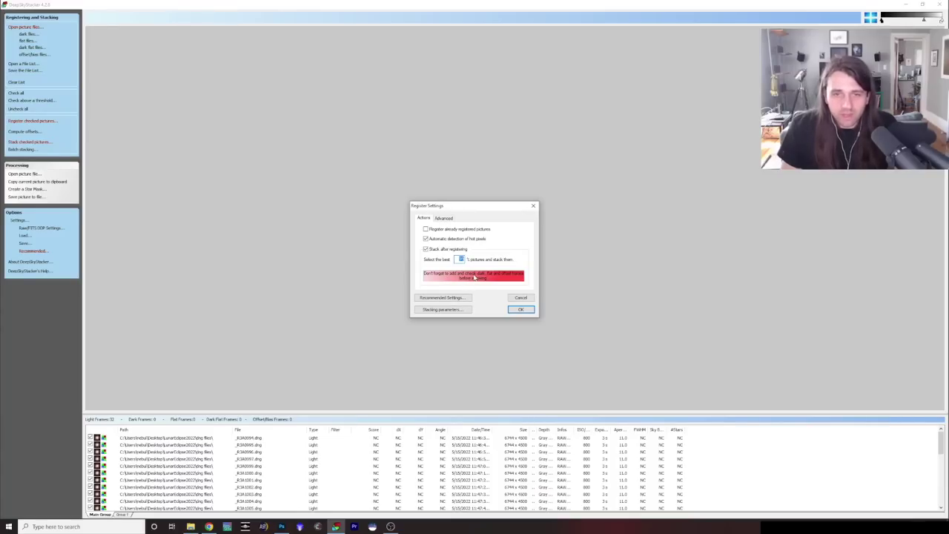
pyautogui.click(521, 310)
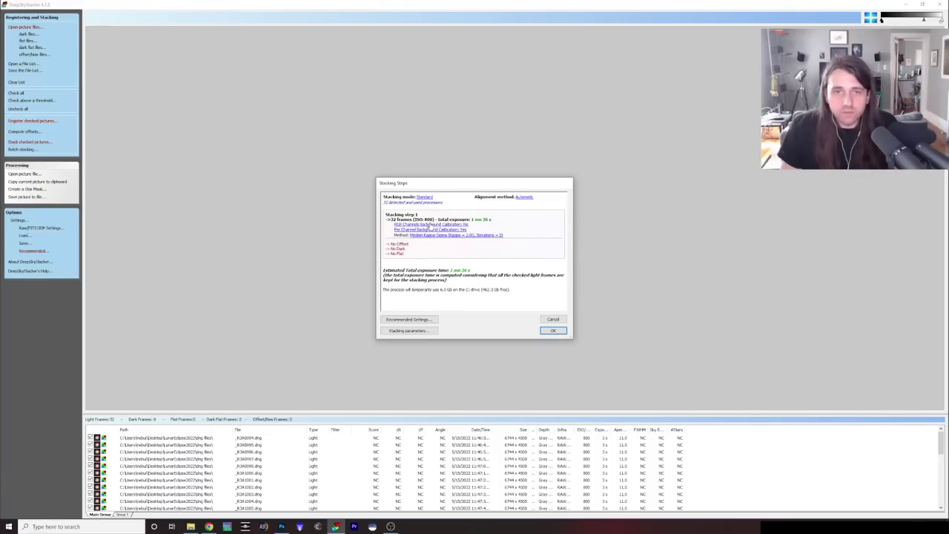
pyautogui.click(553, 331)
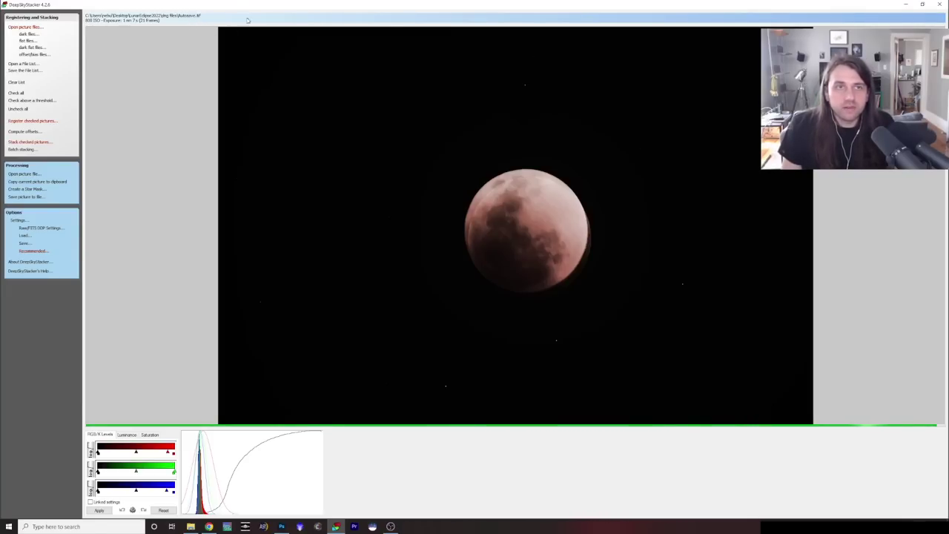
# Step: Locate the stacked Autosave TIF in the "dng files" folder, preview the image, and close the preview and folder
pyautogui.click(191, 527)
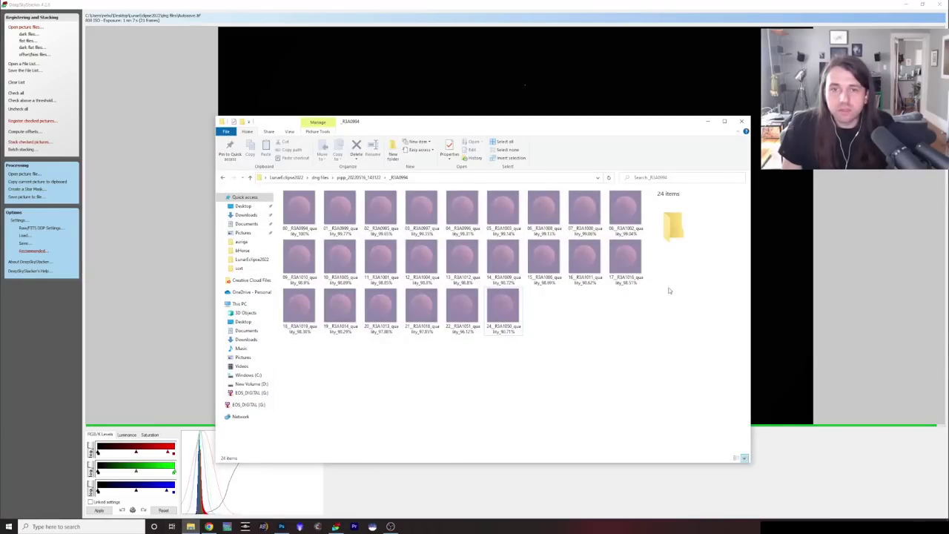
pyautogui.click(332, 179)
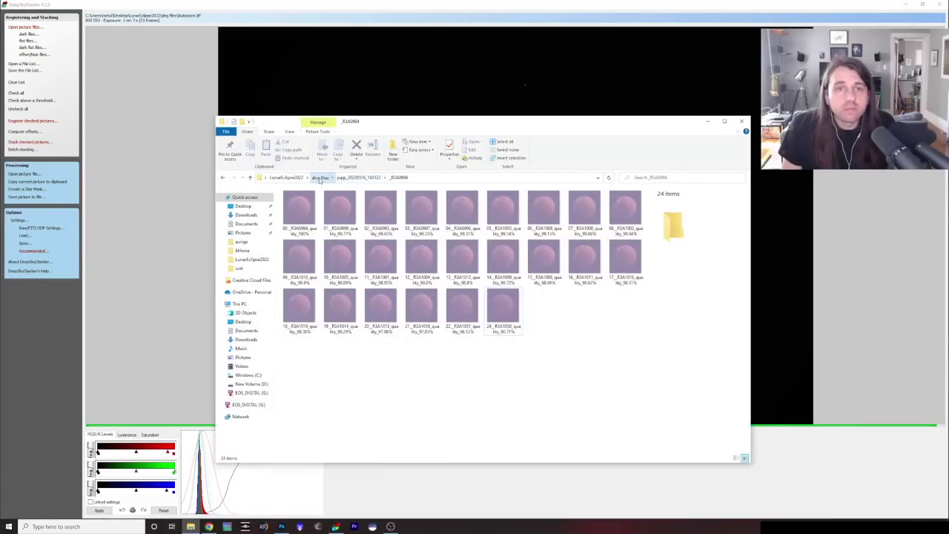
pyautogui.scroll(-3, 477, 279)
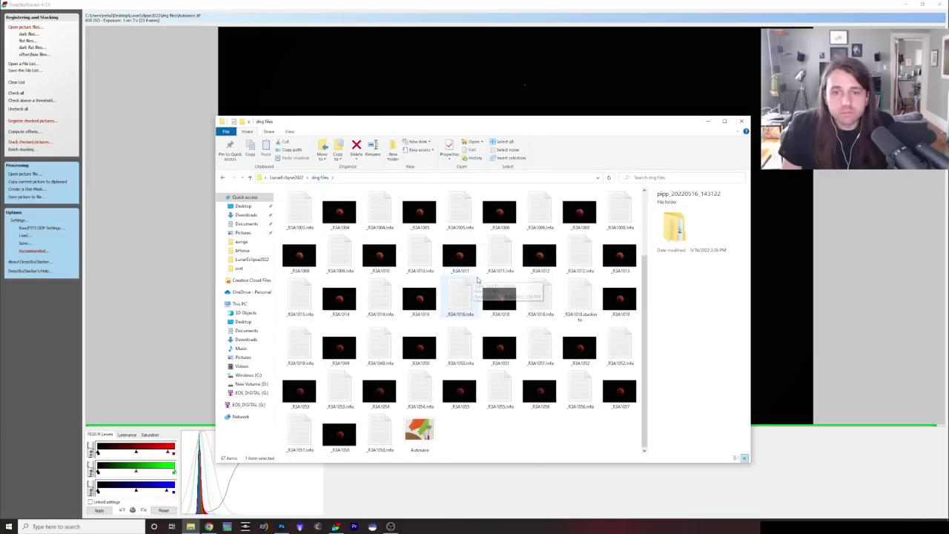
pyautogui.click(422, 440)
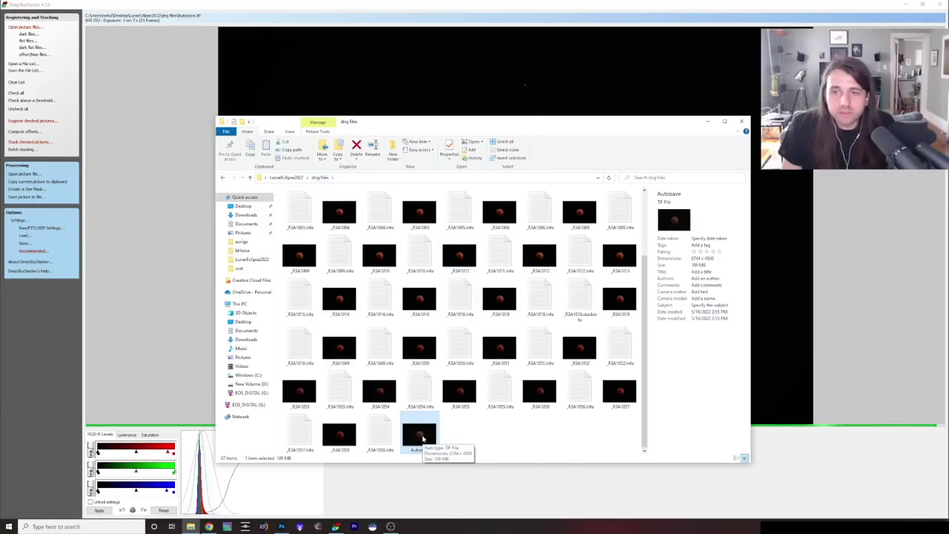
pyautogui.doubleClick(426, 439)
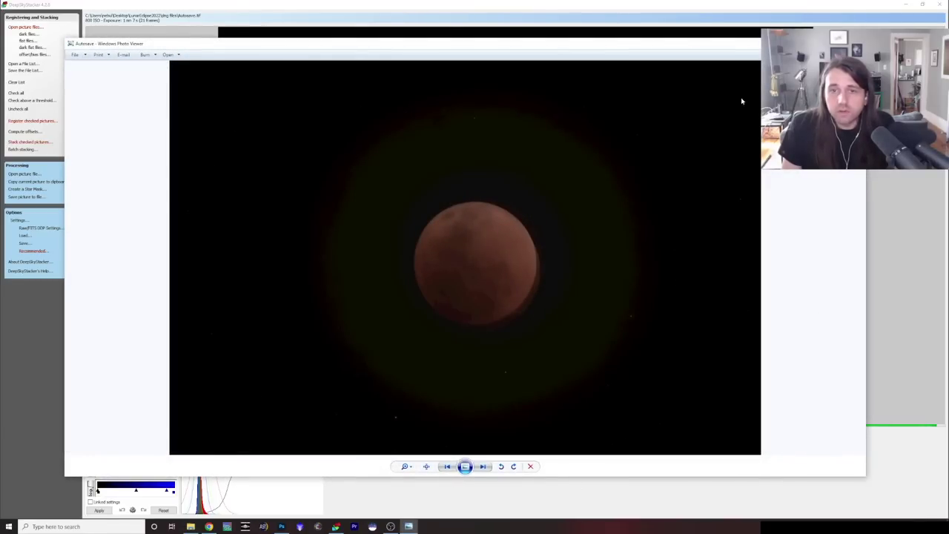
pyautogui.hotkey('alt', 'F4')
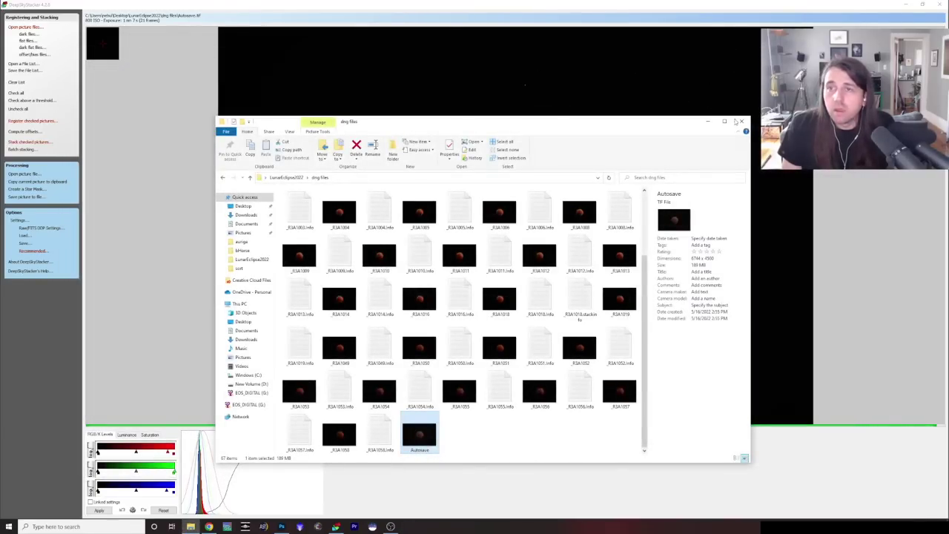
pyautogui.click(740, 121)
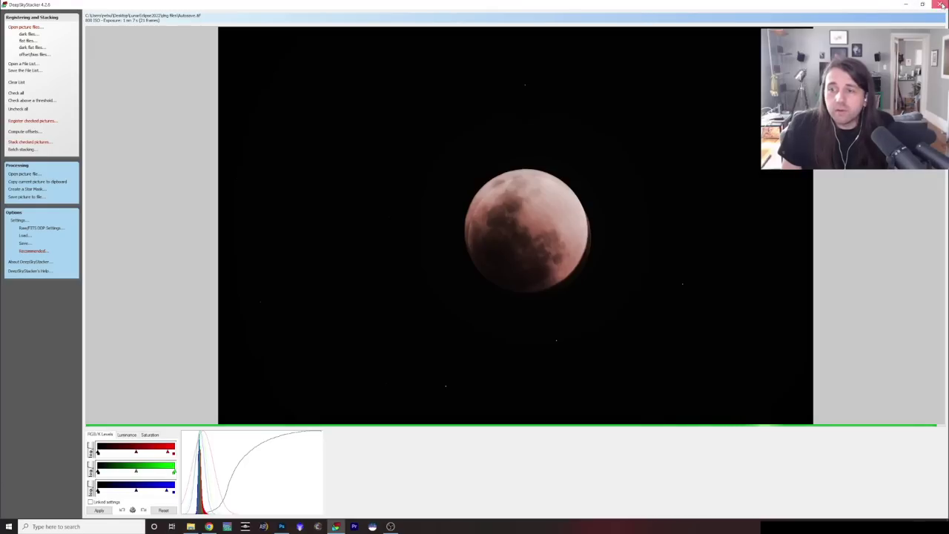
# Step: Close DeepSkyStacker without saving the changes and open the stacked Autosave.tif from the "dng files" folder in Photoshop
pyautogui.click(940, 4)
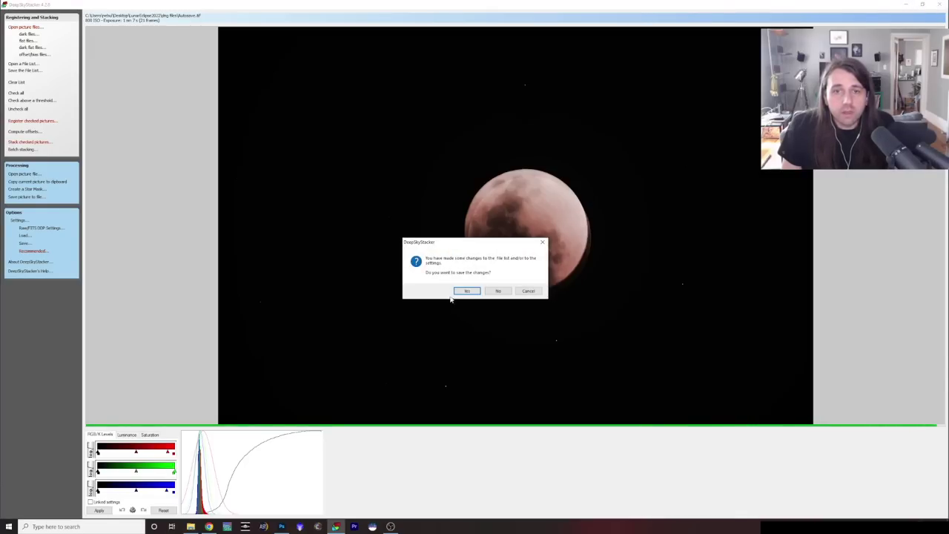
pyautogui.click(495, 291)
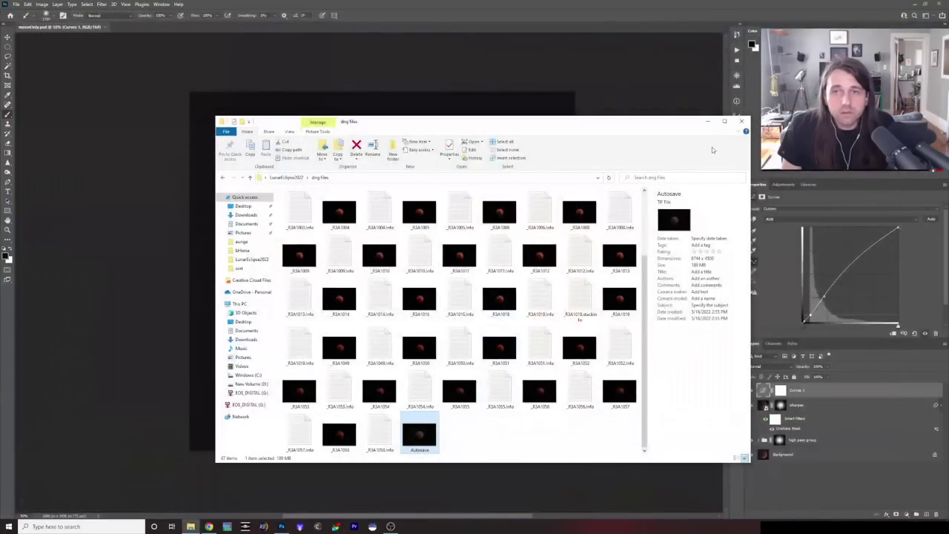
pyautogui.click(186, 93)
pyautogui.click(16, 4)
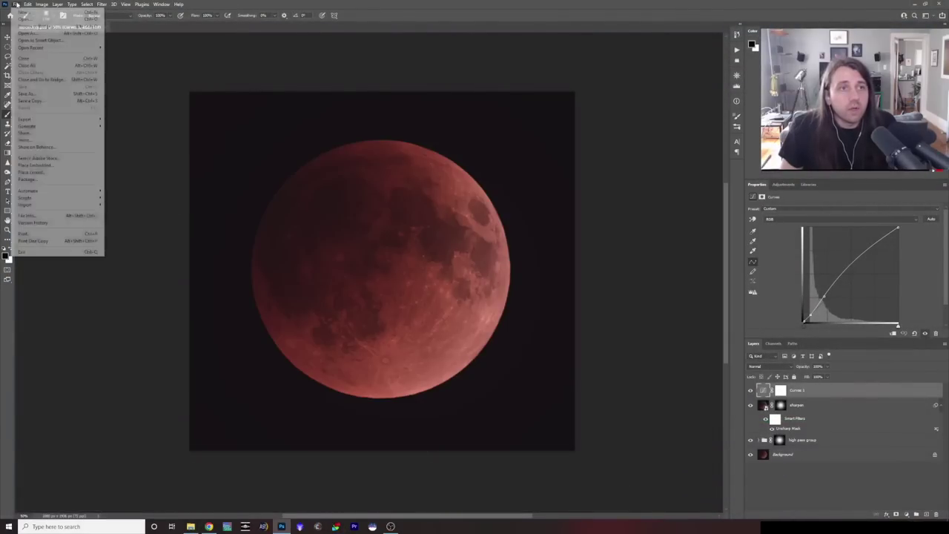
pyautogui.click(24, 19)
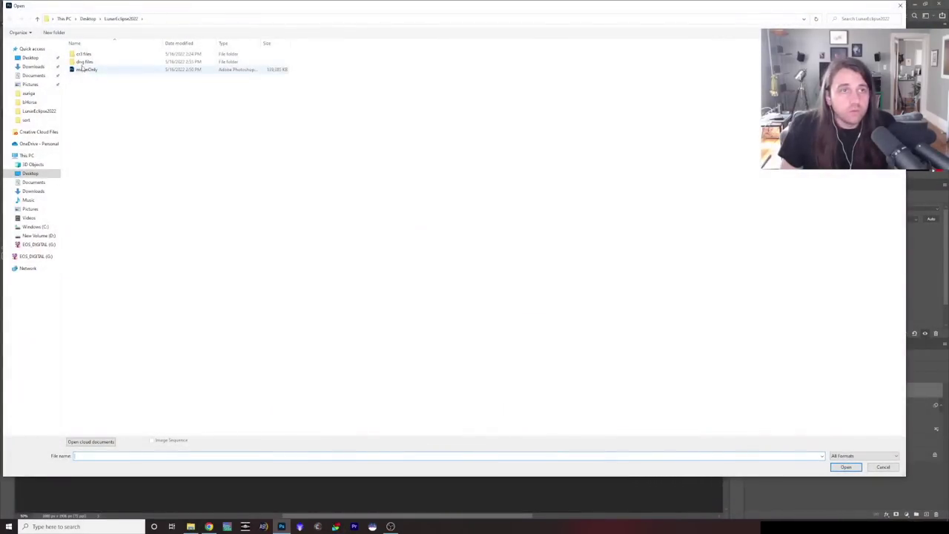
pyautogui.doubleClick(74, 63)
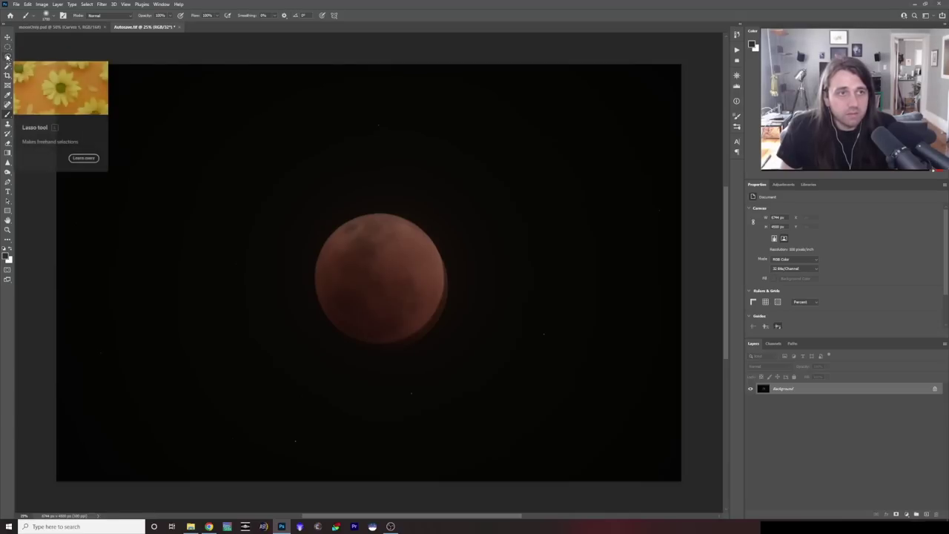
# Step: Draw a loose freehand lasso selection around the moon and invert it to select the surrounding sky
pyautogui.click(7, 56)
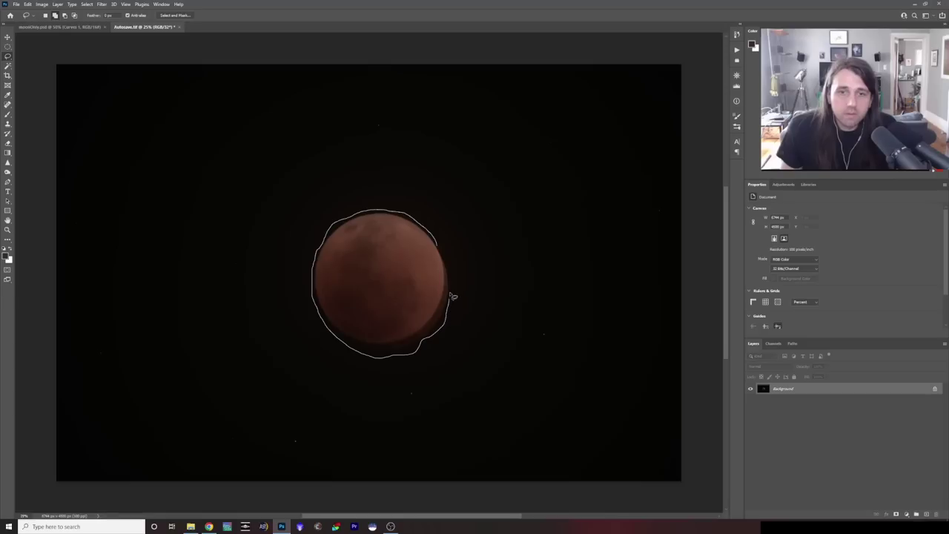
pyautogui.moveTo(440, 249); pyautogui.dragTo(443, 252)
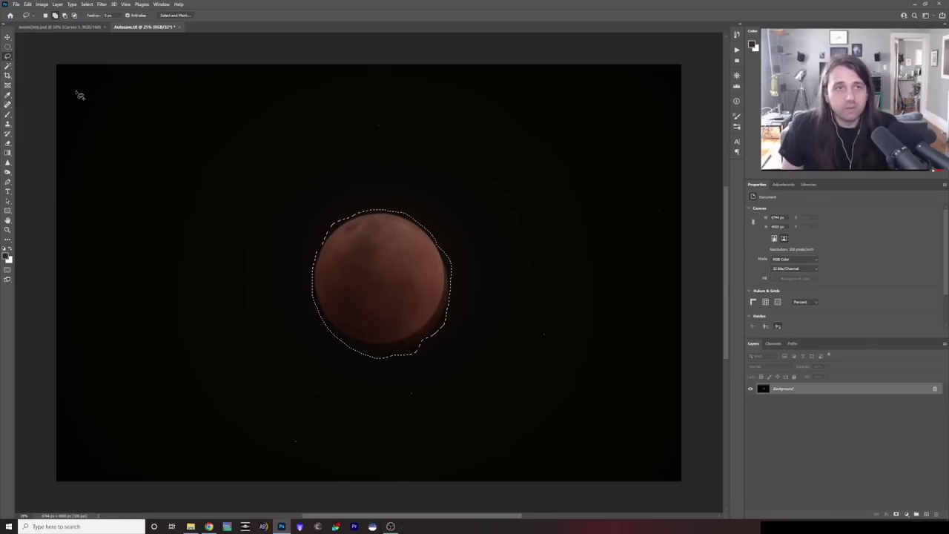
pyautogui.click(86, 5)
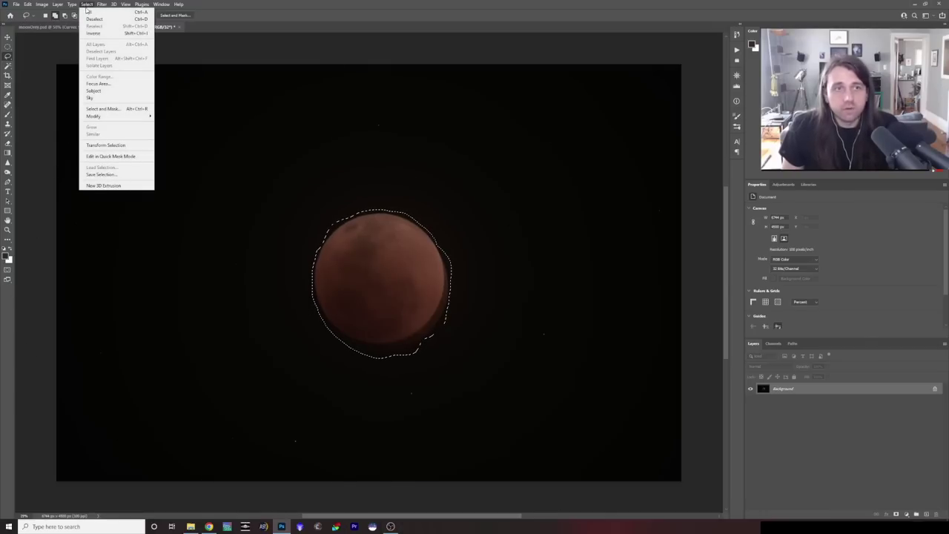
pyautogui.click(93, 33)
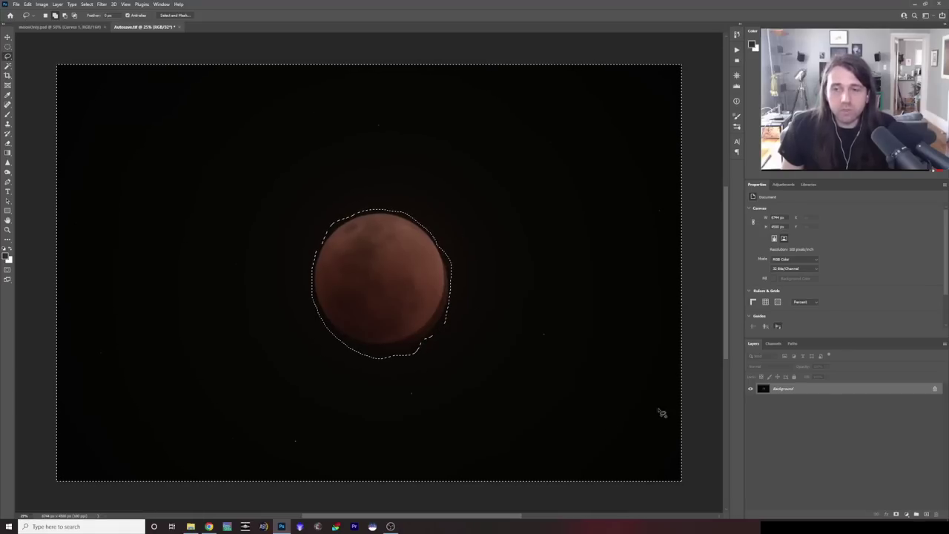
# Step: Add a Levels adjustment layer masked to the sky selection, display its mask alone, and feather the mask by over 30 px
pyautogui.click(785, 184)
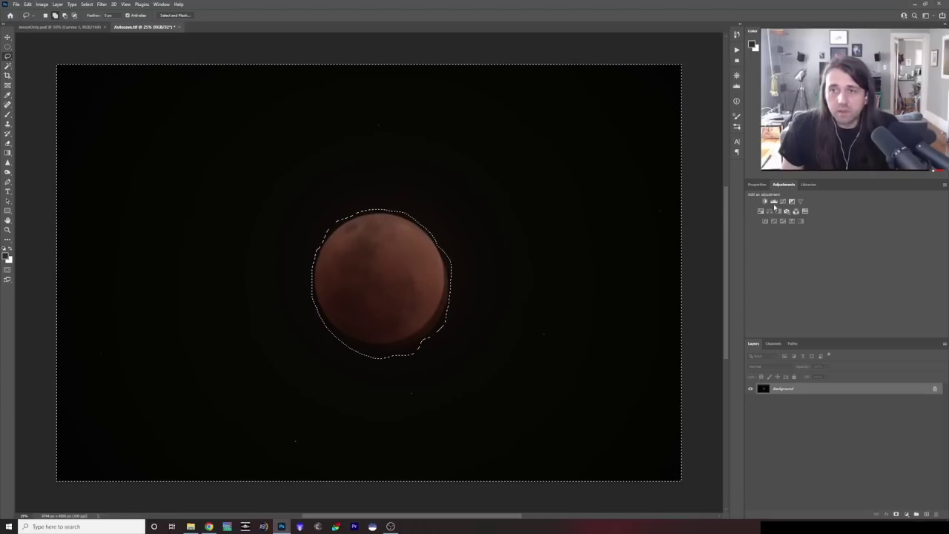
pyautogui.click(771, 202)
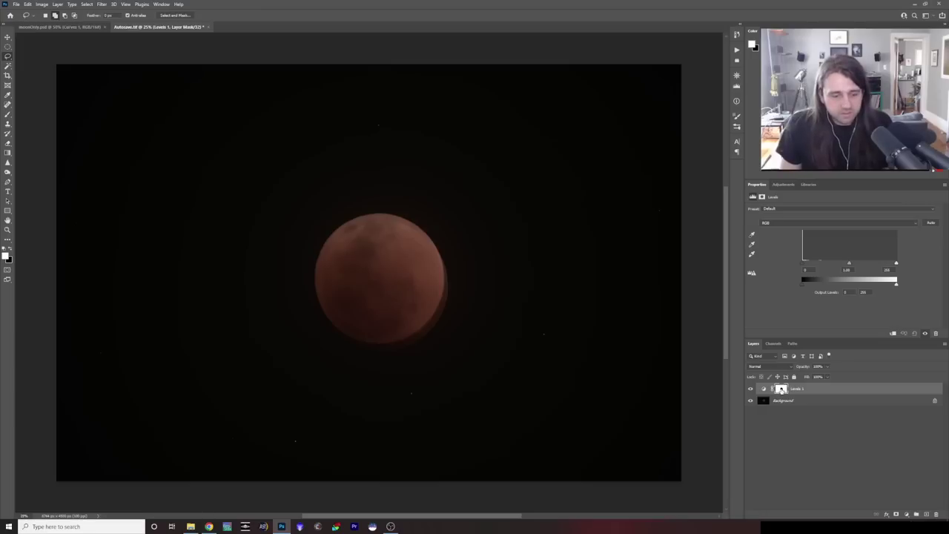
pyautogui.keyDown('alt'); pyautogui.click(782, 389); pyautogui.keyUp('alt')
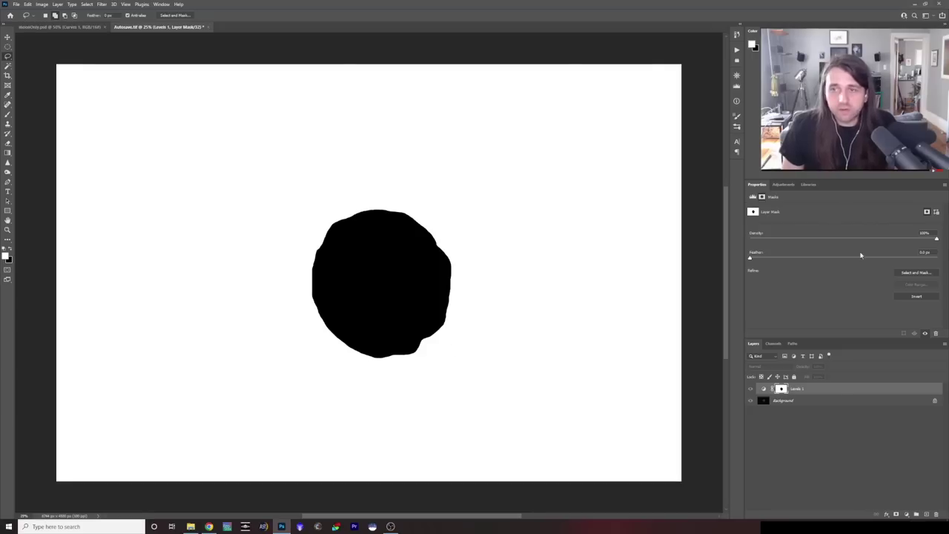
pyautogui.moveTo(755, 260); pyautogui.dragTo(832, 262)
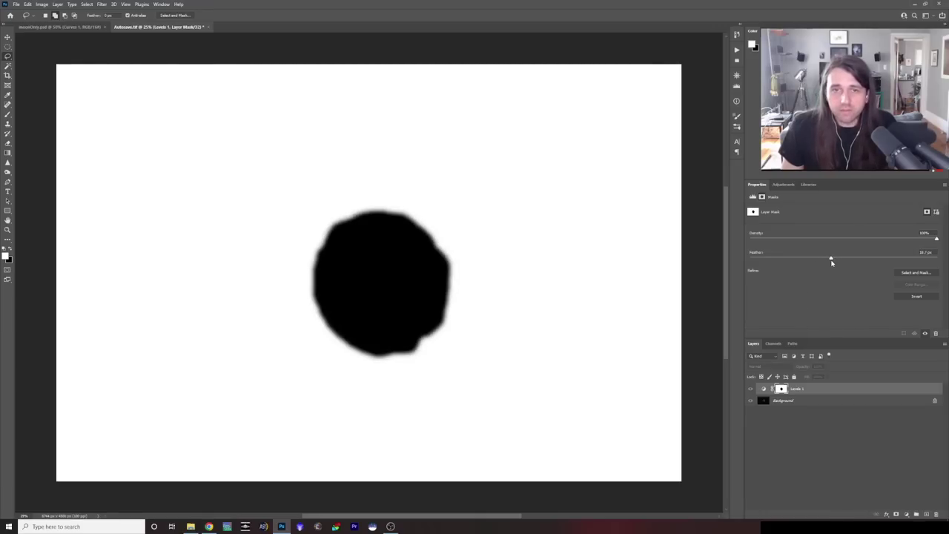